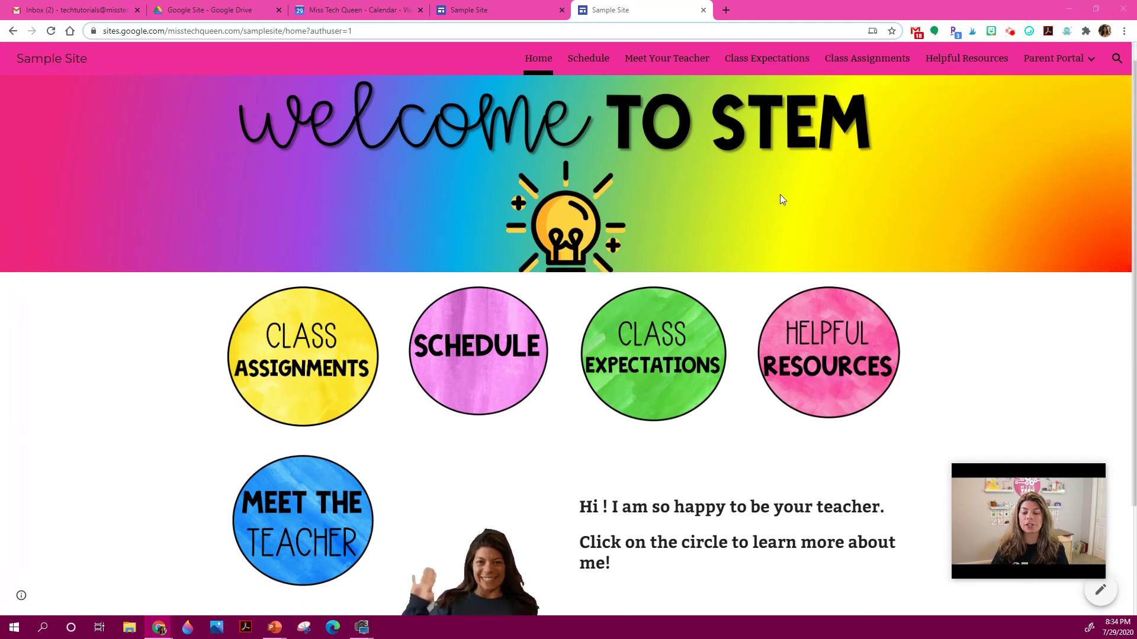
scroll(779, 194, down, 2)
scroll(372, 142, up, 2)
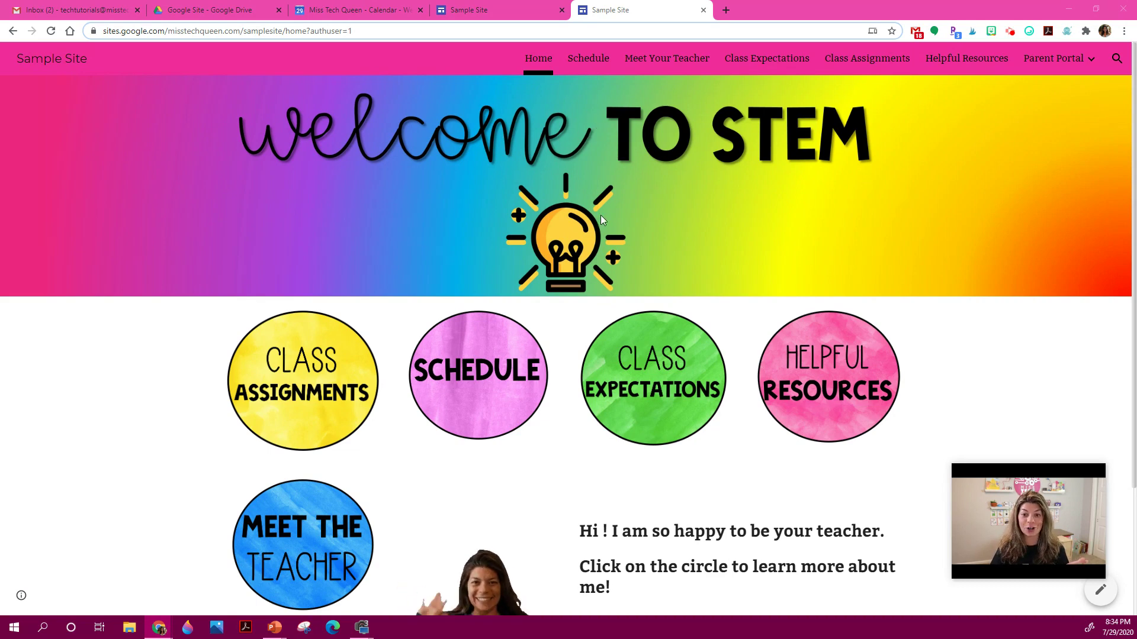
scroll(600, 219, down, 2)
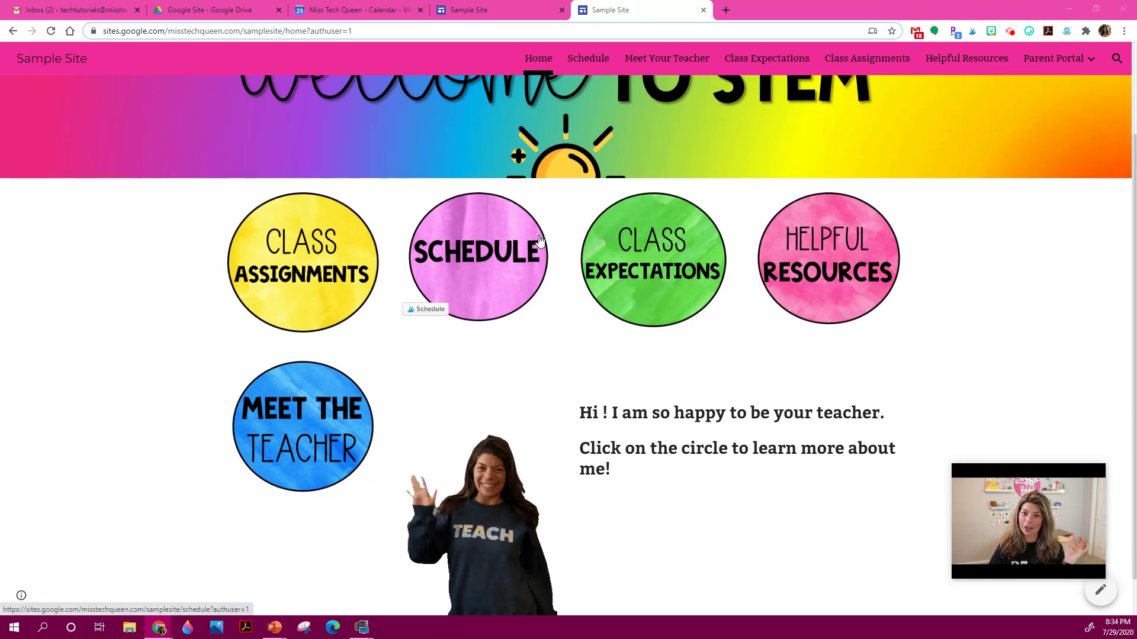
scroll(352, 248, down, 1)
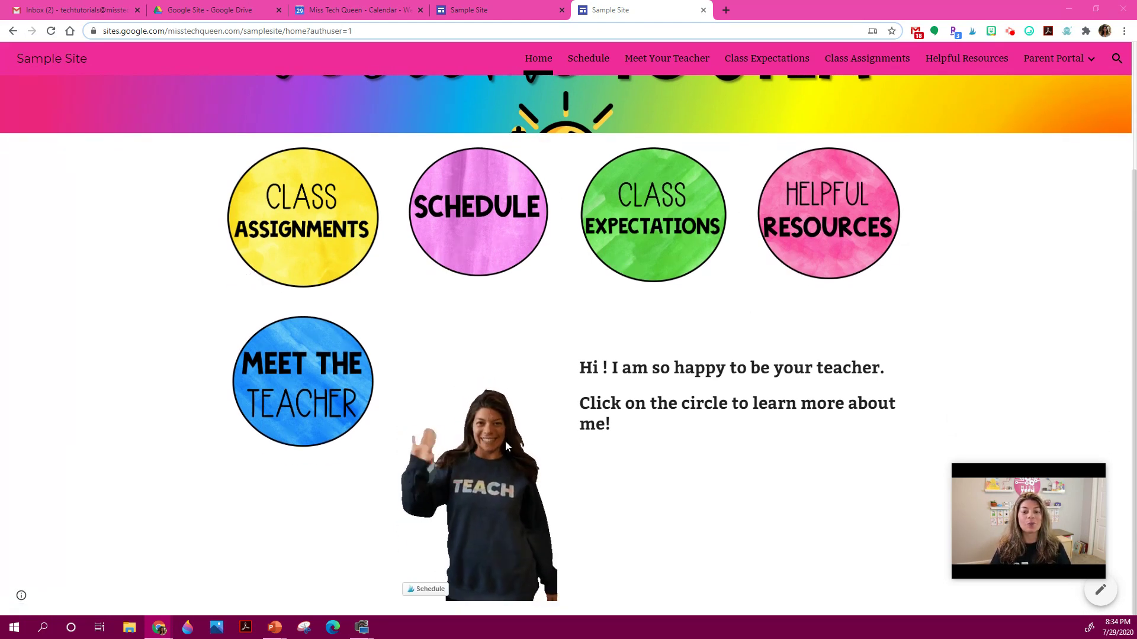
scroll(274, 297, up, 3)
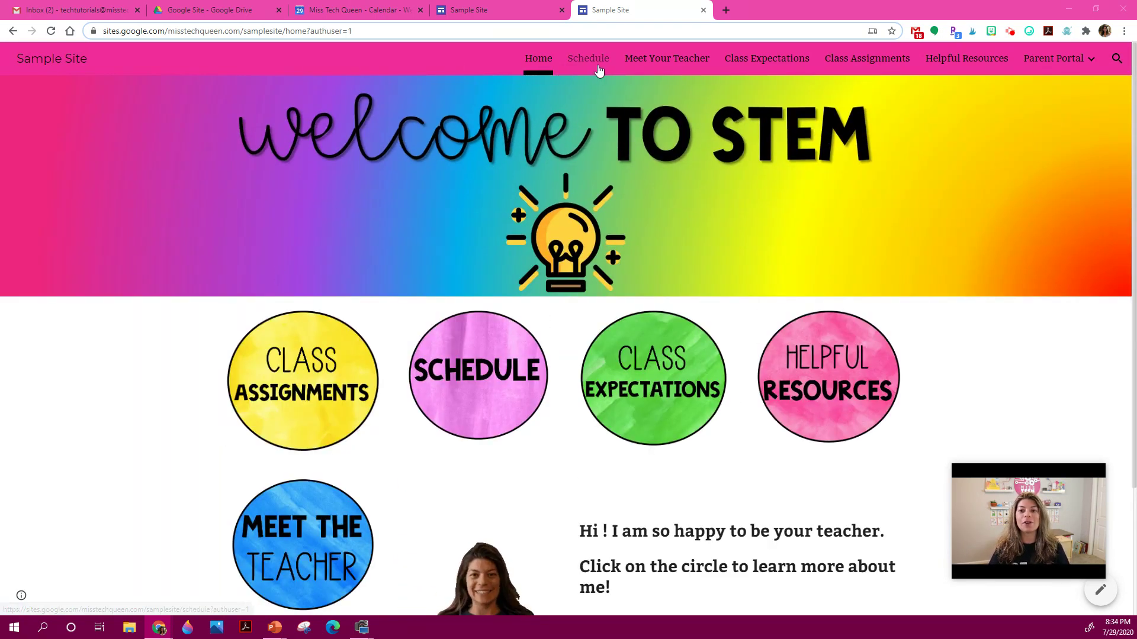
mouse_move(1047, 62)
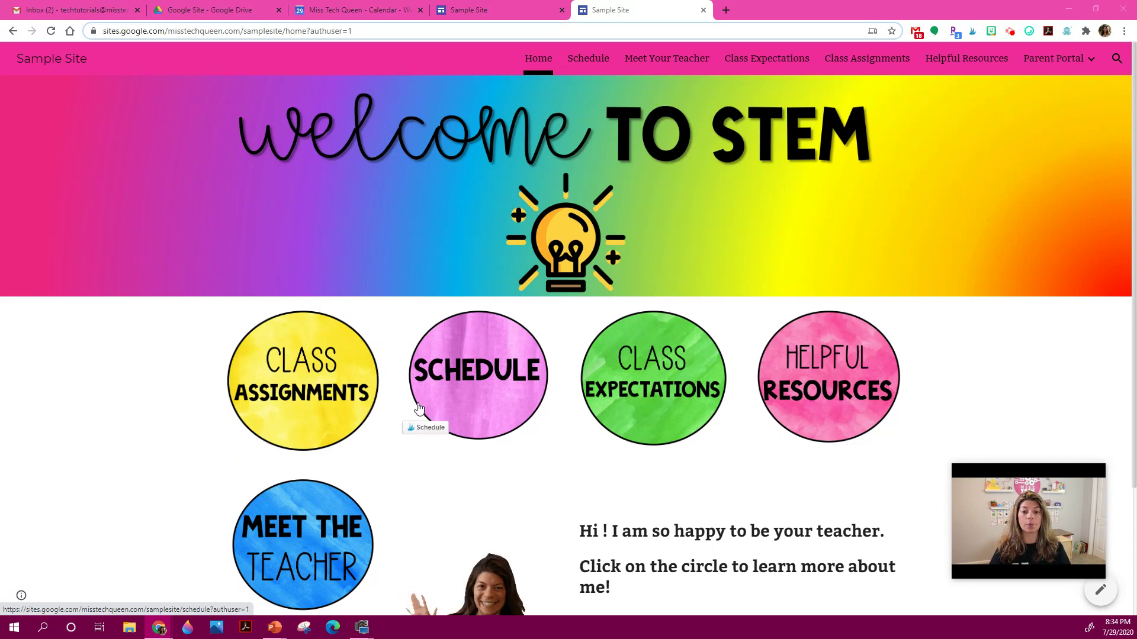
- Open the Schedule page from its circle and scroll through the class calendar
click(471, 370)
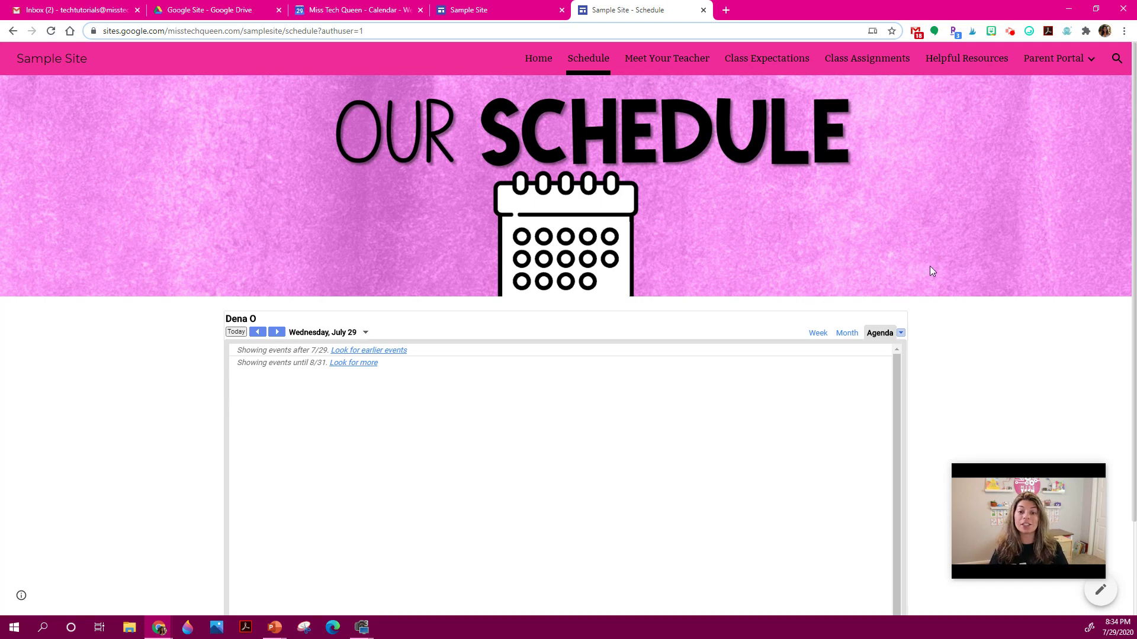
scroll(930, 266, down, 2)
scroll(719, 341, down, 2)
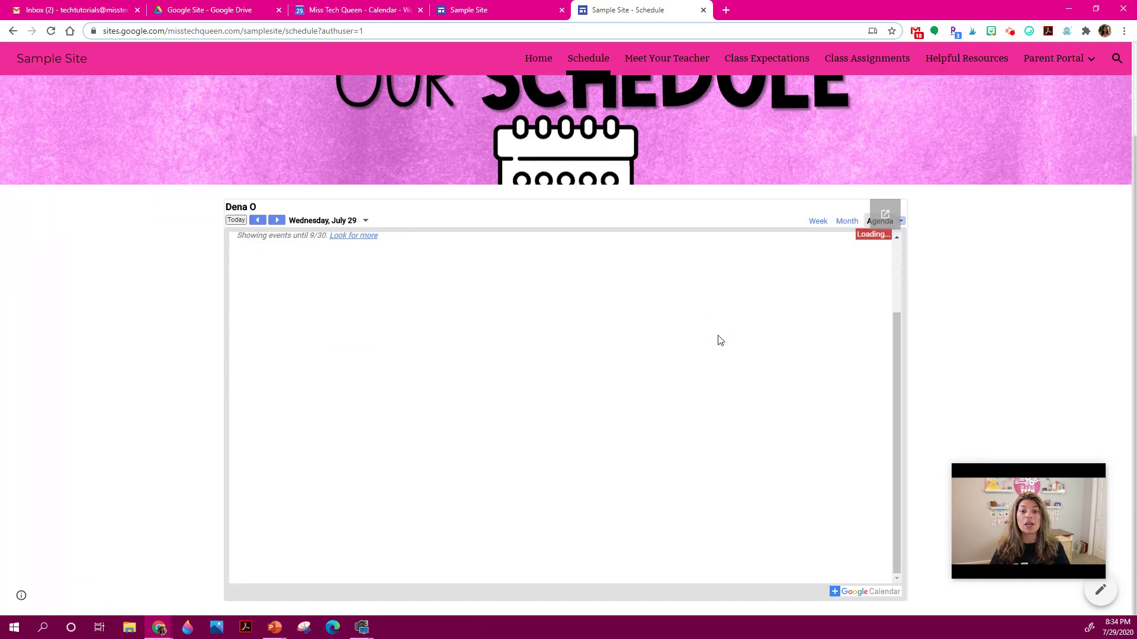
scroll(398, 295, up, 2)
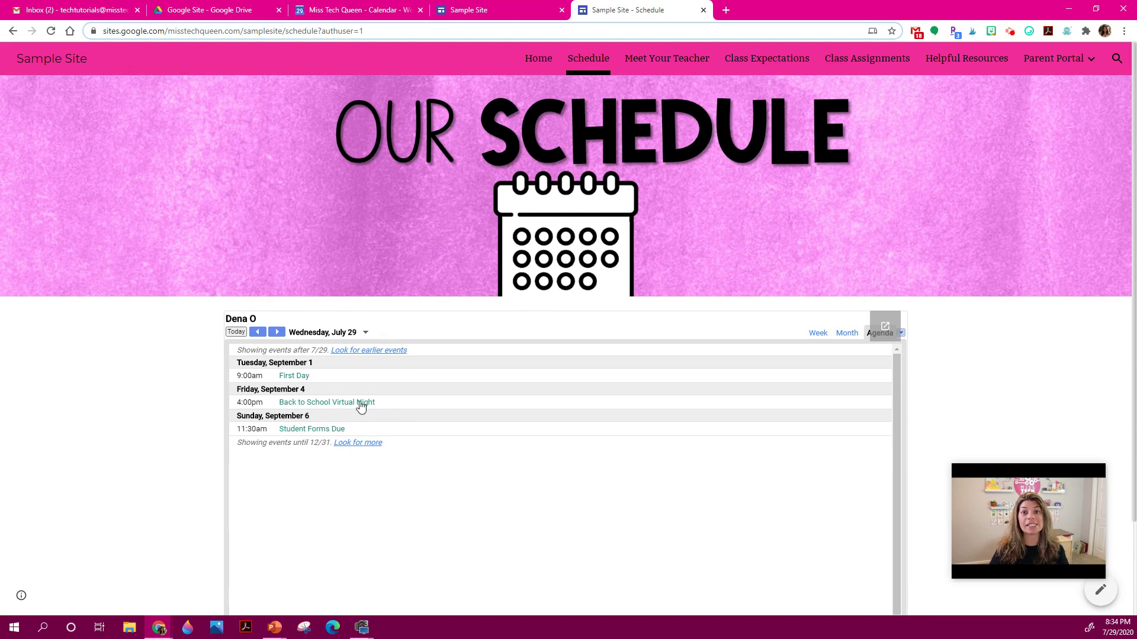
- Scroll through the Meet Your Teacher page, then go on to Class Expectations
click(668, 69)
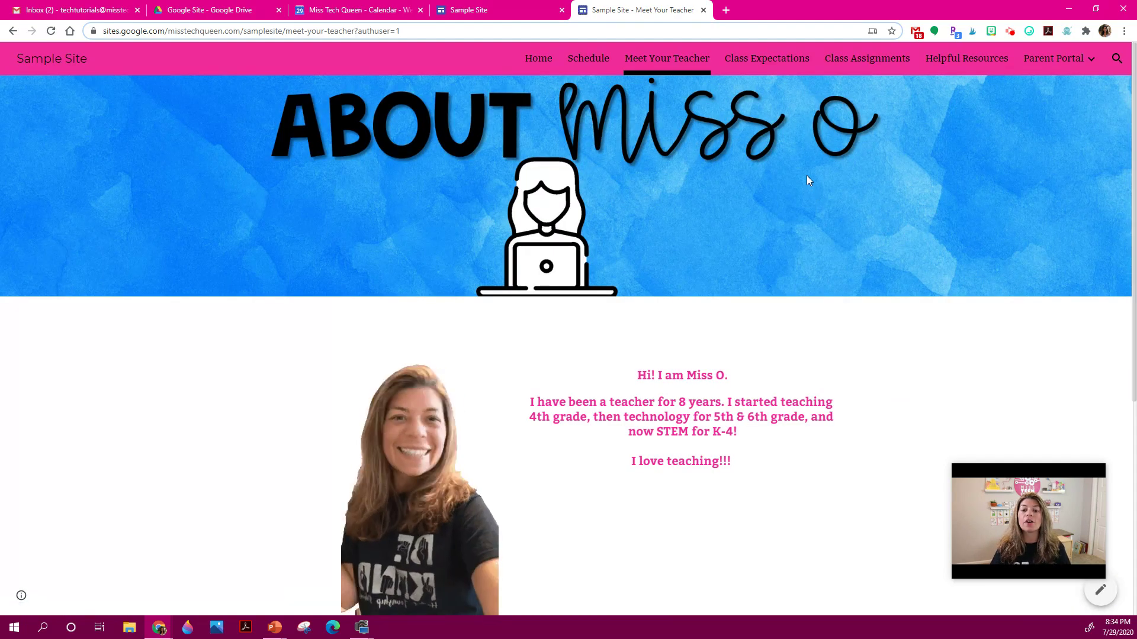
scroll(806, 178, down, 1)
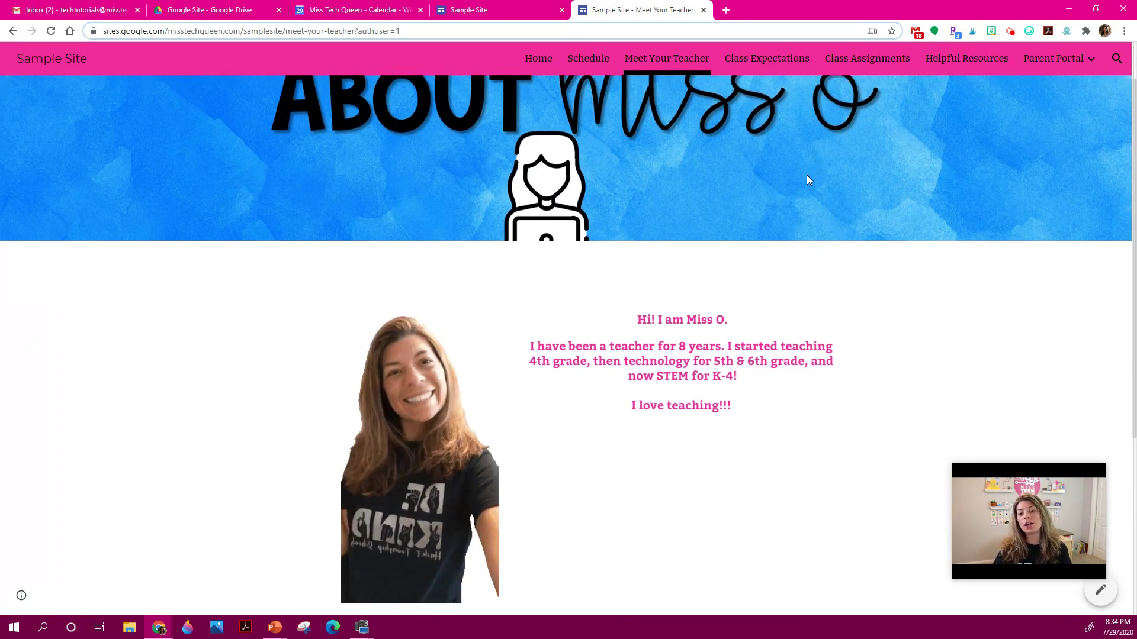
scroll(806, 178, up, 1)
scroll(806, 177, down, 3)
scroll(806, 178, down, 3)
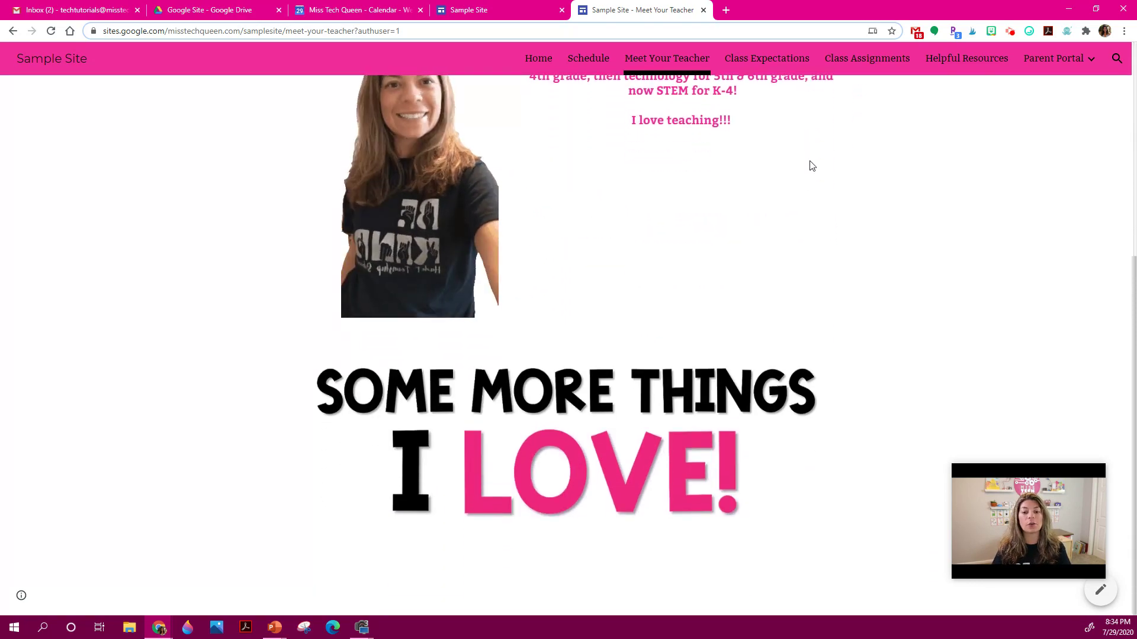
click(793, 65)
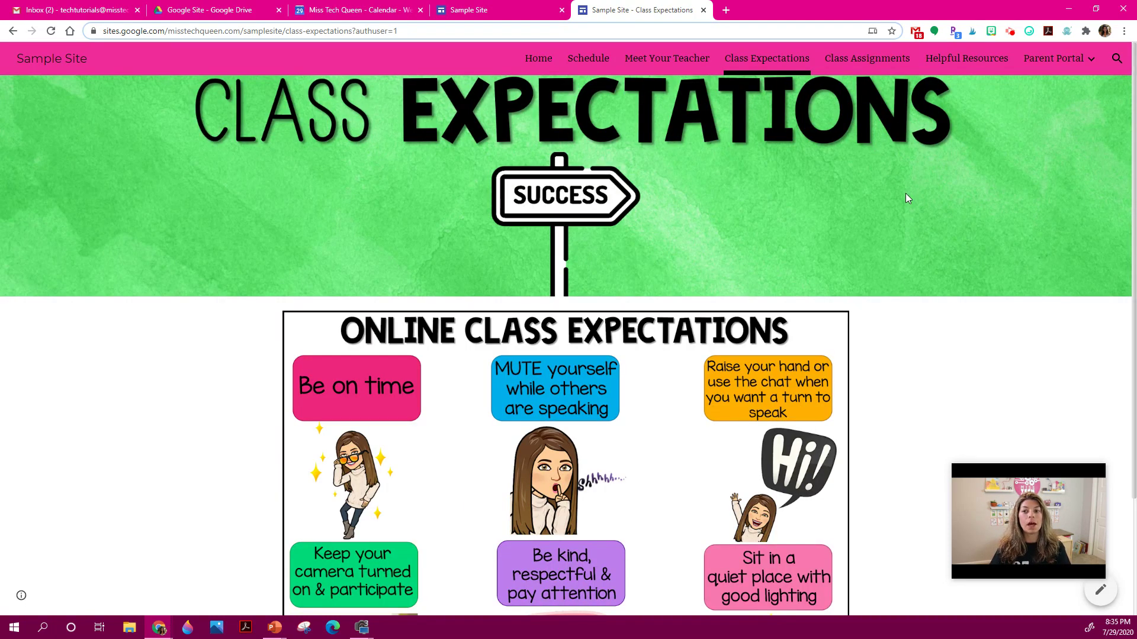
- Scroll Class Expectations, then visit Class Assignments, Helpful Resources and Parent Portal
scroll(906, 199, down, 3)
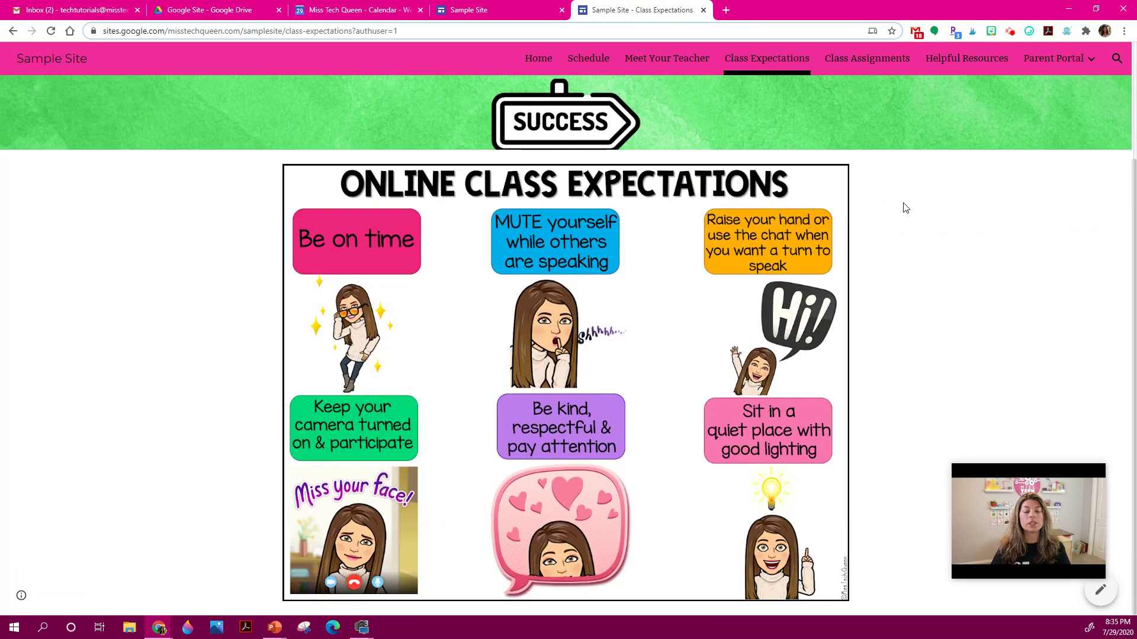
scroll(906, 207, up, 3)
click(899, 59)
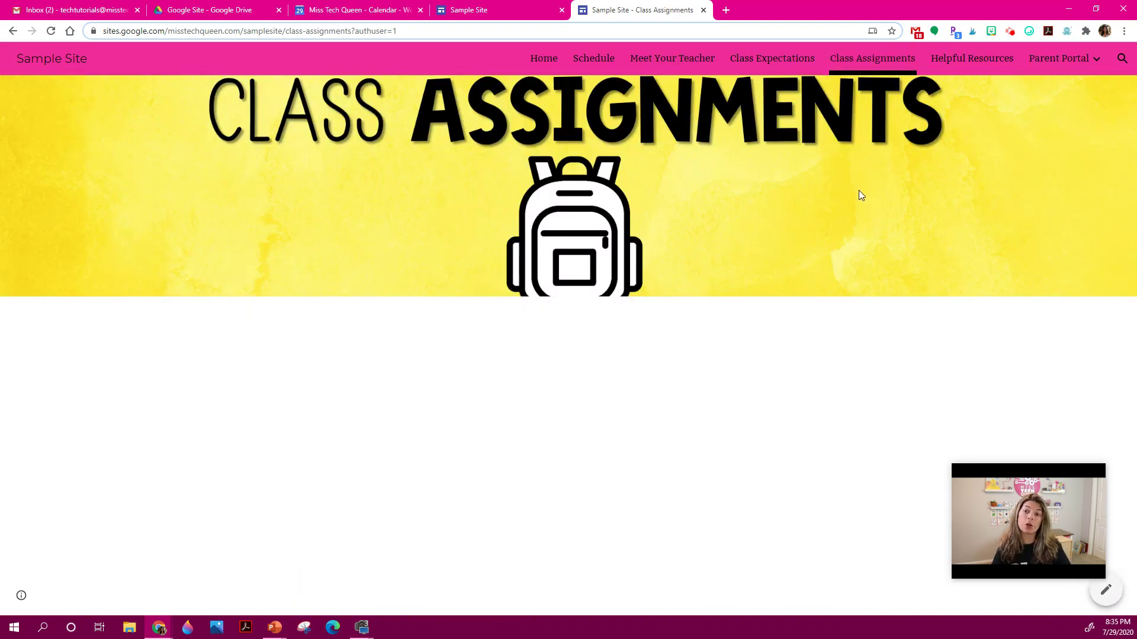
click(965, 62)
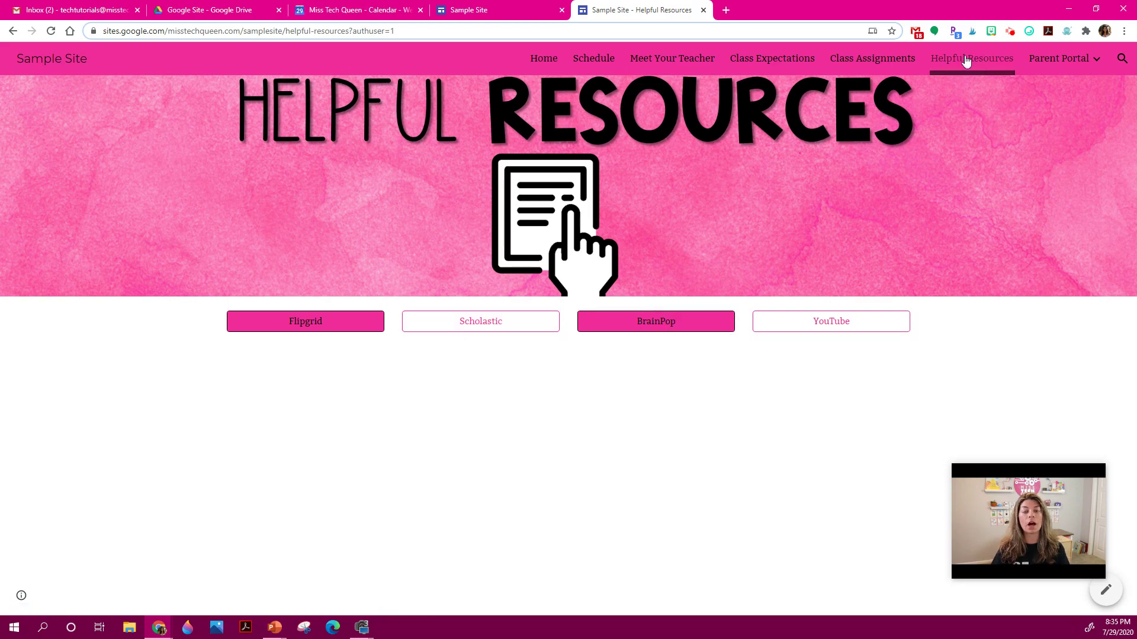
click(1065, 64)
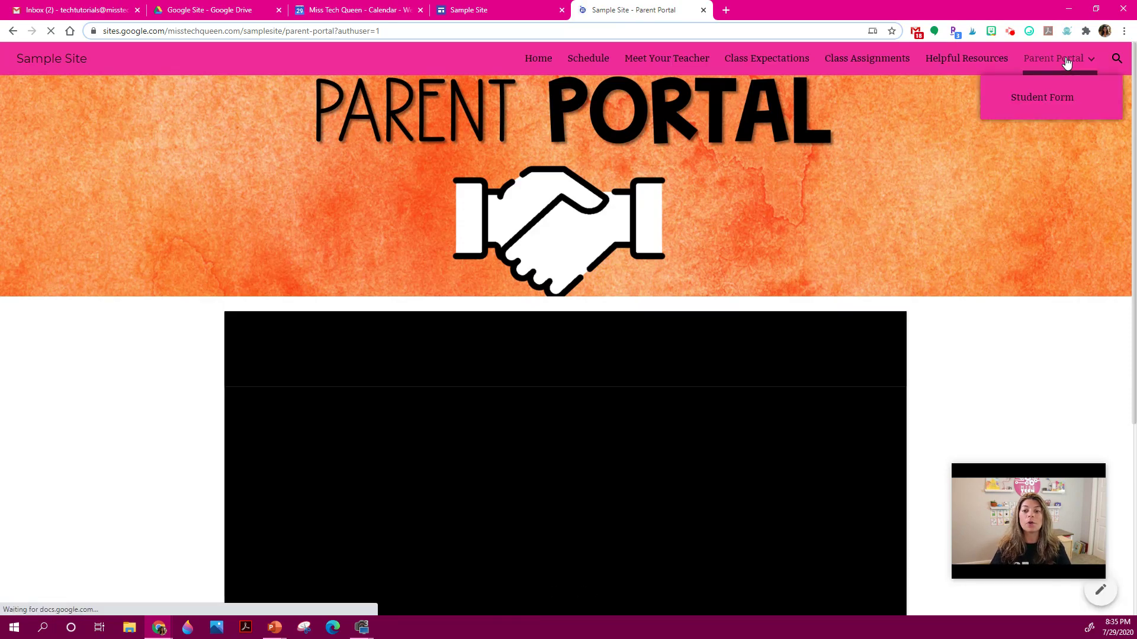
- Advance the Parent Portal's embedded slides to Quick Links, then Let's Connect
scroll(1041, 235, down, 4)
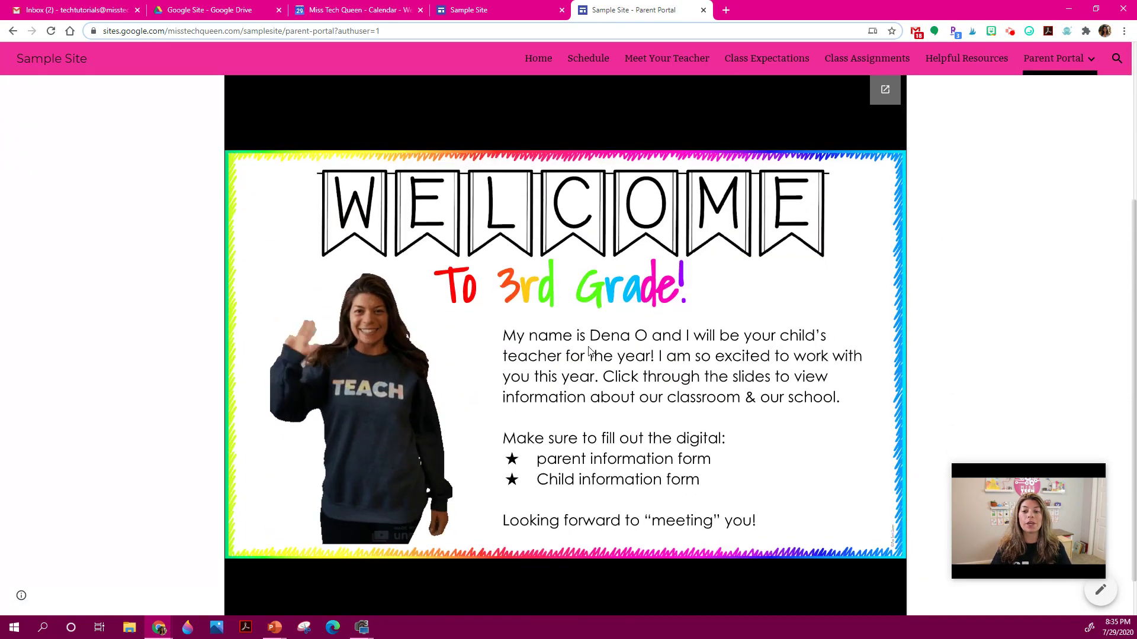
scroll(590, 269, down, 1)
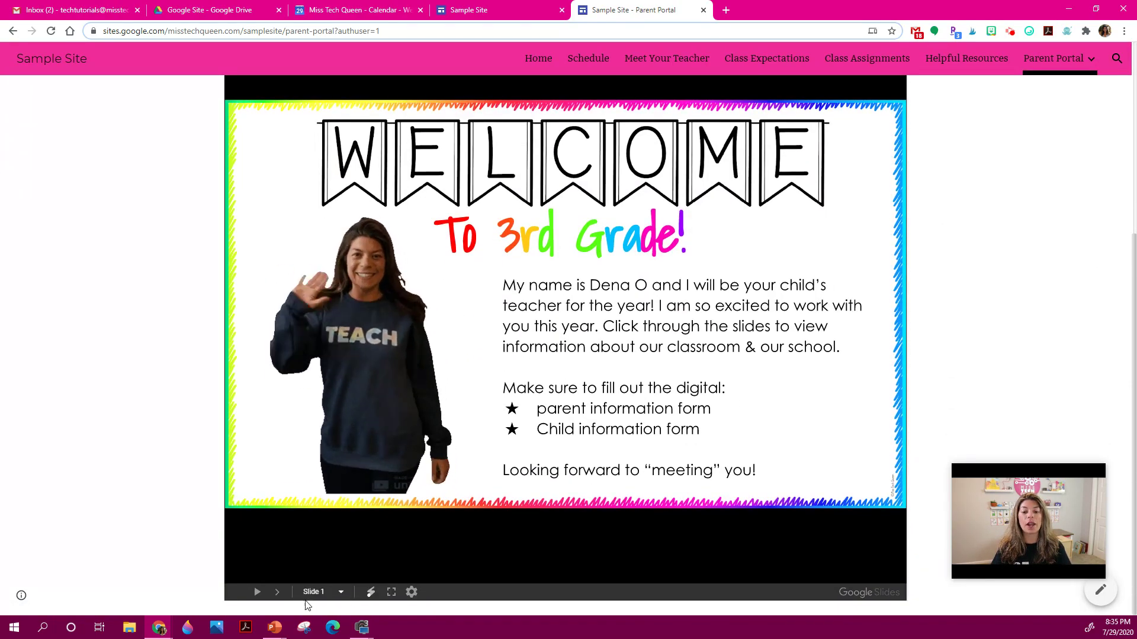
click(279, 590)
scroll(285, 597, down, 5)
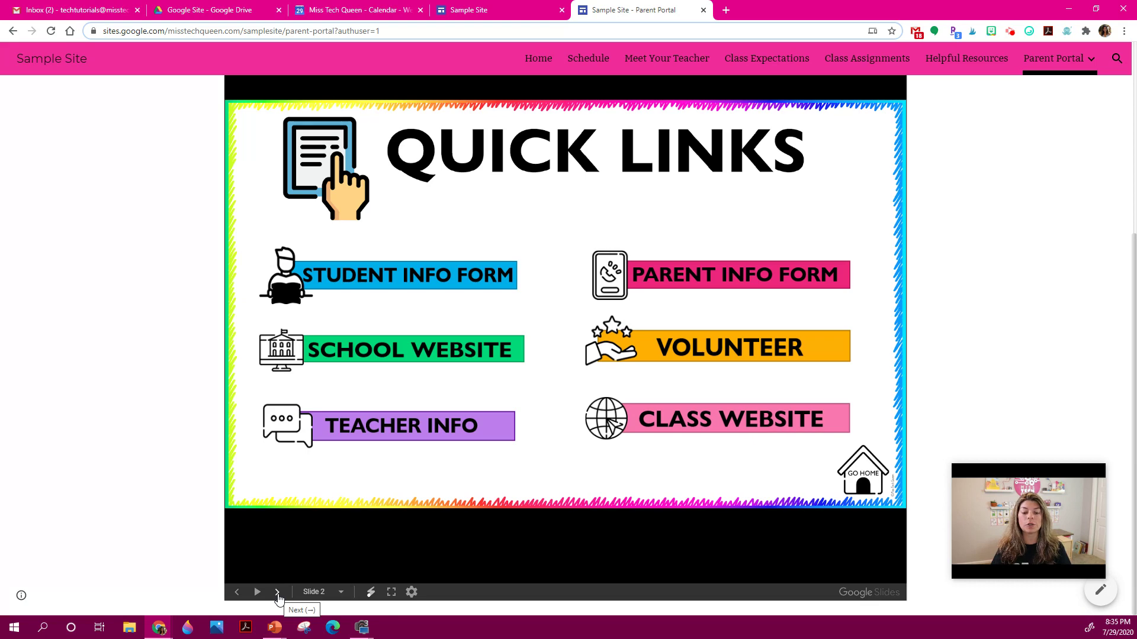
click(278, 594)
scroll(278, 593, down, 4)
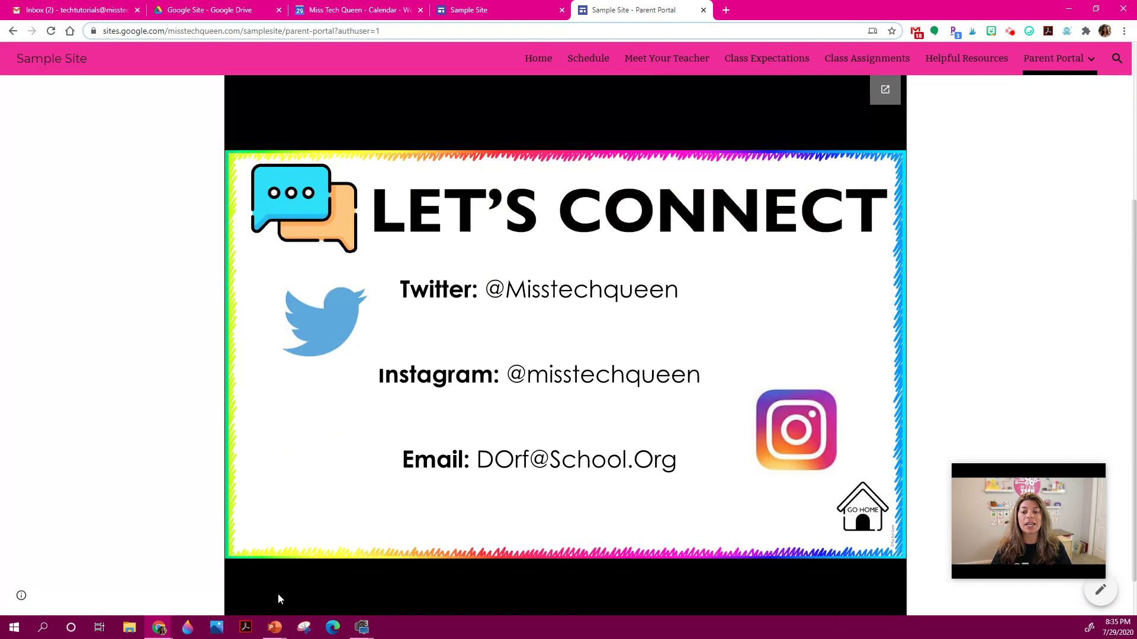
scroll(278, 596, down, 1)
mouse_move(1084, 66)
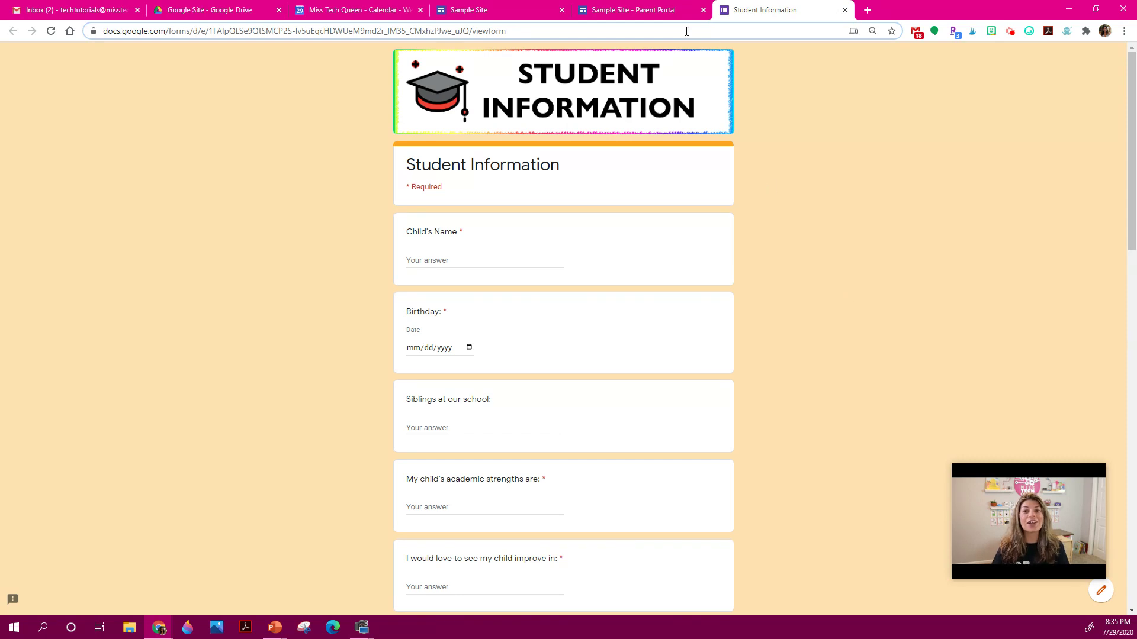
- In the Drive Google Site folder, check New > More for Google Sites, then return to the Sample Site editor
click(196, 5)
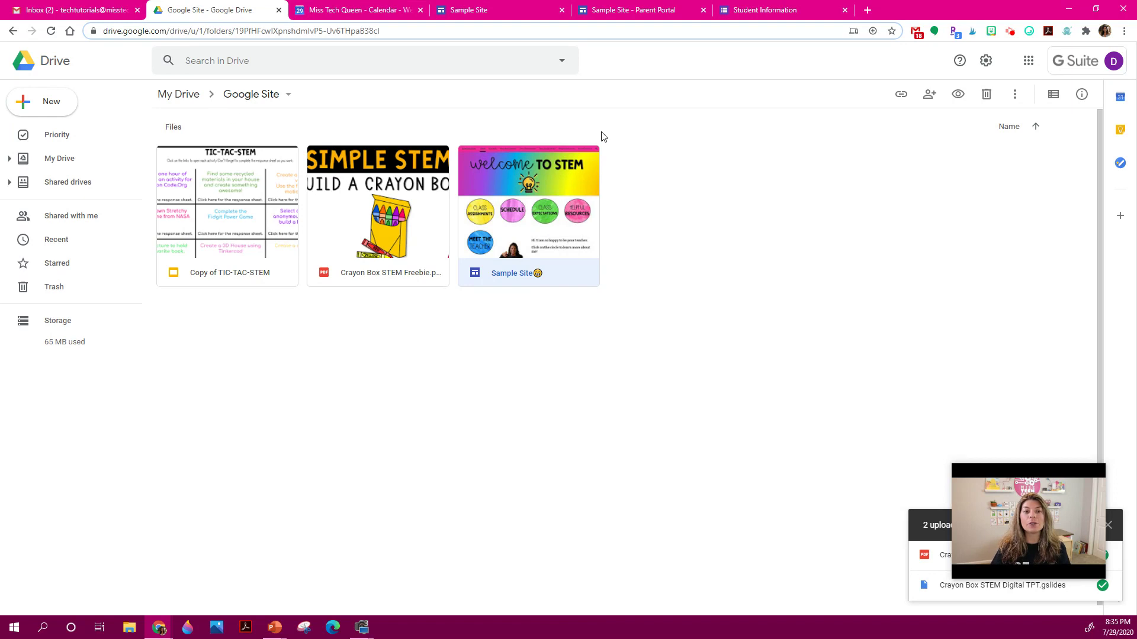
click(647, 172)
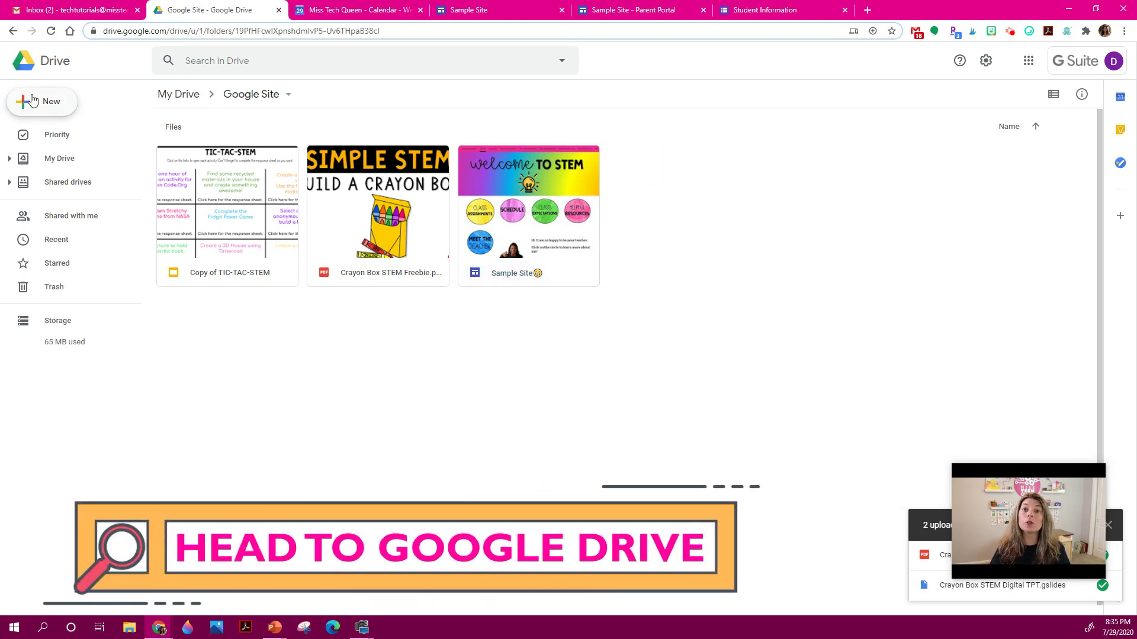
click(41, 101)
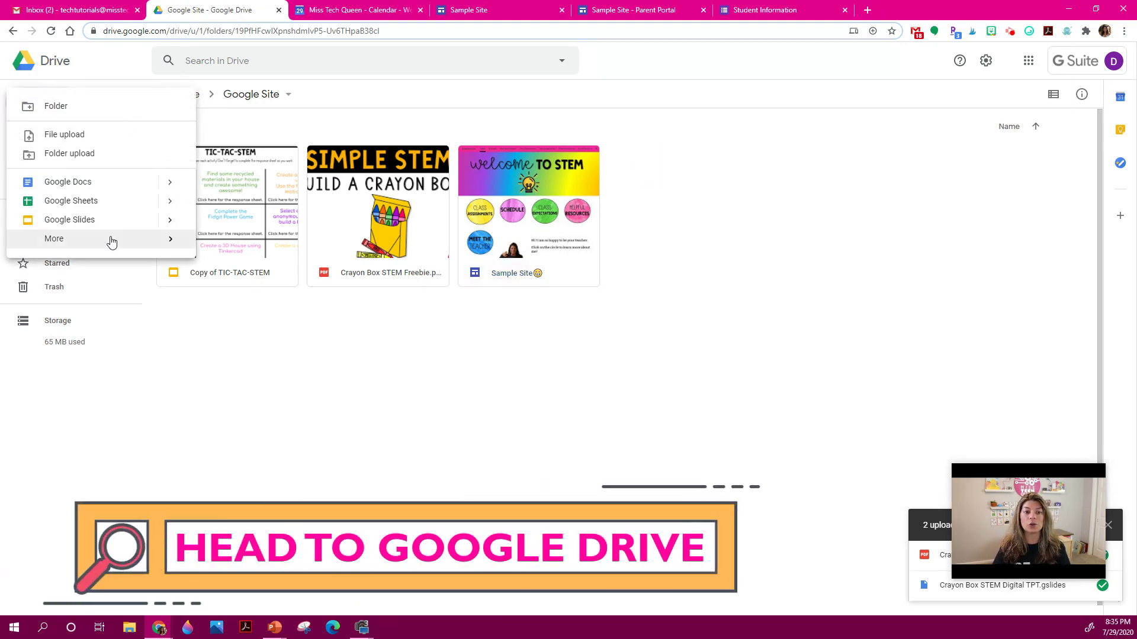
mouse_move(111, 241)
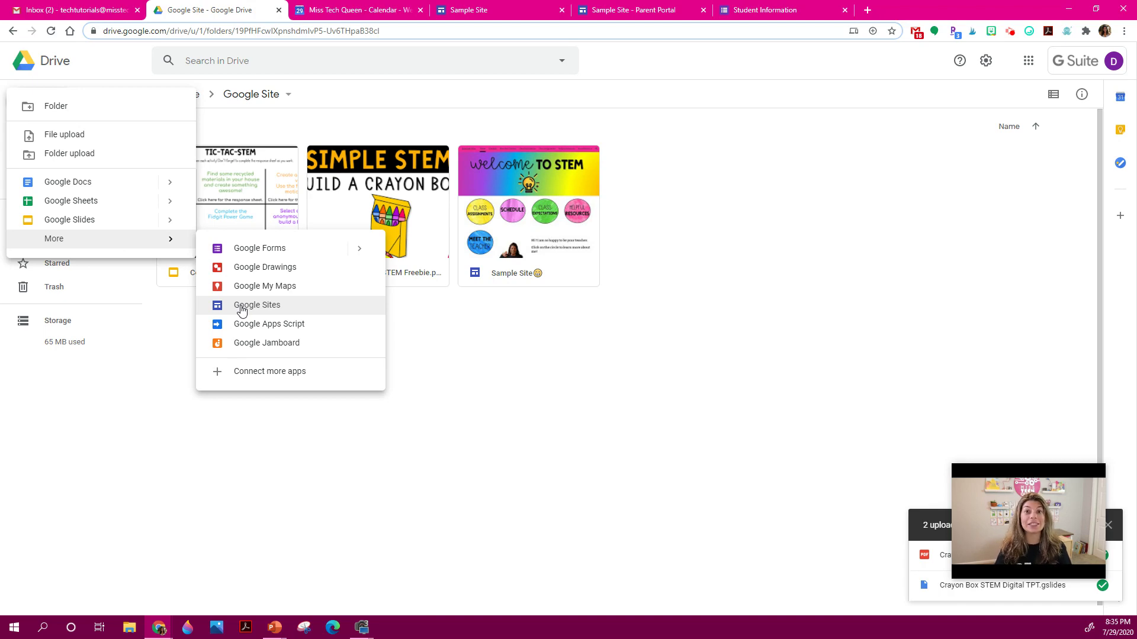
click(467, 10)
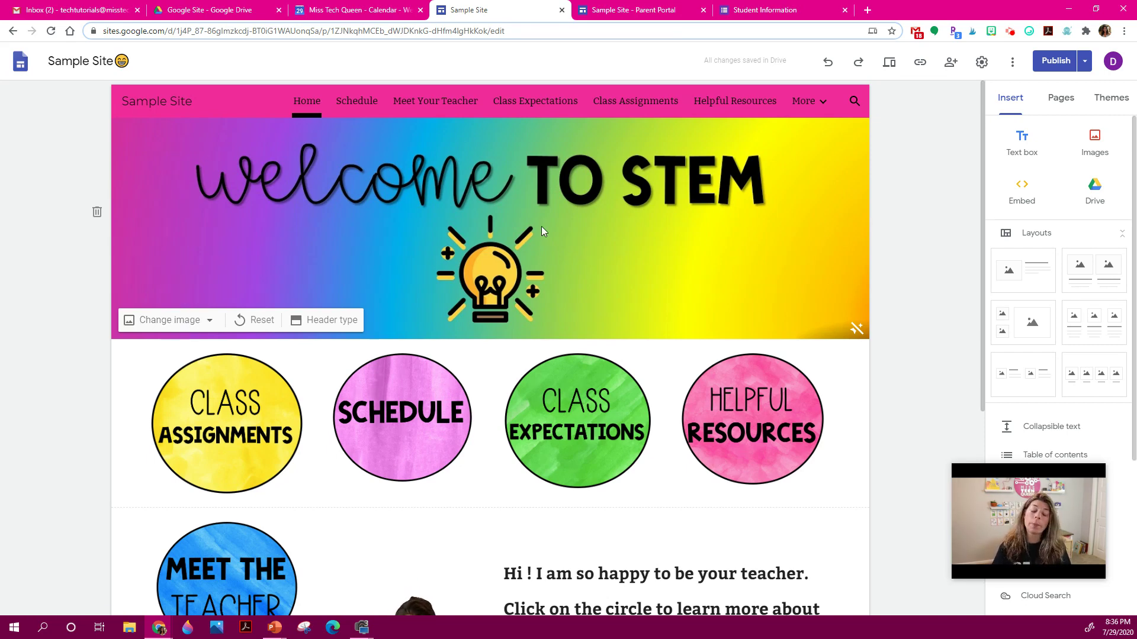
- Try Cover, Banner and Title only header types, settling on Large banner
click(199, 323)
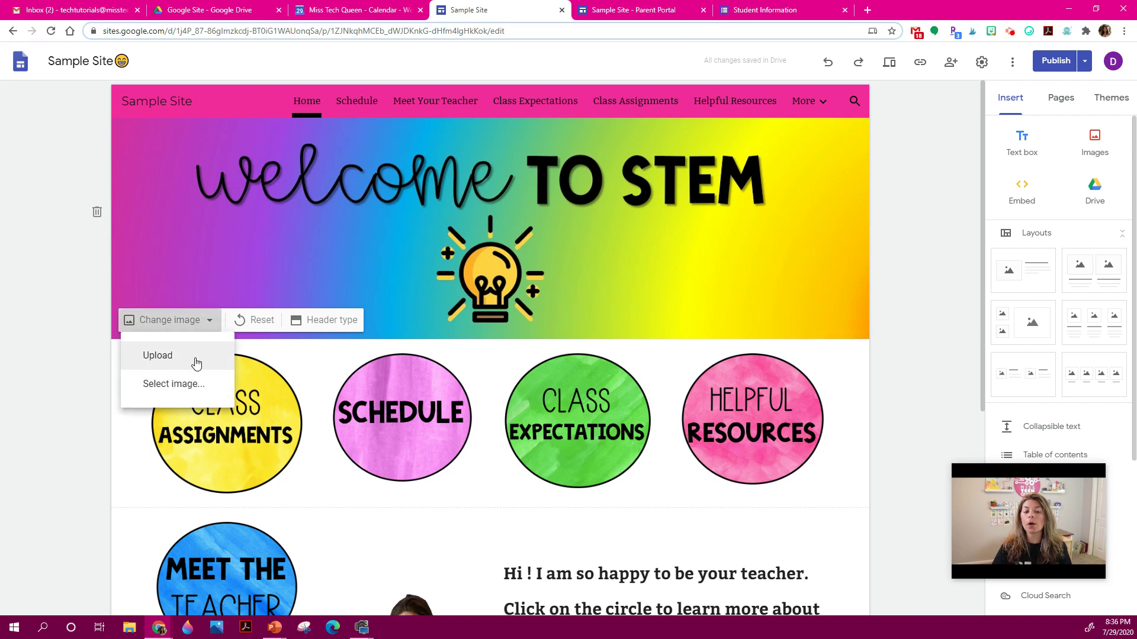
click(339, 320)
click(335, 320)
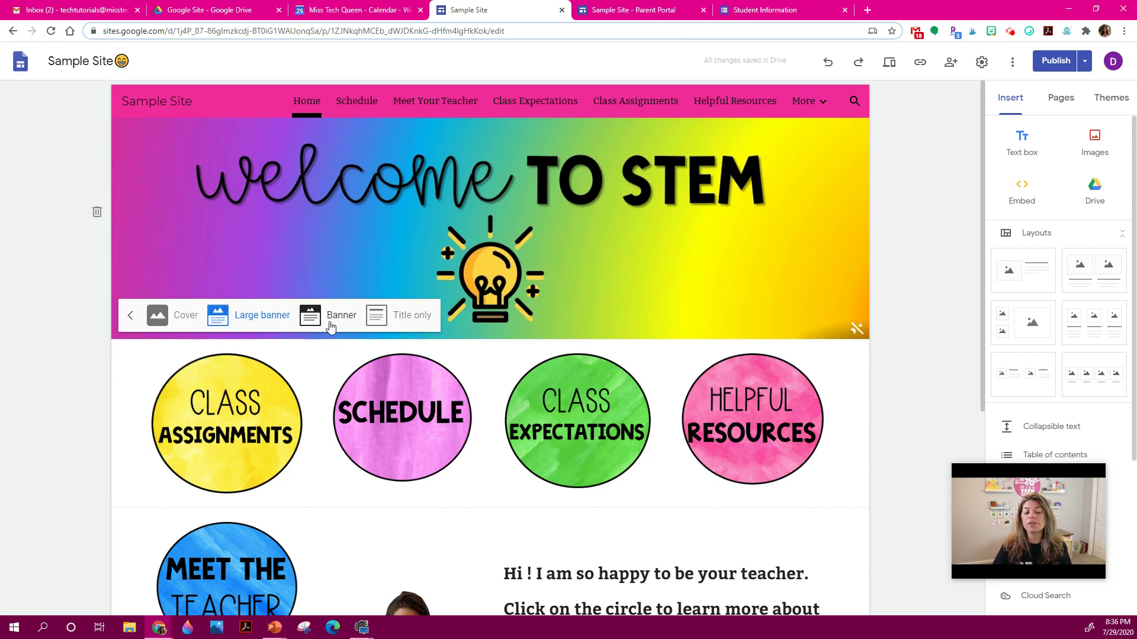
click(192, 320)
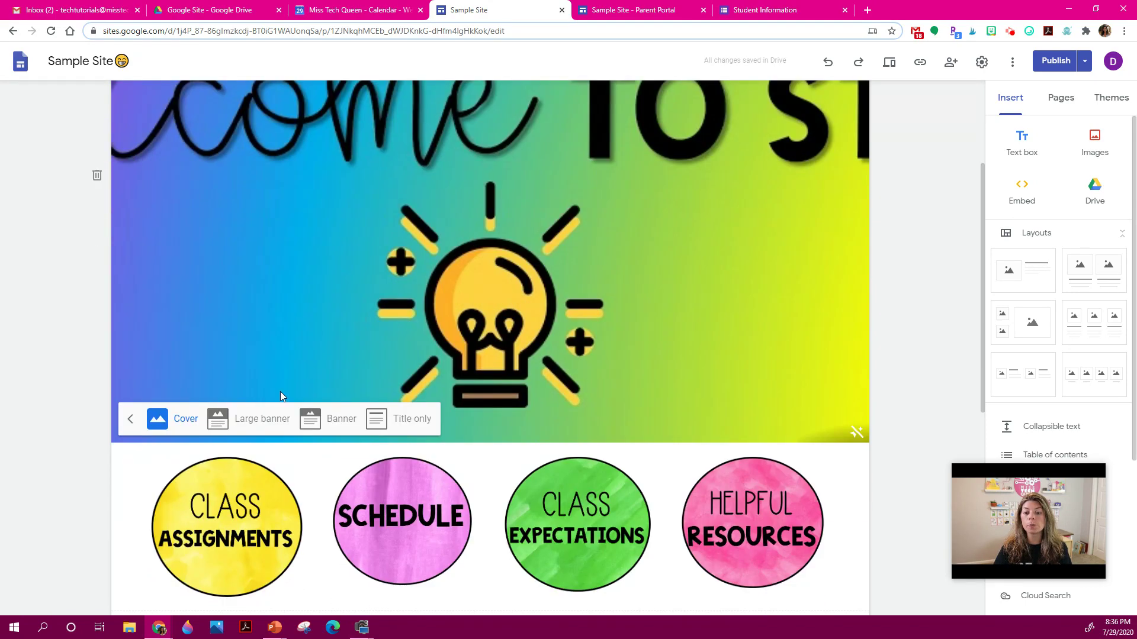
click(259, 416)
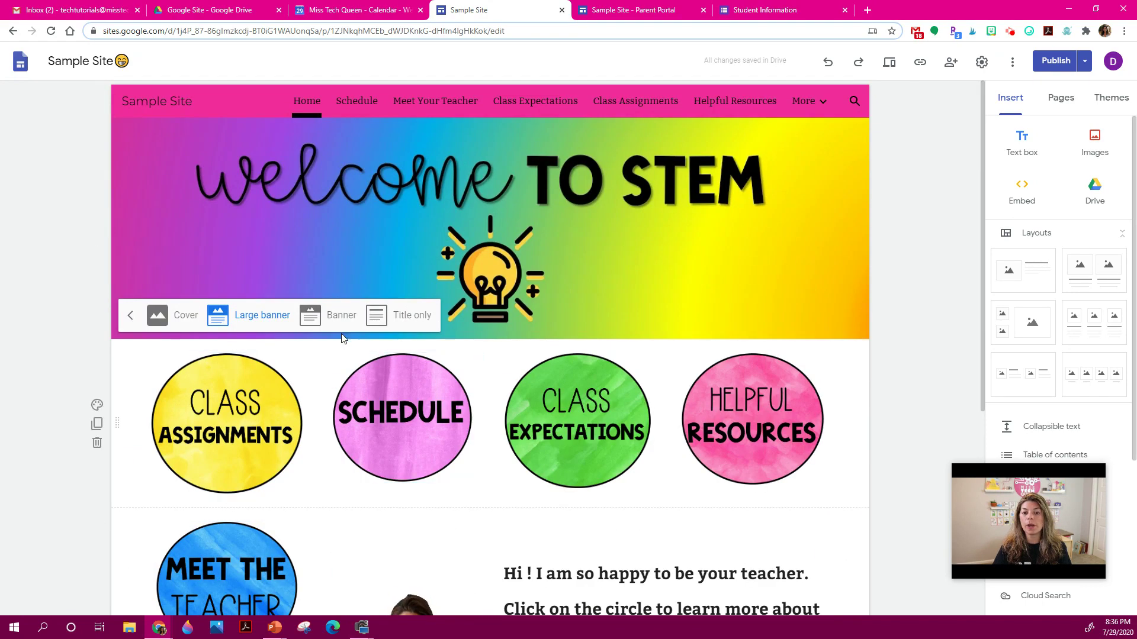
click(342, 319)
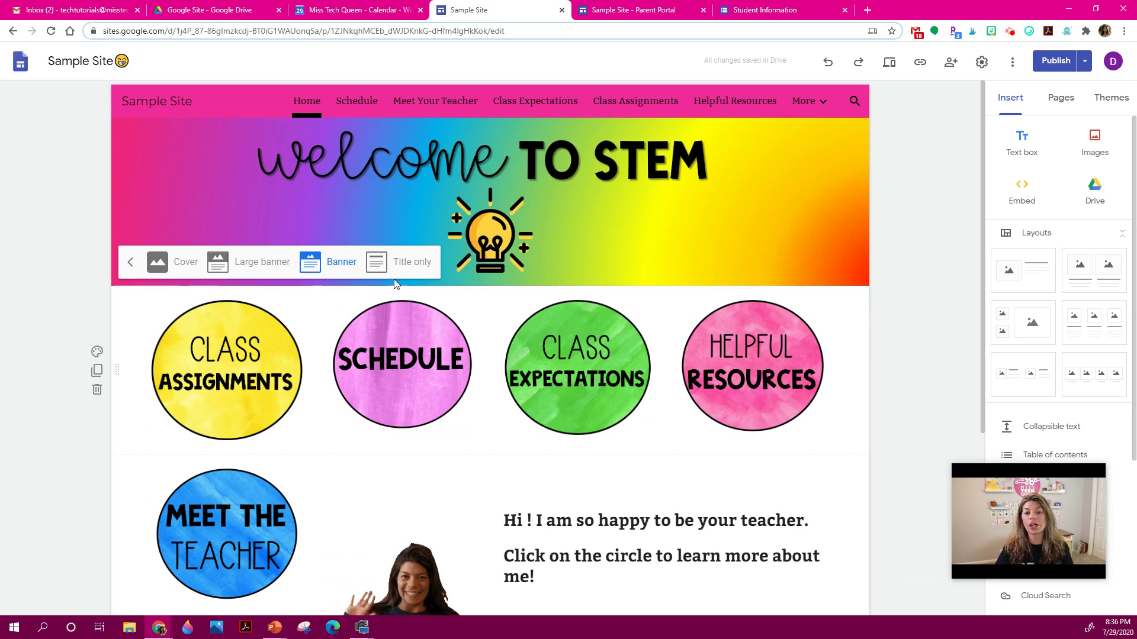
click(397, 270)
click(332, 164)
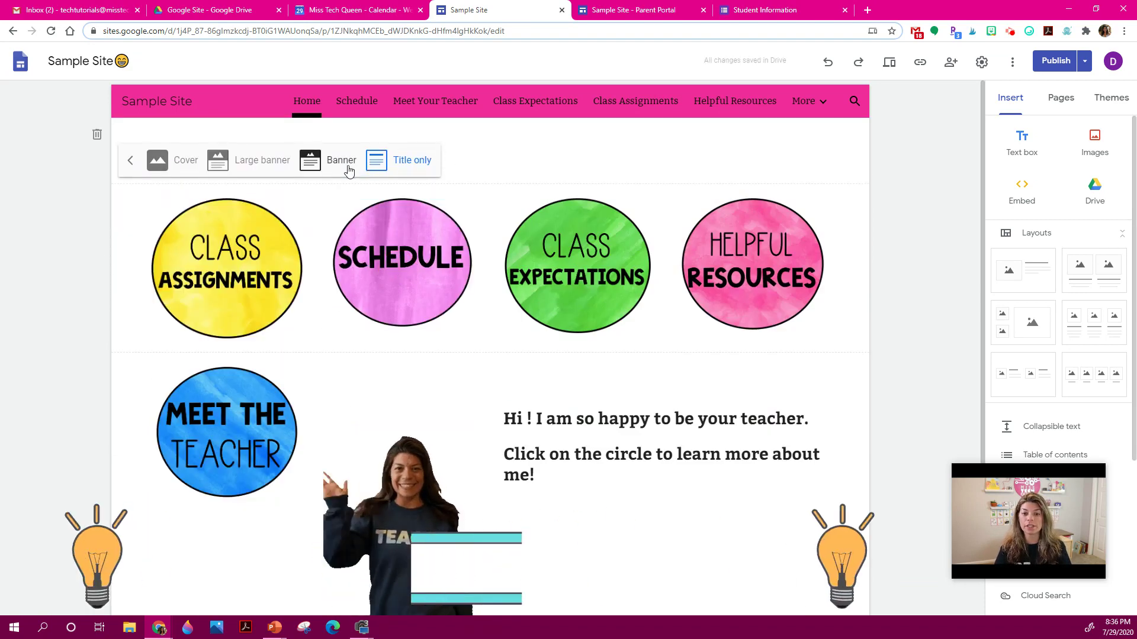
click(225, 260)
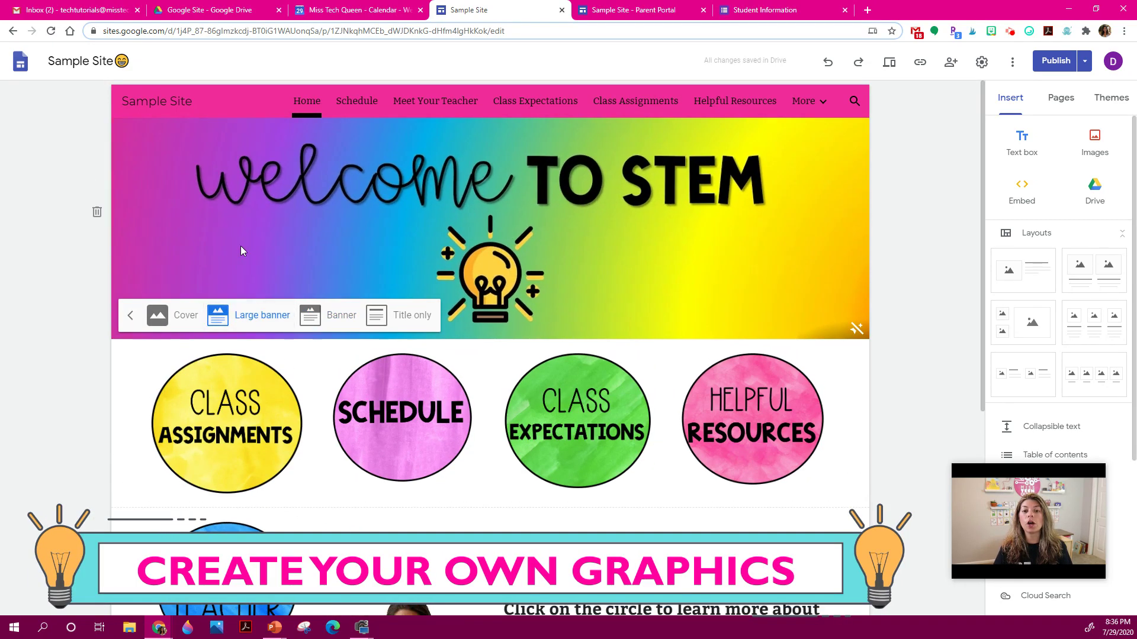
click(465, 203)
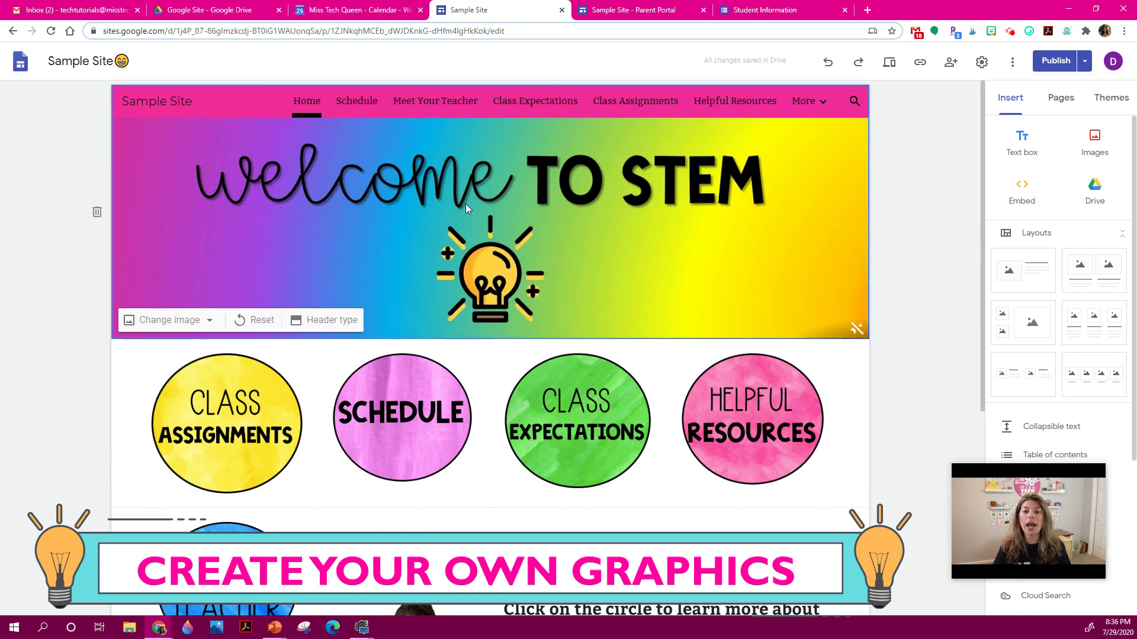
double_click(467, 220)
click(467, 221)
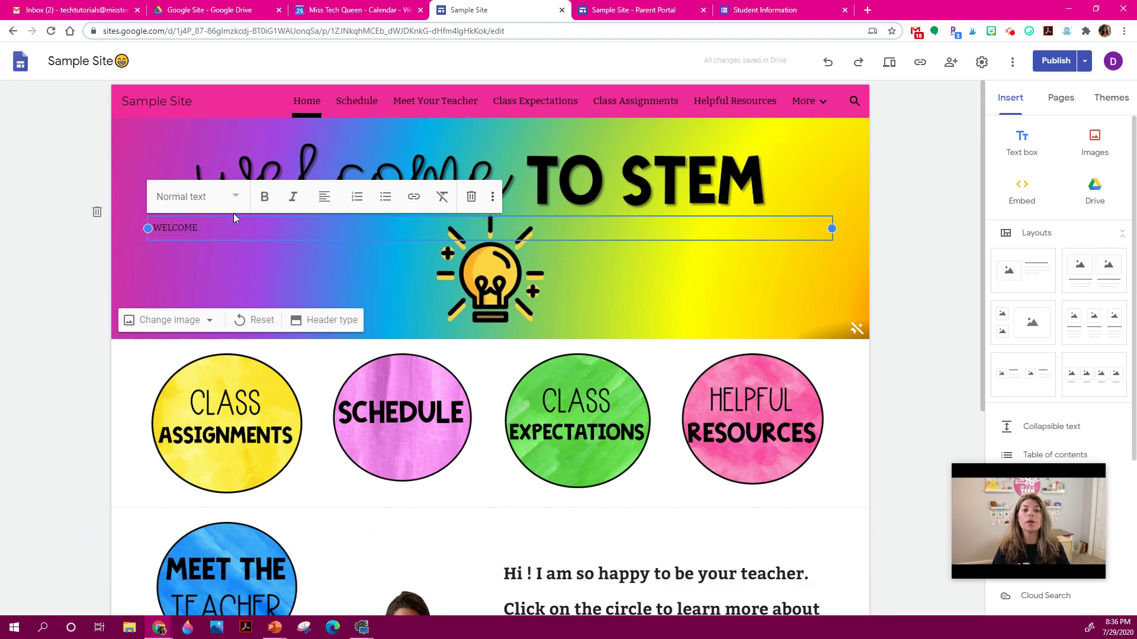
click(200, 197)
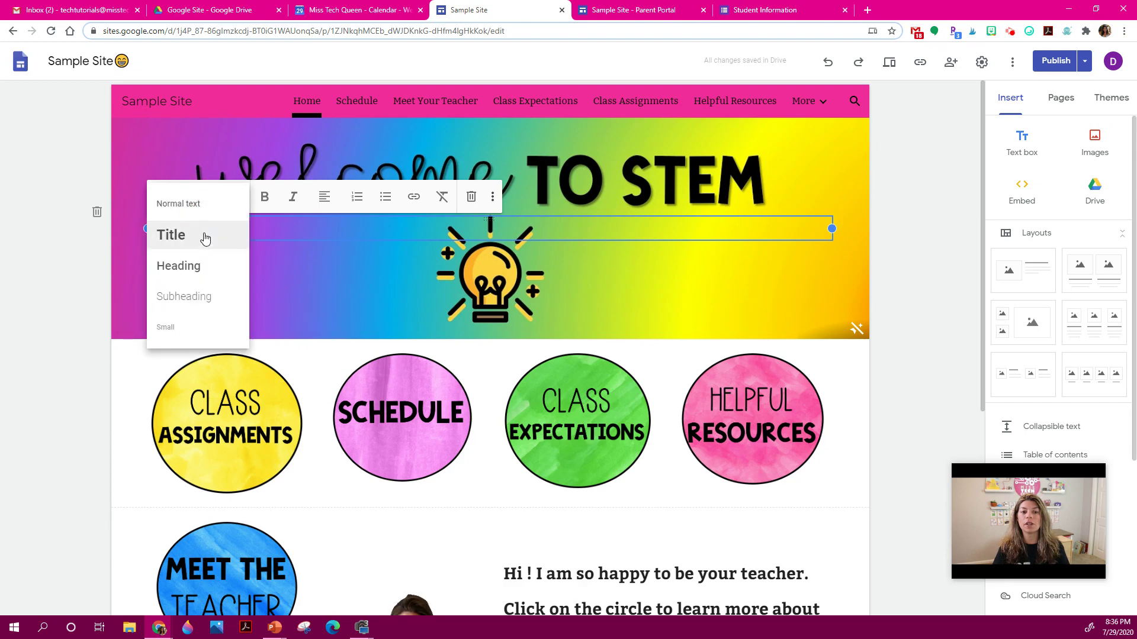
click(201, 234)
click(272, 173)
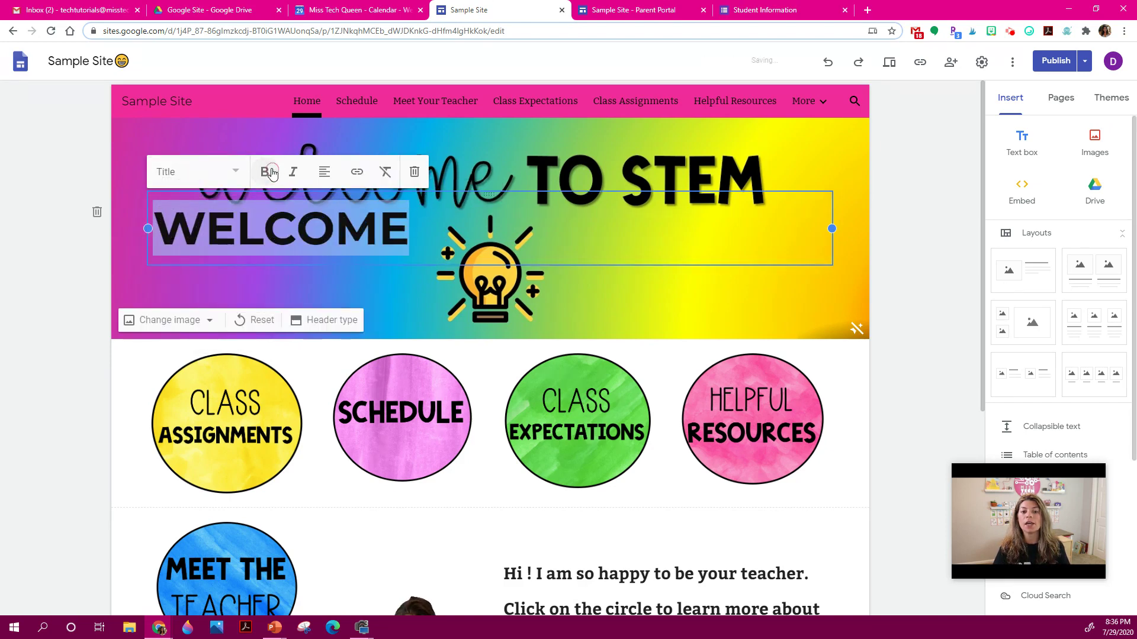
click(325, 173)
click(325, 209)
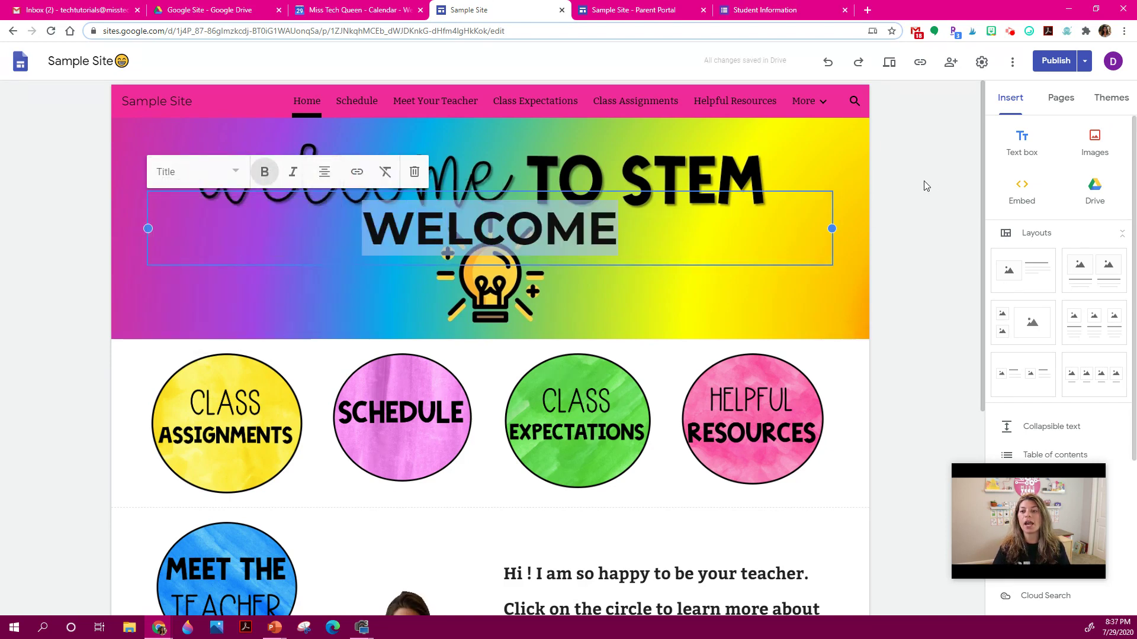
click(462, 138)
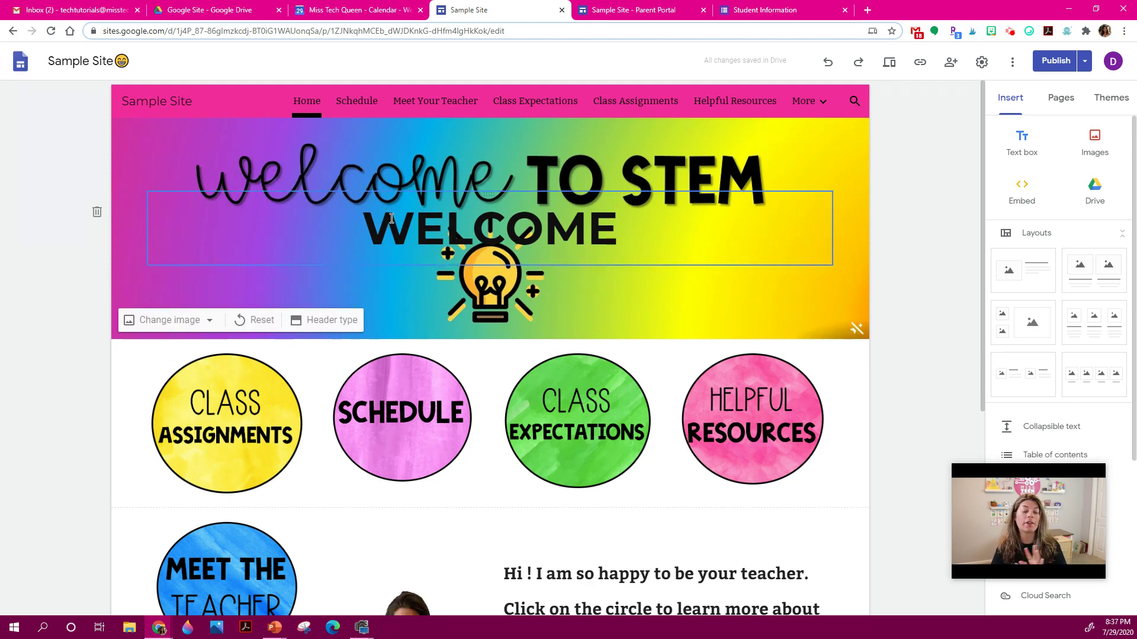
double_click(436, 226)
click(682, 197)
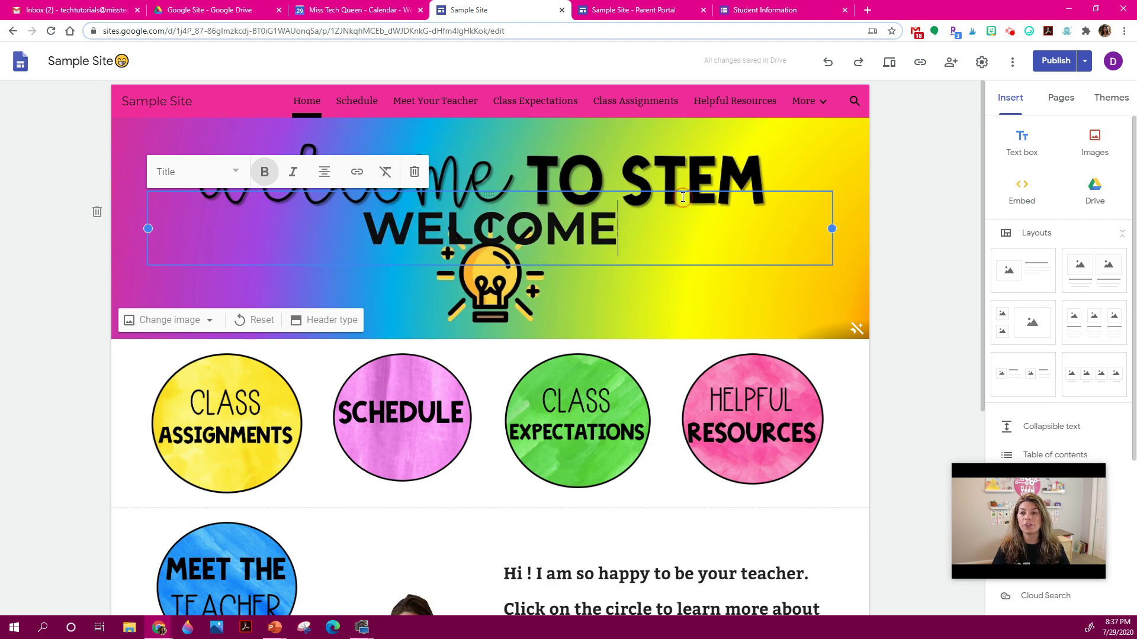
click(415, 173)
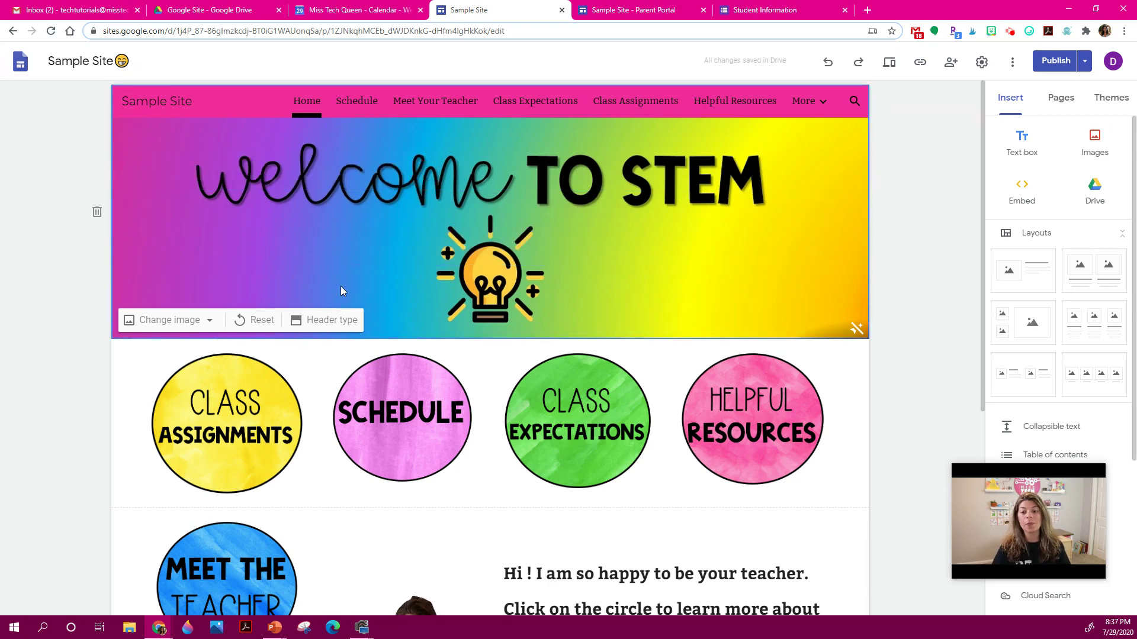
- Scroll past the circle links and bring up the insert wheel in the blank space below Meet the Teacher
mouse_move(967, 504)
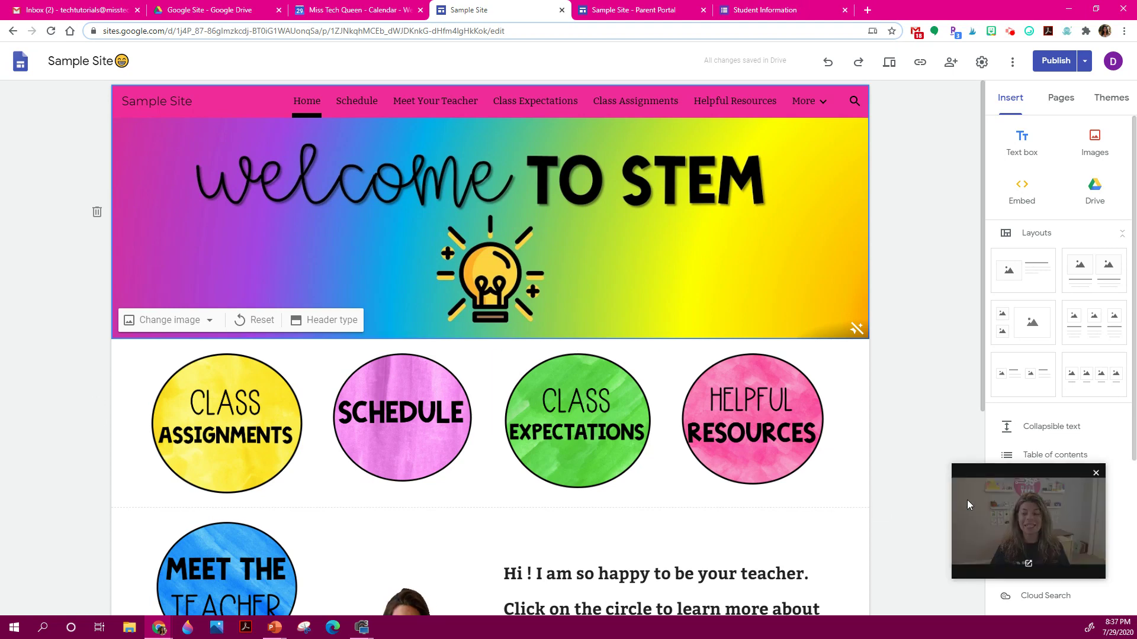
drag(968, 504, 833, 495)
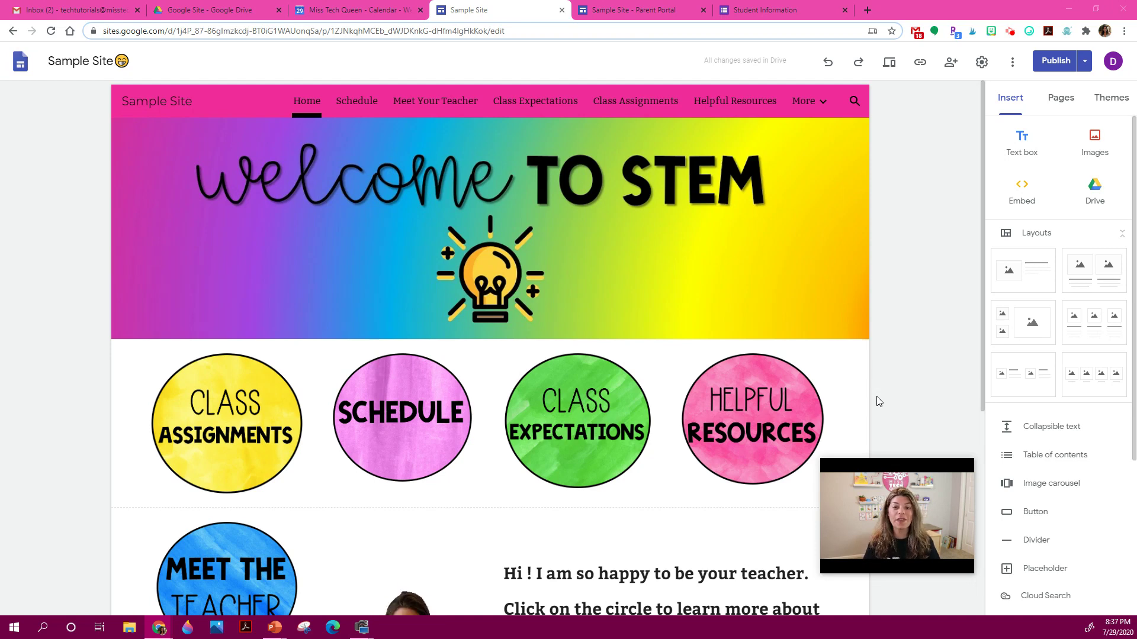
mouse_move(428, 229)
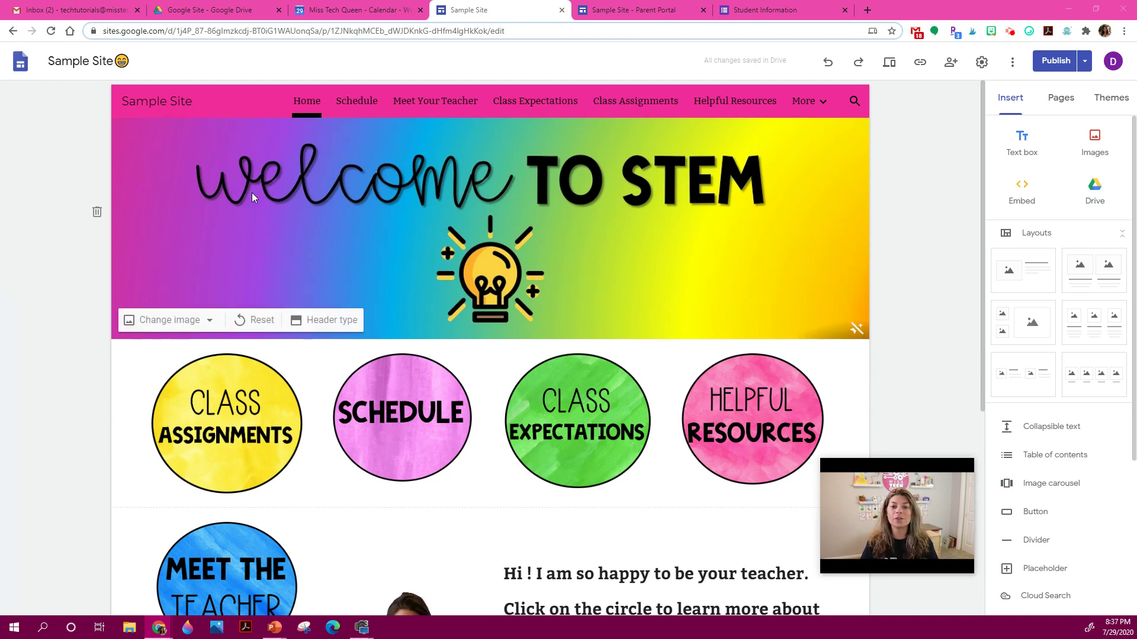
scroll(500, 225, down, 1)
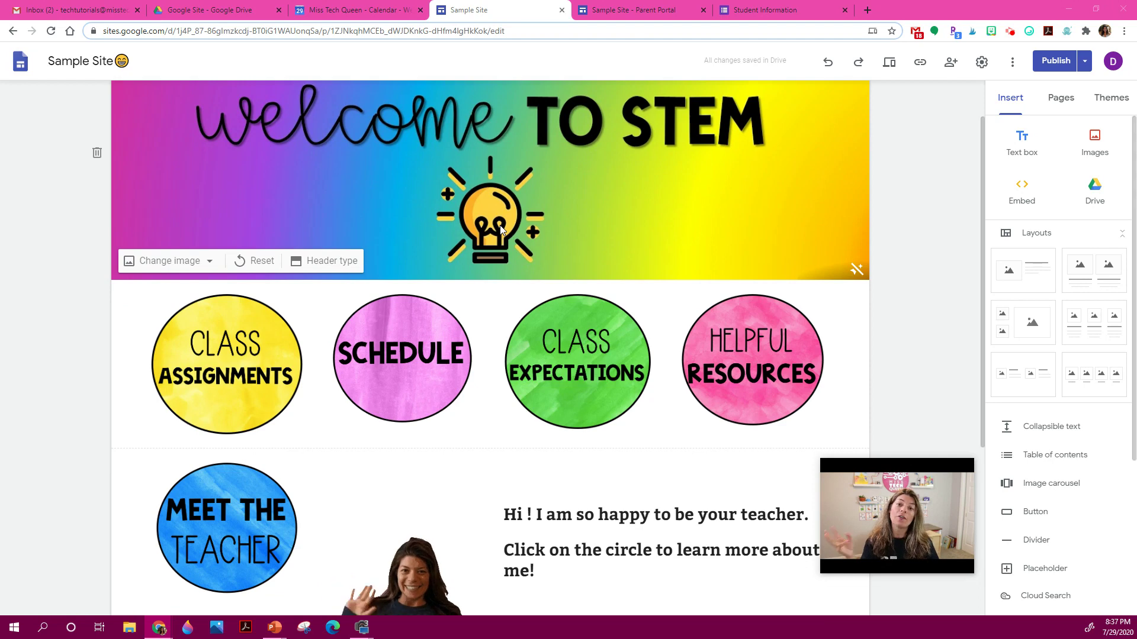
scroll(500, 225, down, 2)
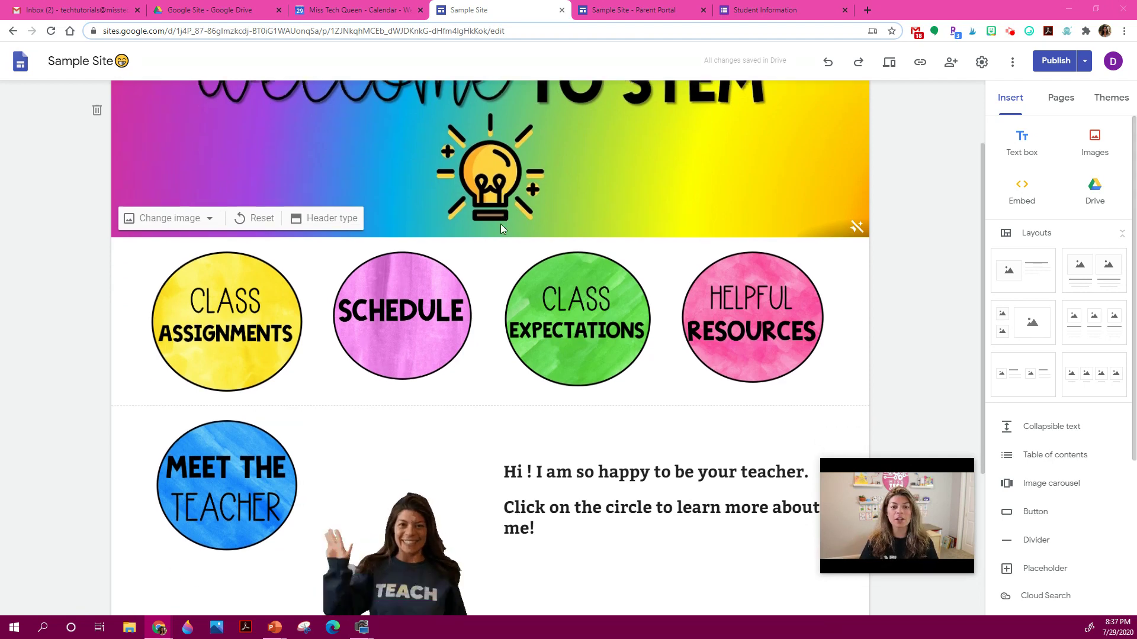
click(220, 273)
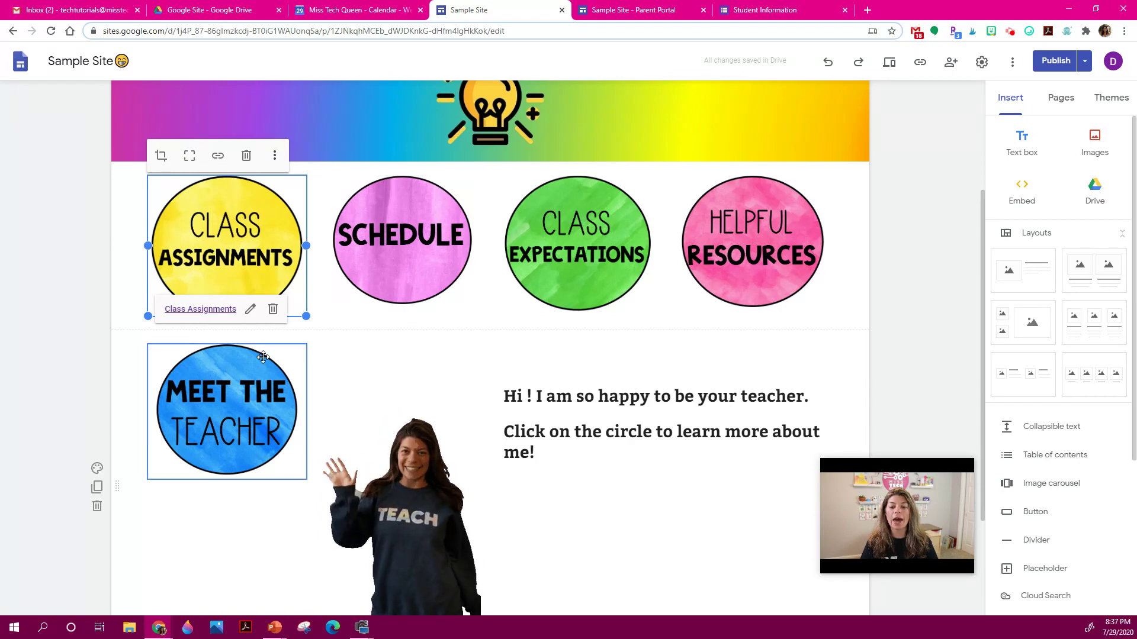
scroll(301, 290, down, 2)
scroll(545, 426, down, 1)
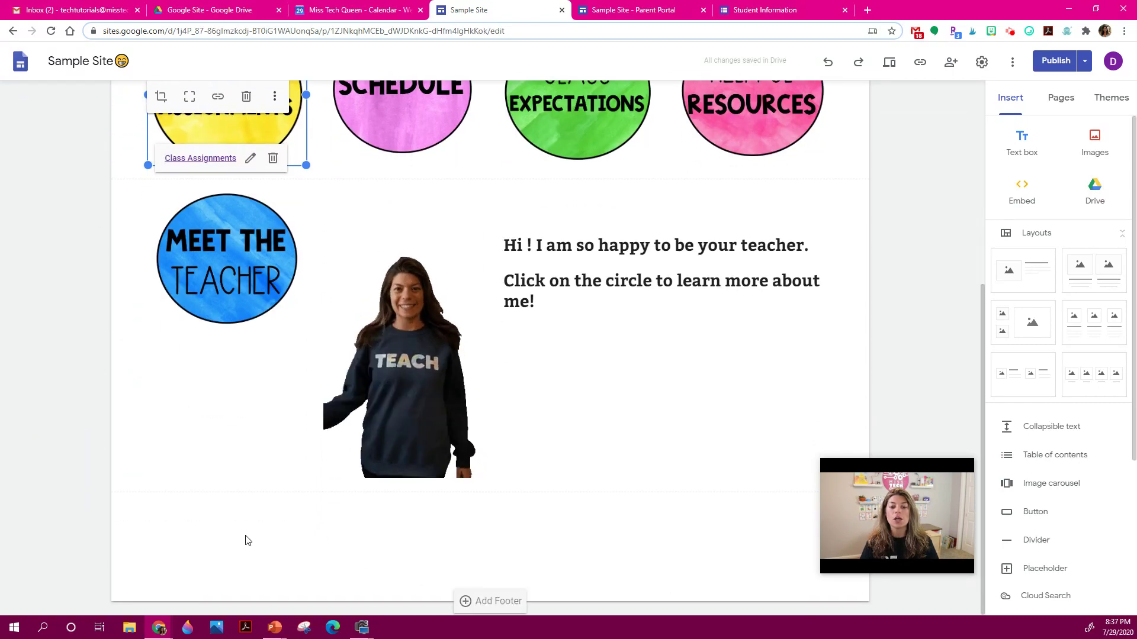
click(202, 526)
click(202, 526)
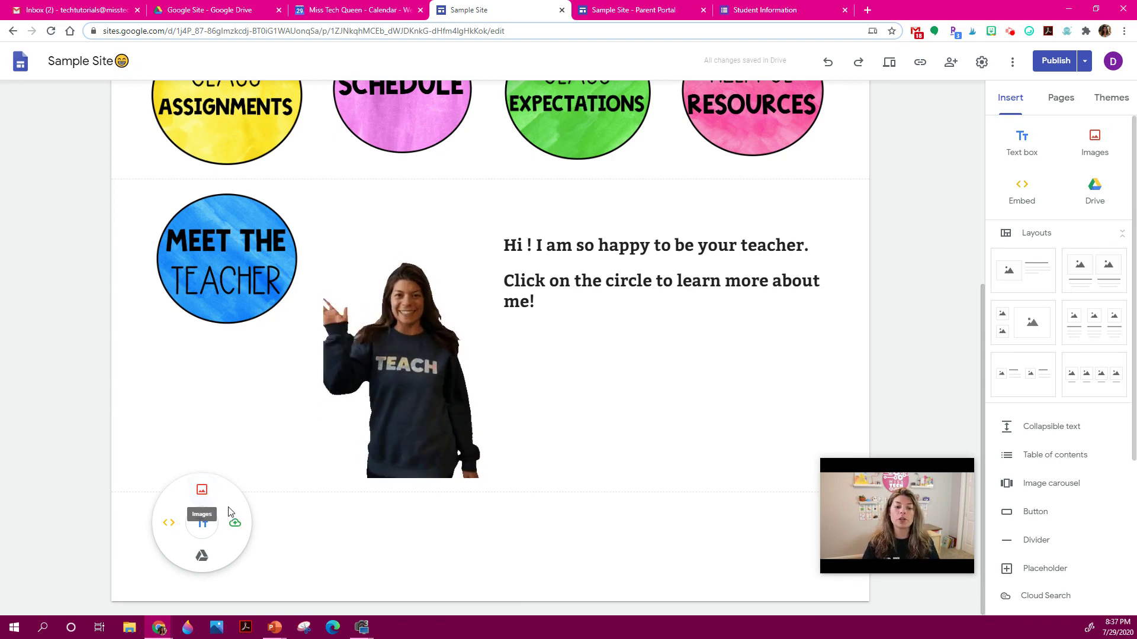
- Upload the SCHEDULE circle image from the Google Sites folder
click(242, 525)
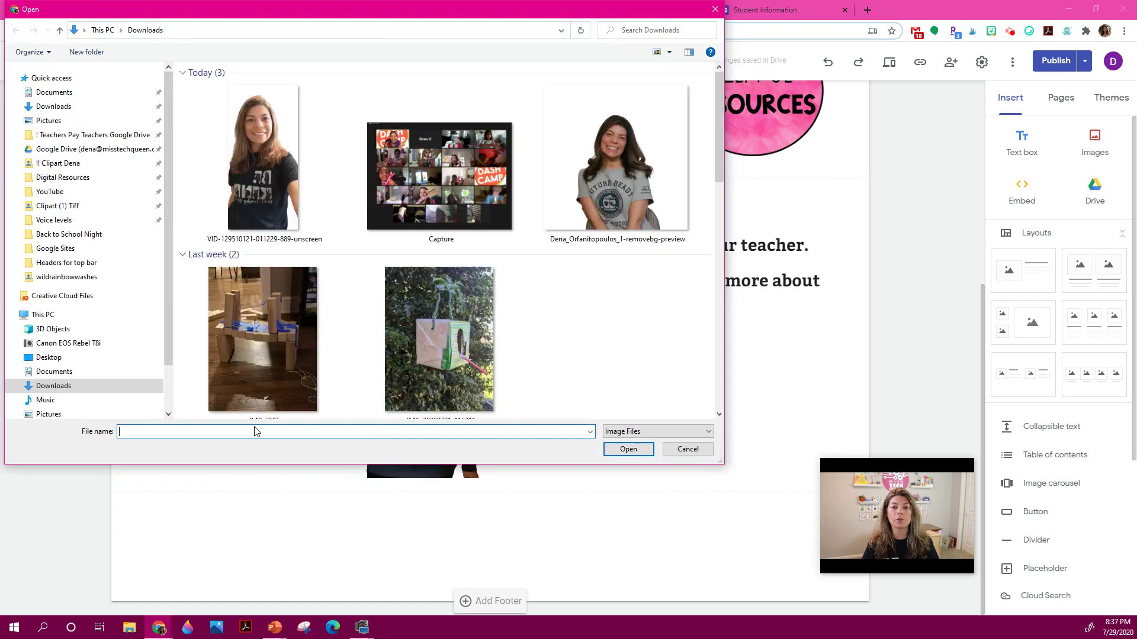
click(89, 248)
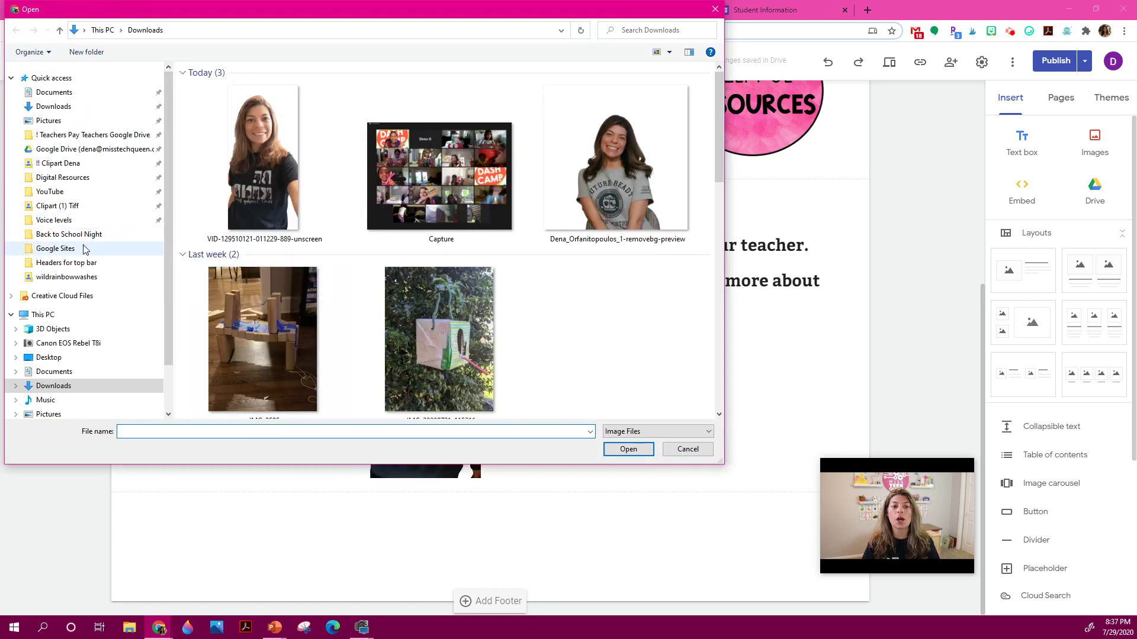
double_click(482, 104)
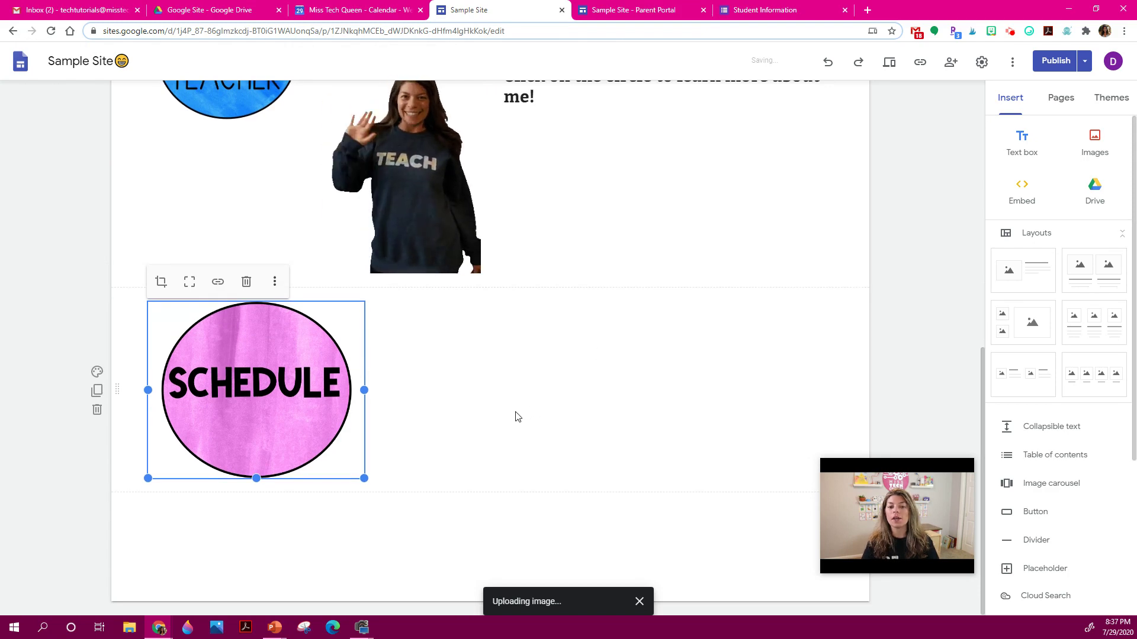
- Adjust the SCHEDULE image's size and uncrop it to show the full circle
click(341, 379)
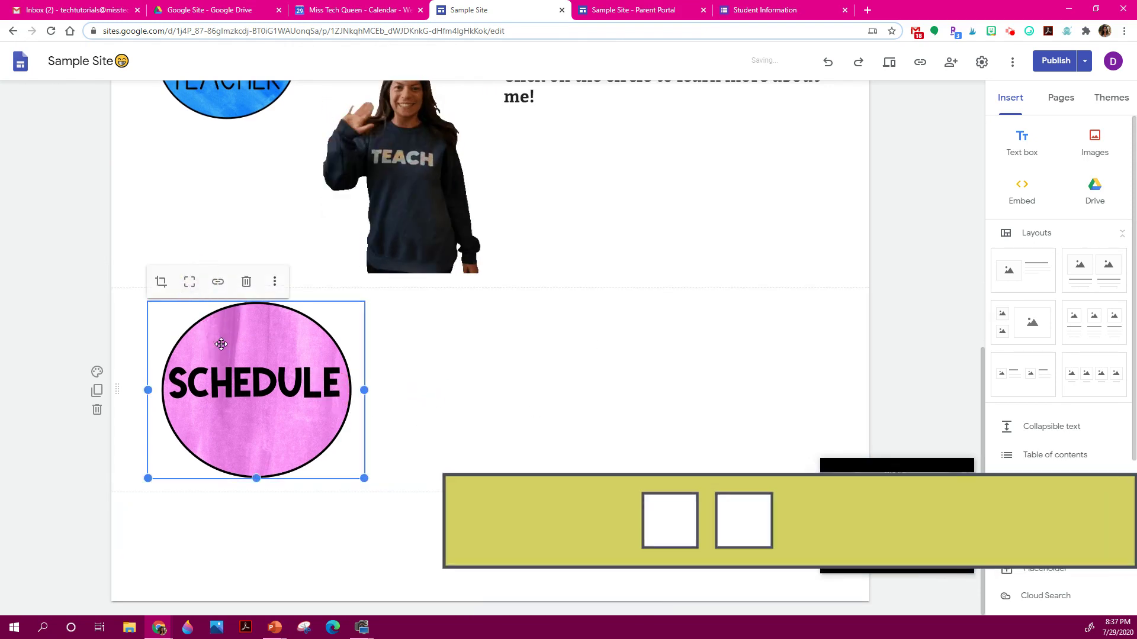
click(320, 410)
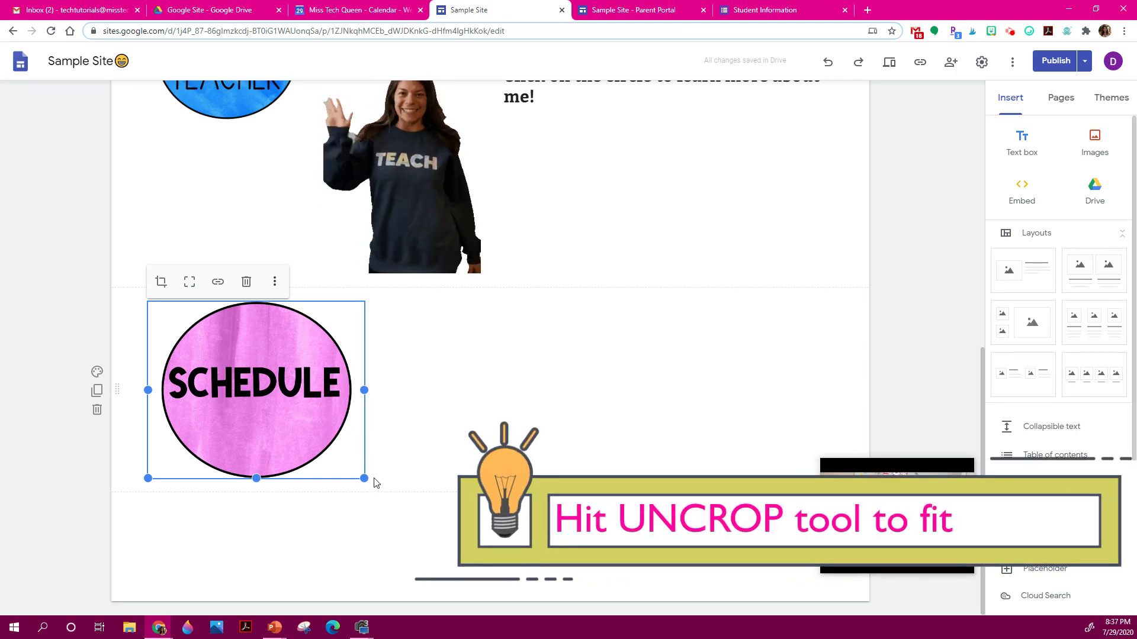
mouse_move(364, 478)
mouse_down()
mouse_move(325, 452)
mouse_move(296, 456)
mouse_move(330, 444)
mouse_move(364, 479)
mouse_up()
click(233, 330)
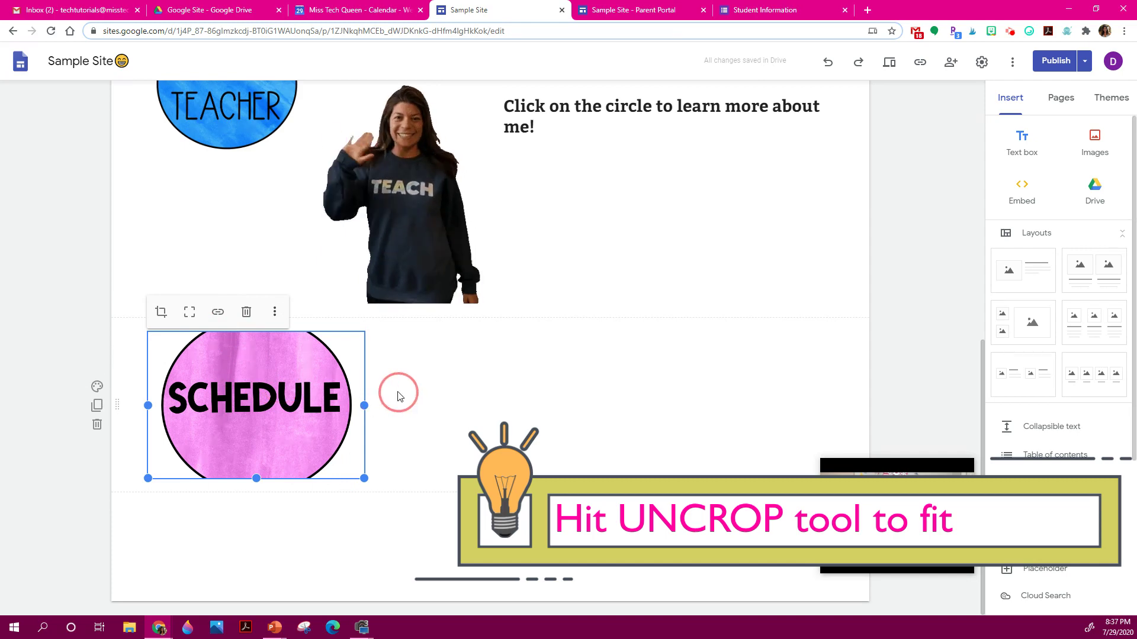
click(191, 313)
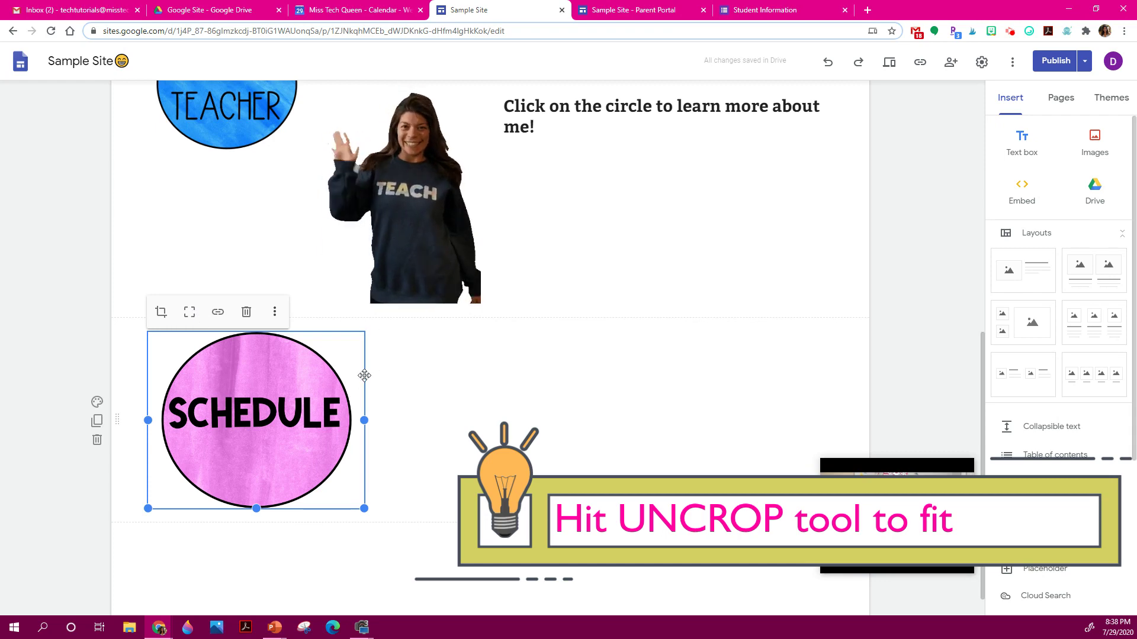
- Browse the site's pages in the Schedule image's Link box, then close it without linking
scroll(381, 384, up, 5)
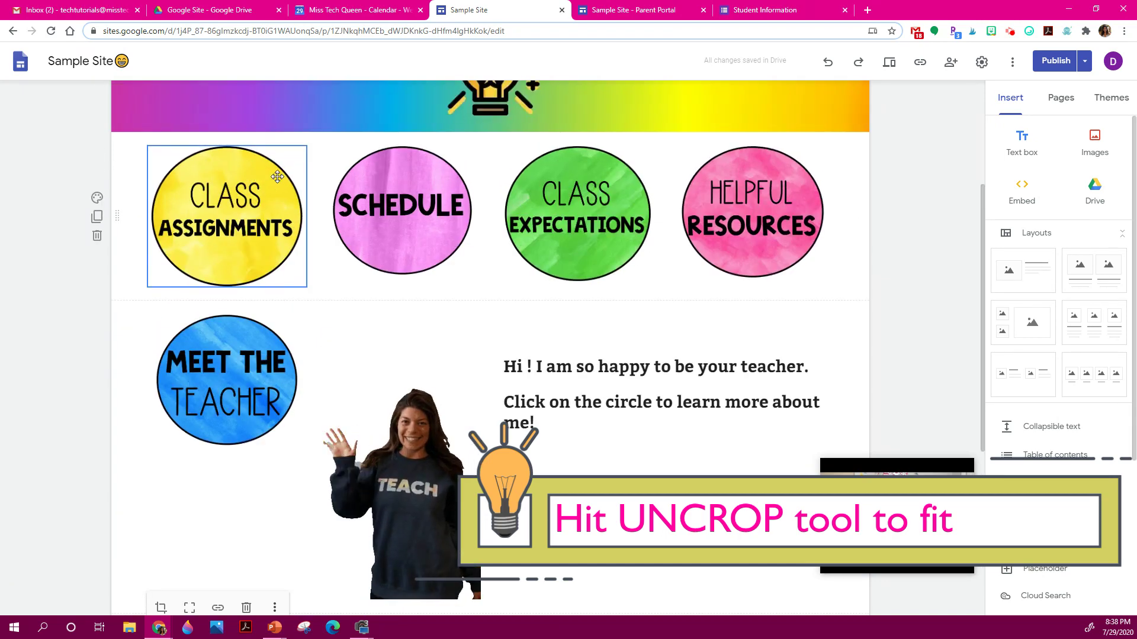
scroll(237, 171, down, 5)
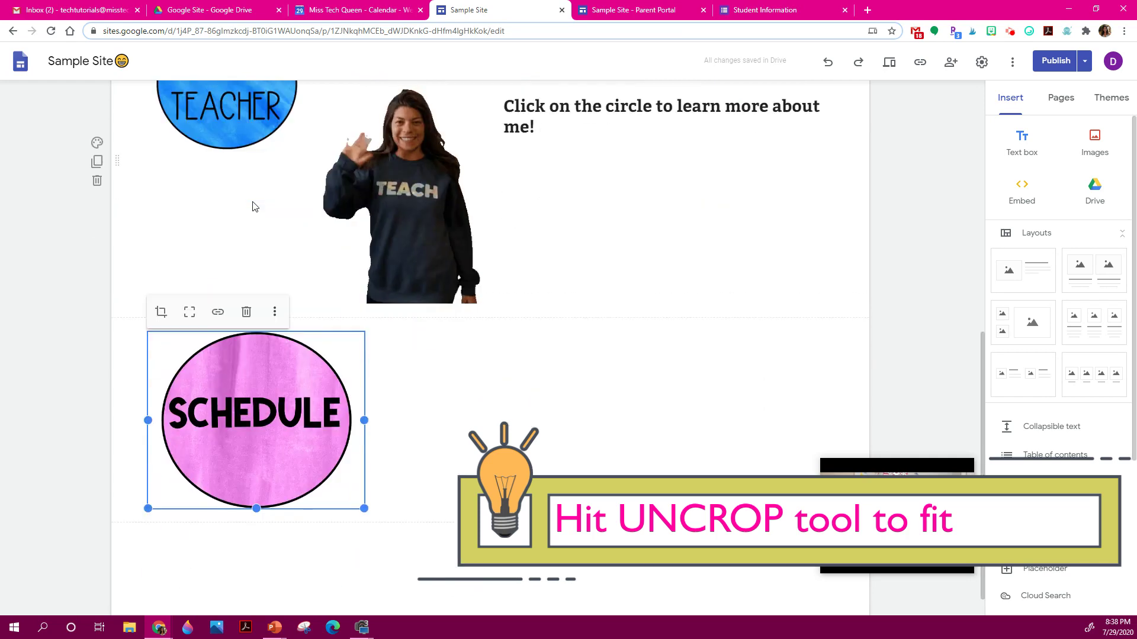
click(219, 312)
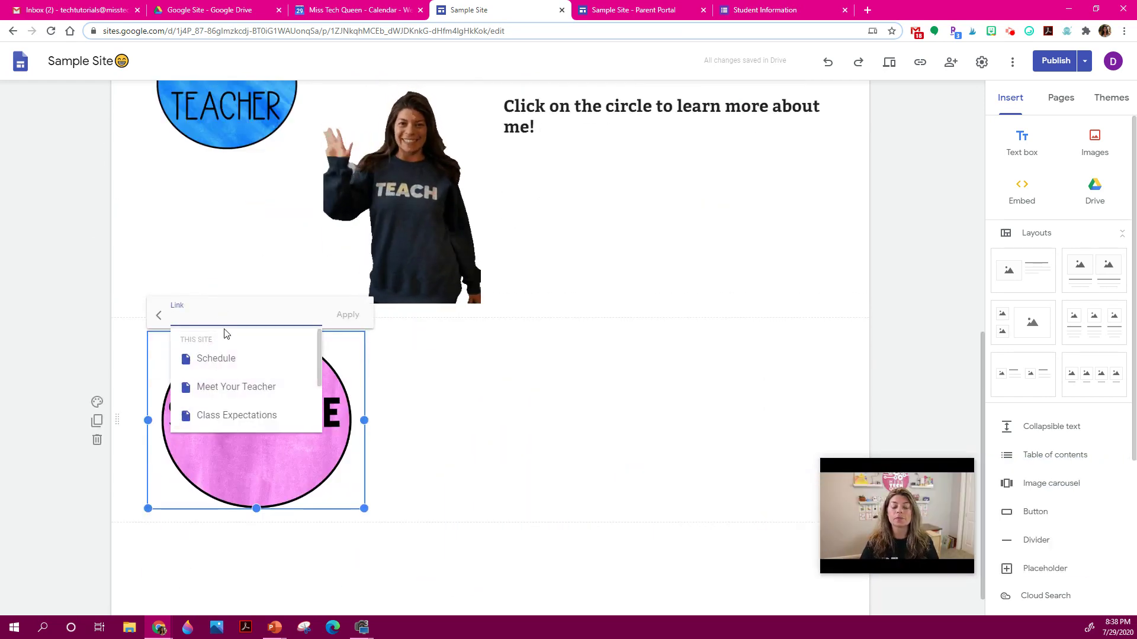
scroll(252, 364, down, 2)
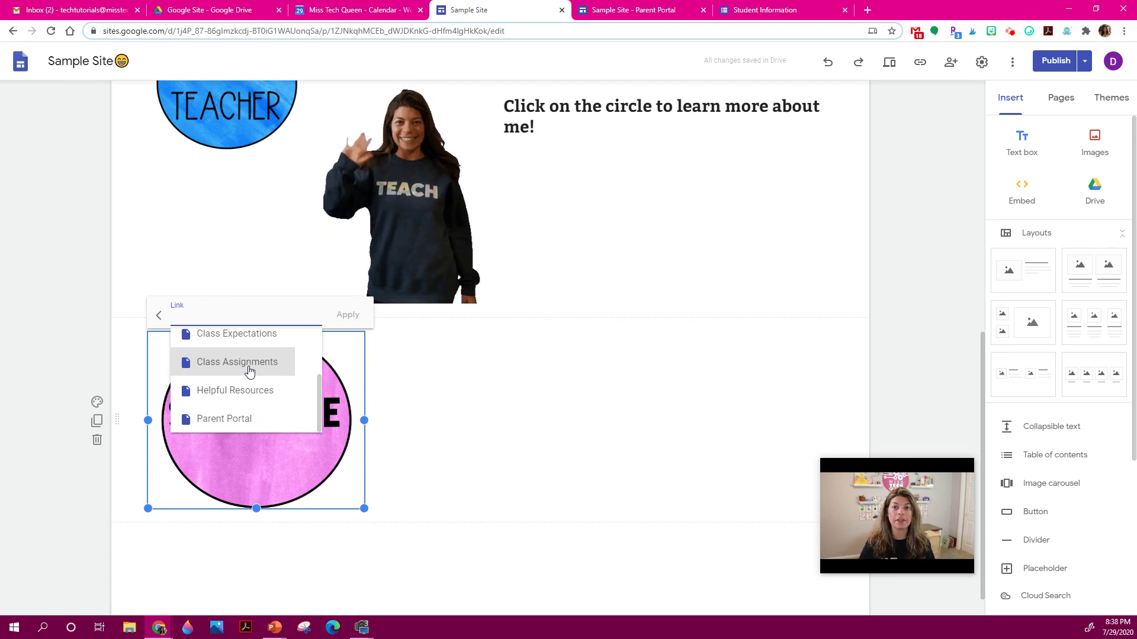
scroll(252, 378, down, 1)
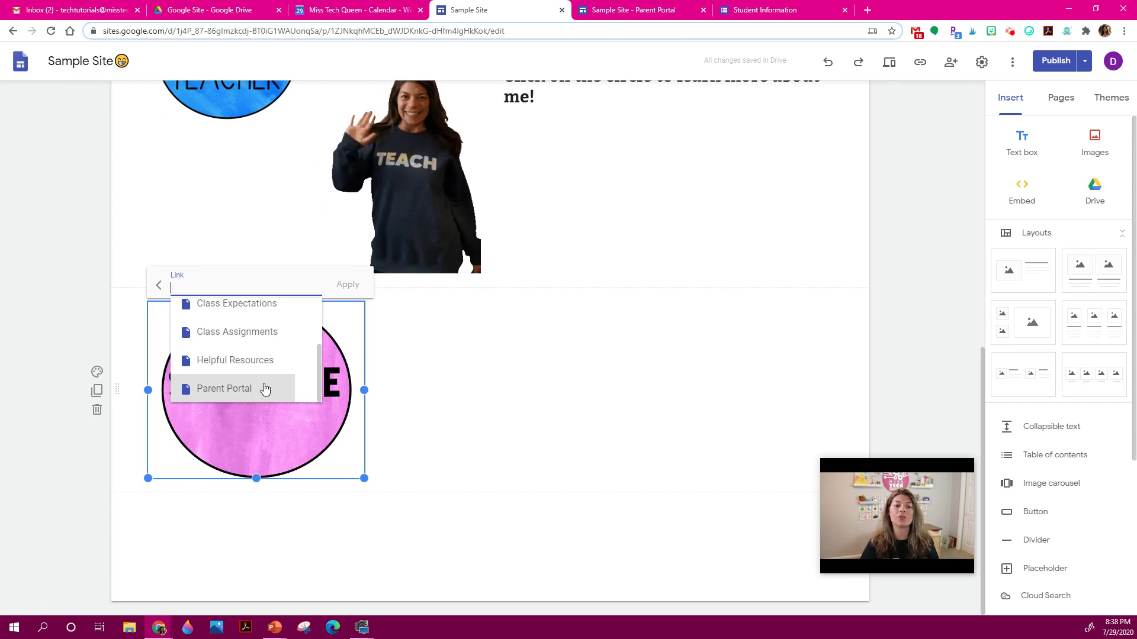
click(436, 384)
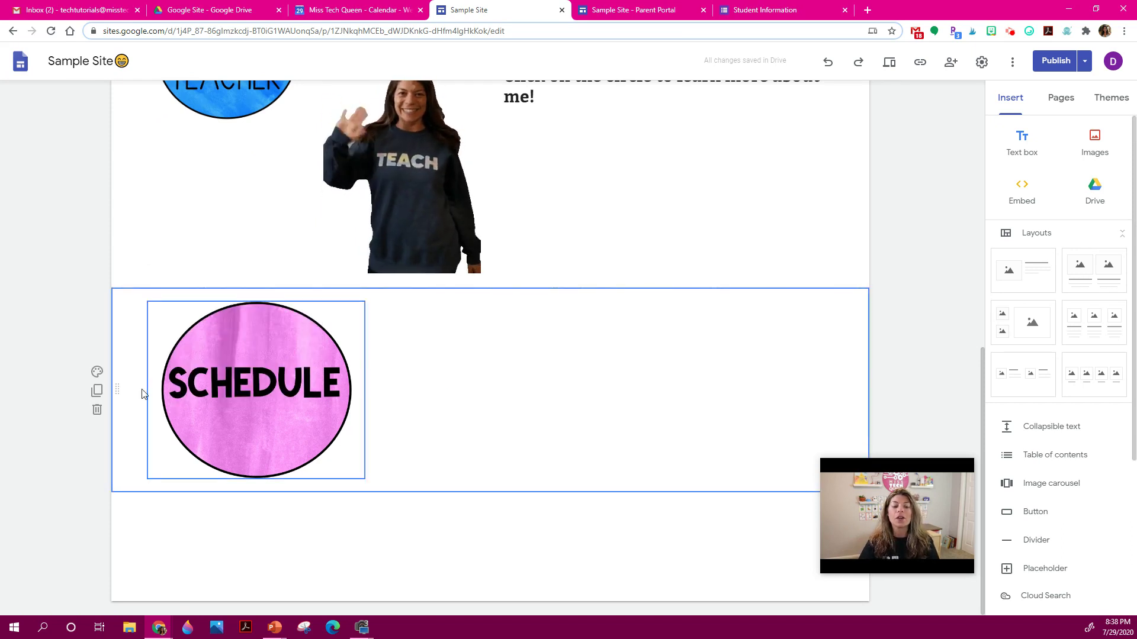
- Try light and dark grey backgrounds, keeping Emphasis 2 for the Schedule section
click(98, 372)
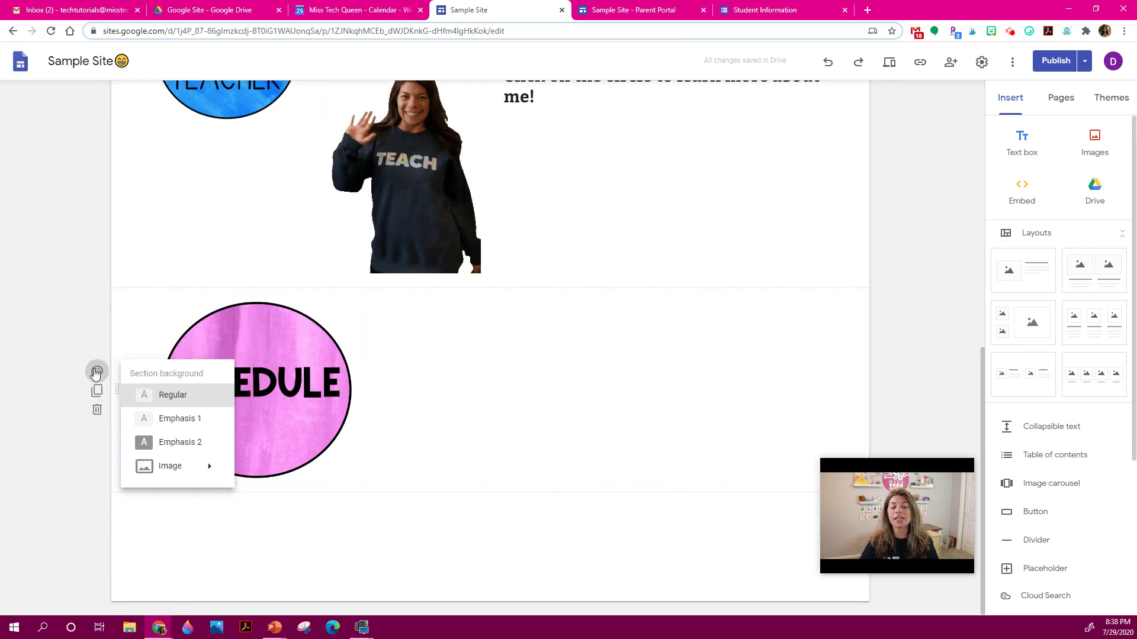
click(176, 418)
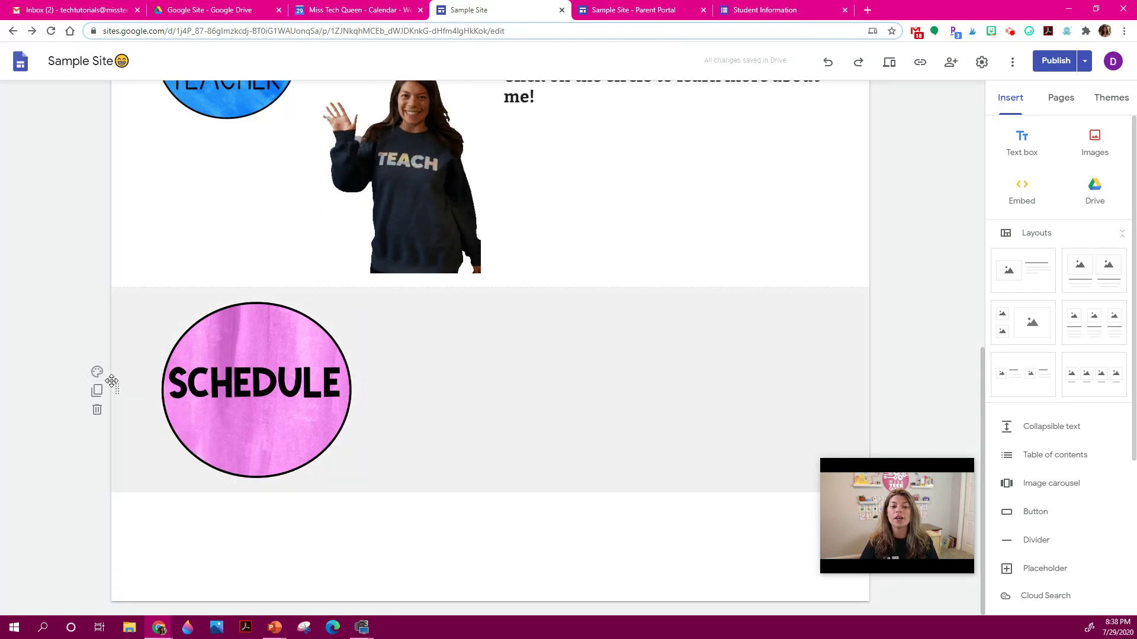
click(98, 373)
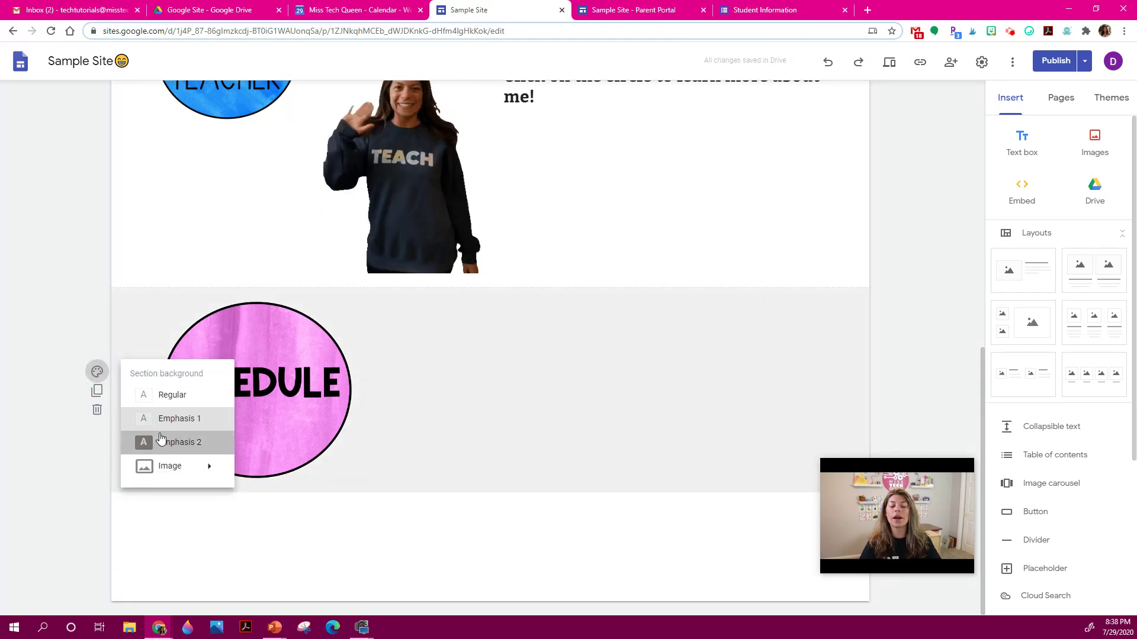
click(159, 440)
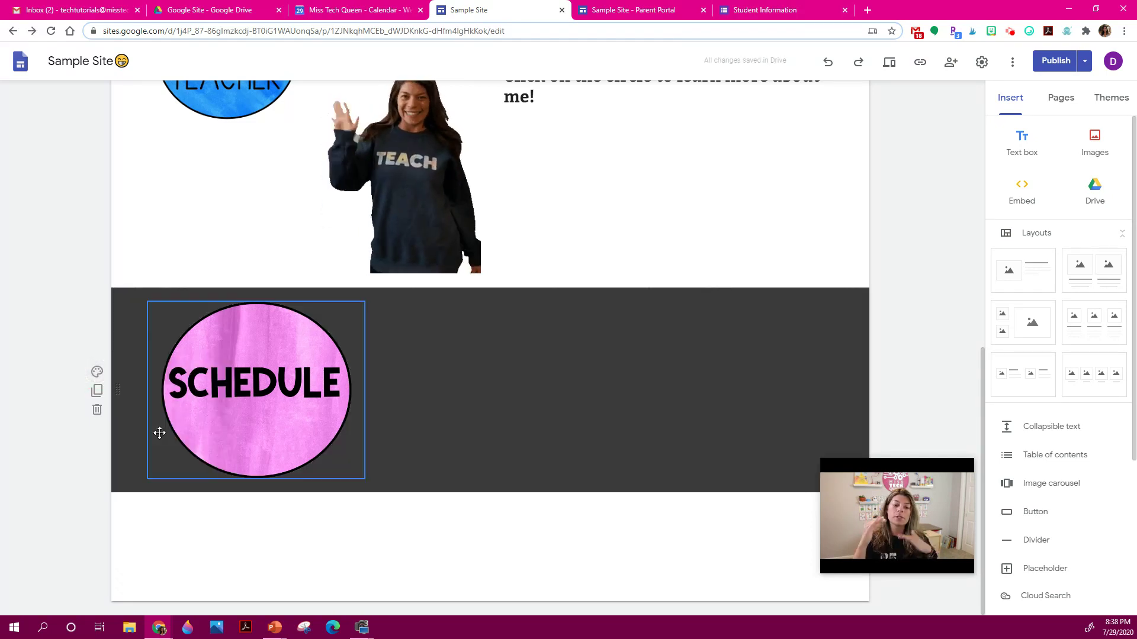
click(98, 373)
mouse_move(172, 469)
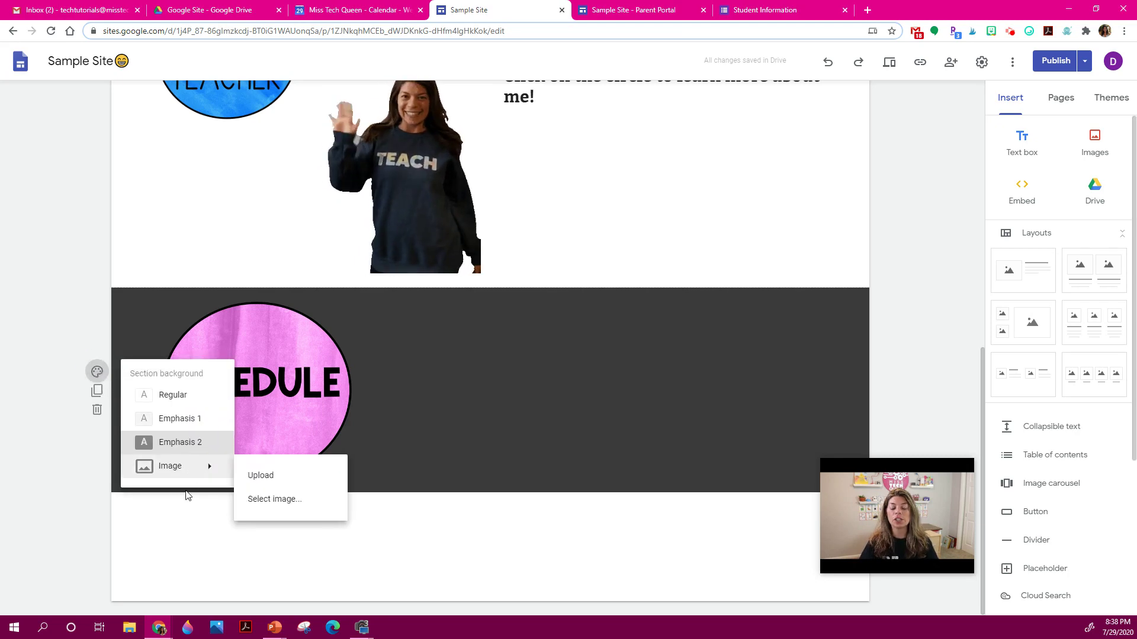
click(175, 533)
scroll(214, 482, up, 4)
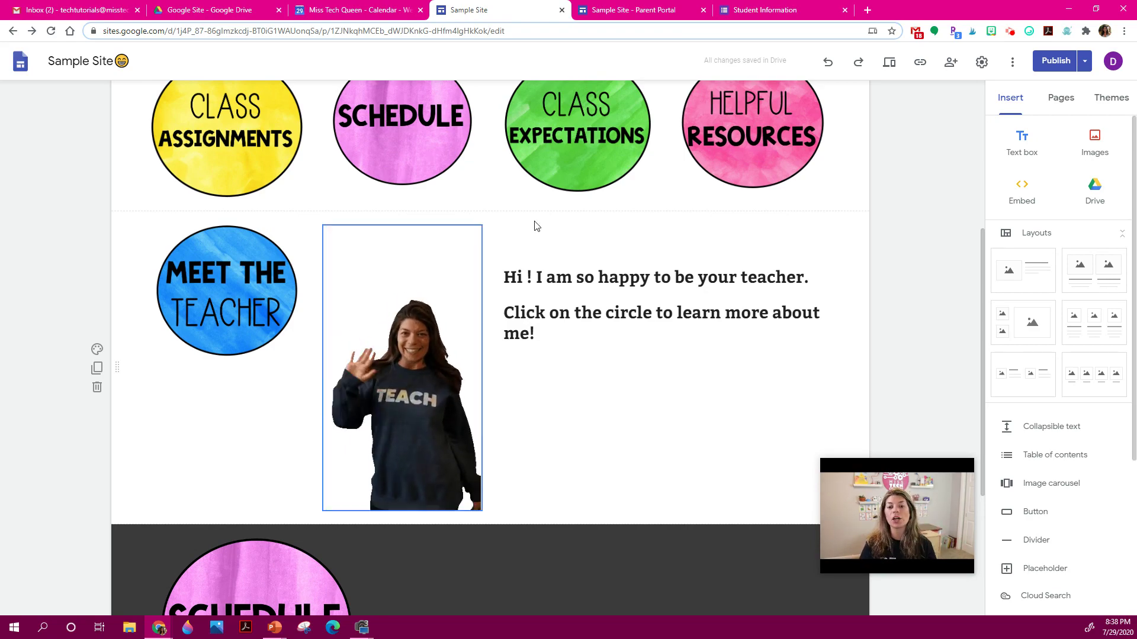
scroll(754, 299, up, 3)
scroll(764, 331, down, 5)
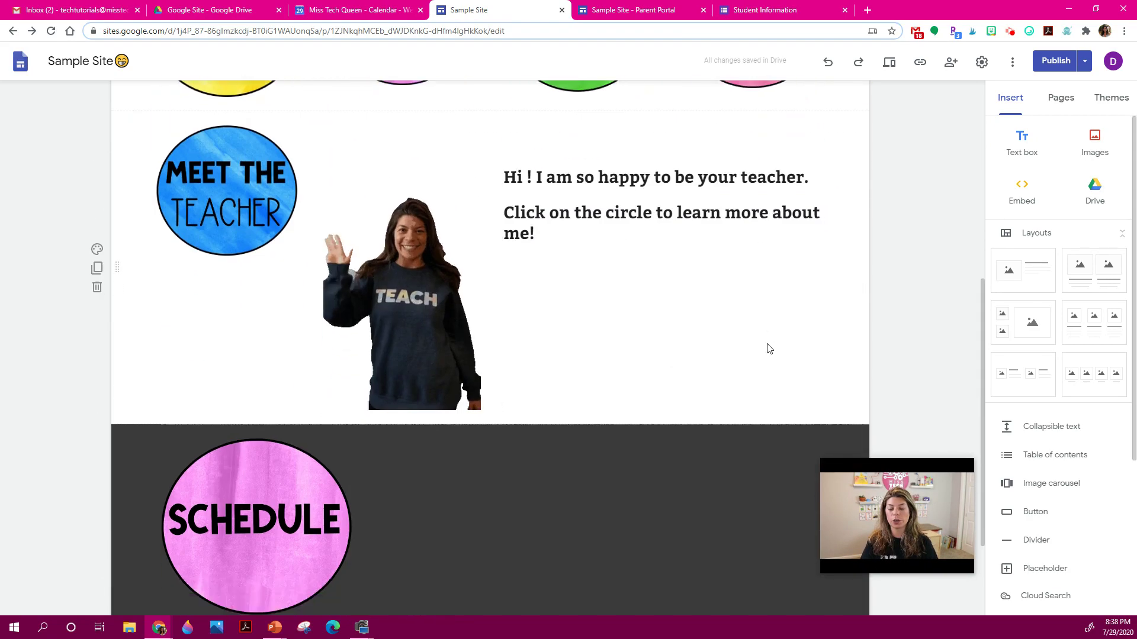
scroll(768, 349, down, 2)
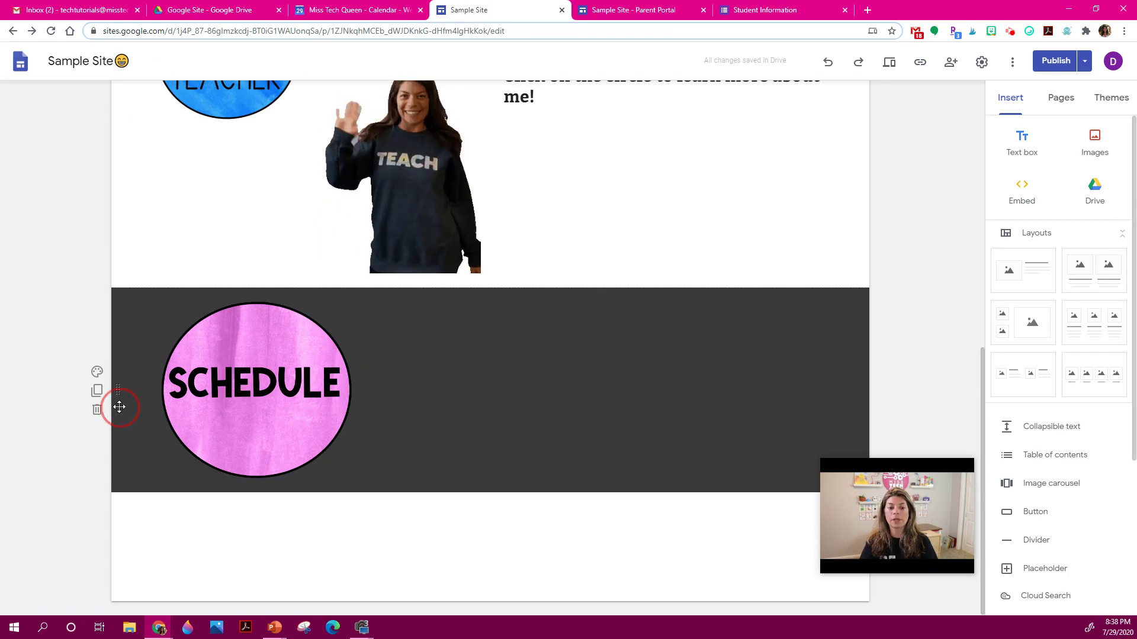
- Insert a 'Sample Website' text box in the dark section and try the Title style
click(521, 332)
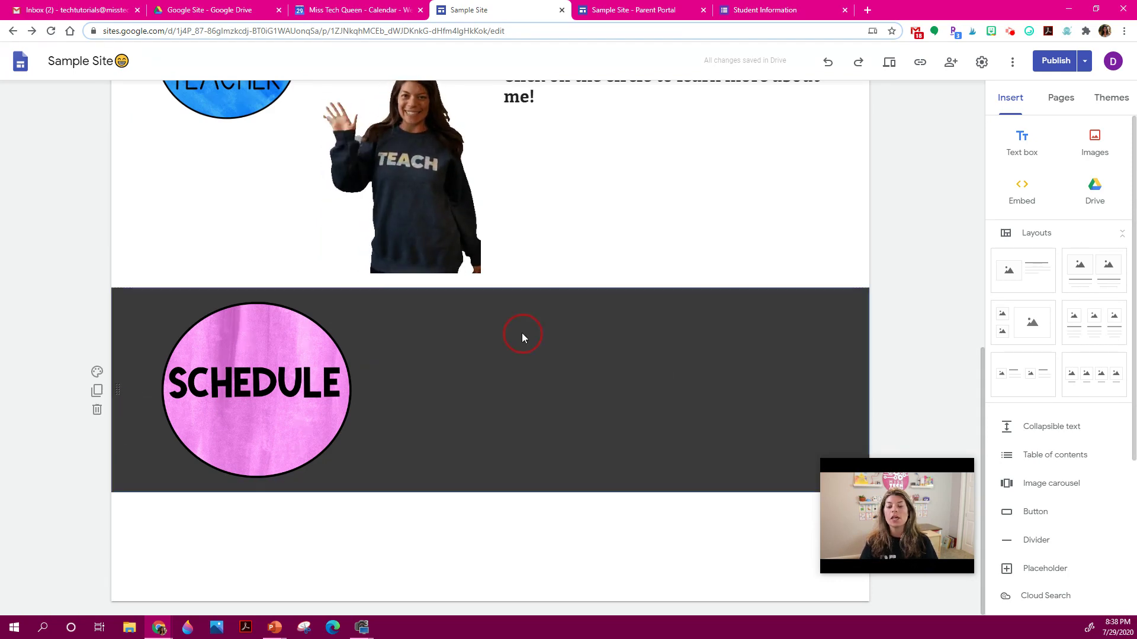
double_click(555, 329)
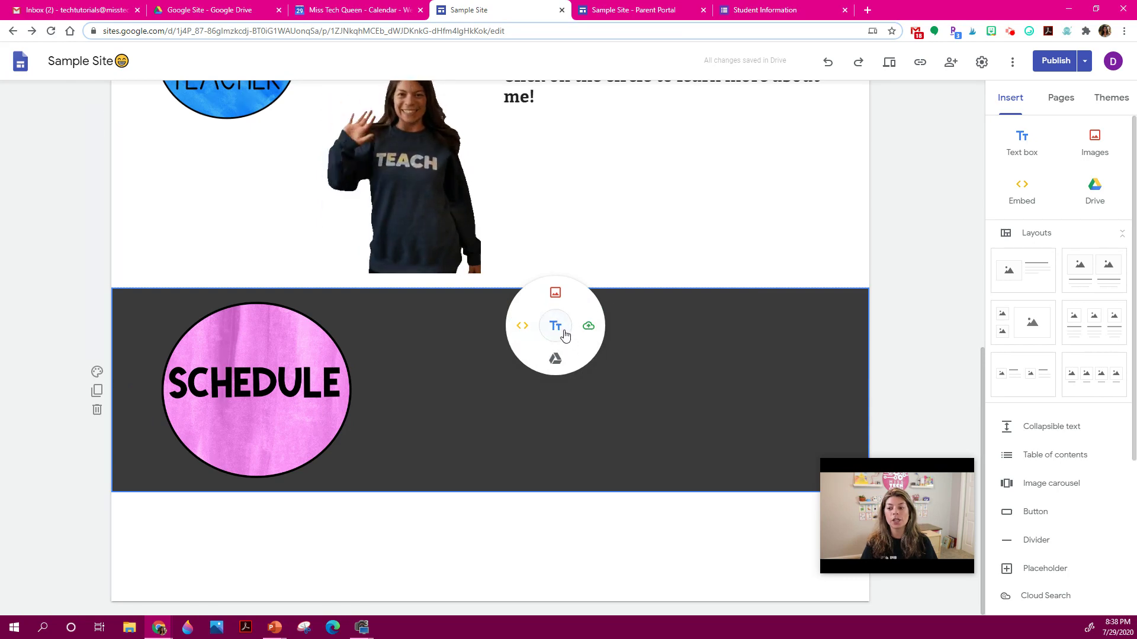
click(558, 330)
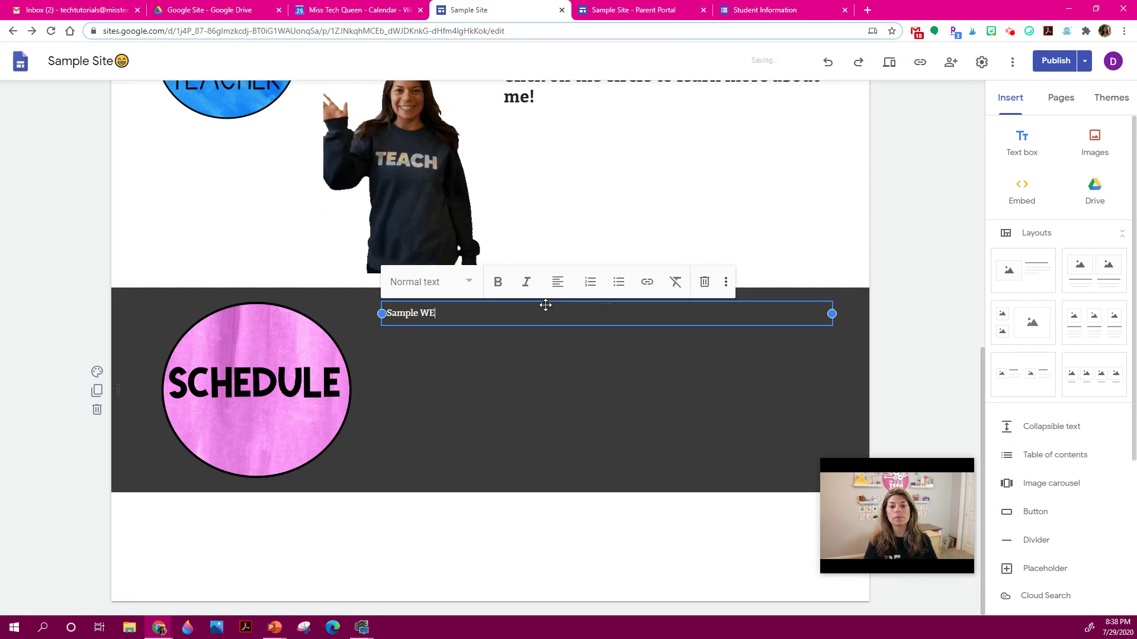
triple_click(418, 317)
click(422, 290)
click(415, 289)
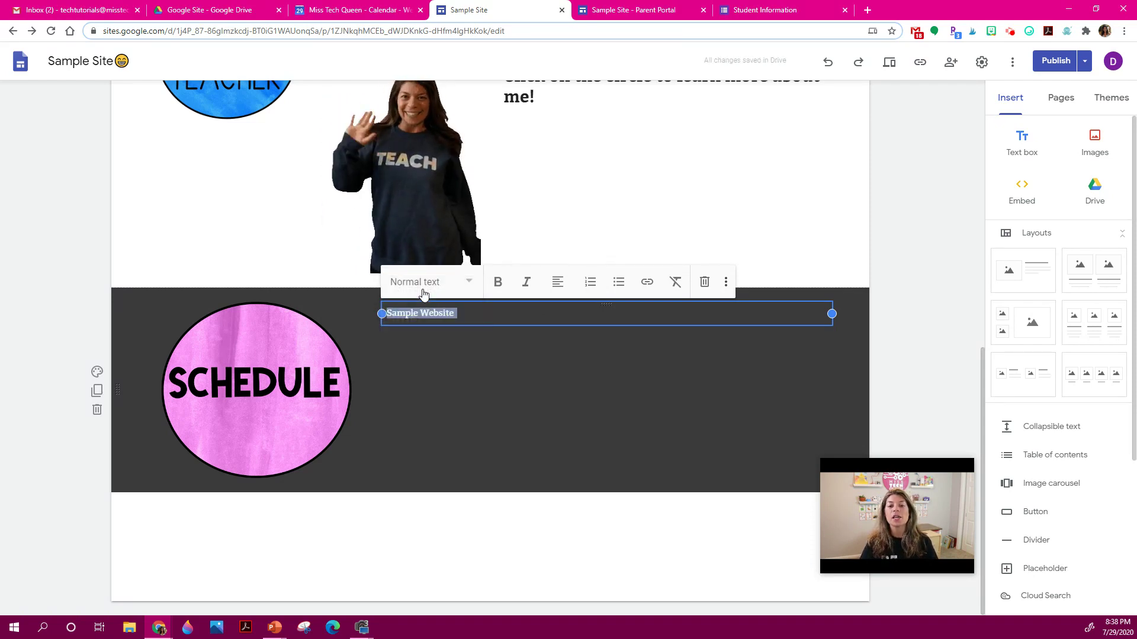
click(423, 290)
click(430, 323)
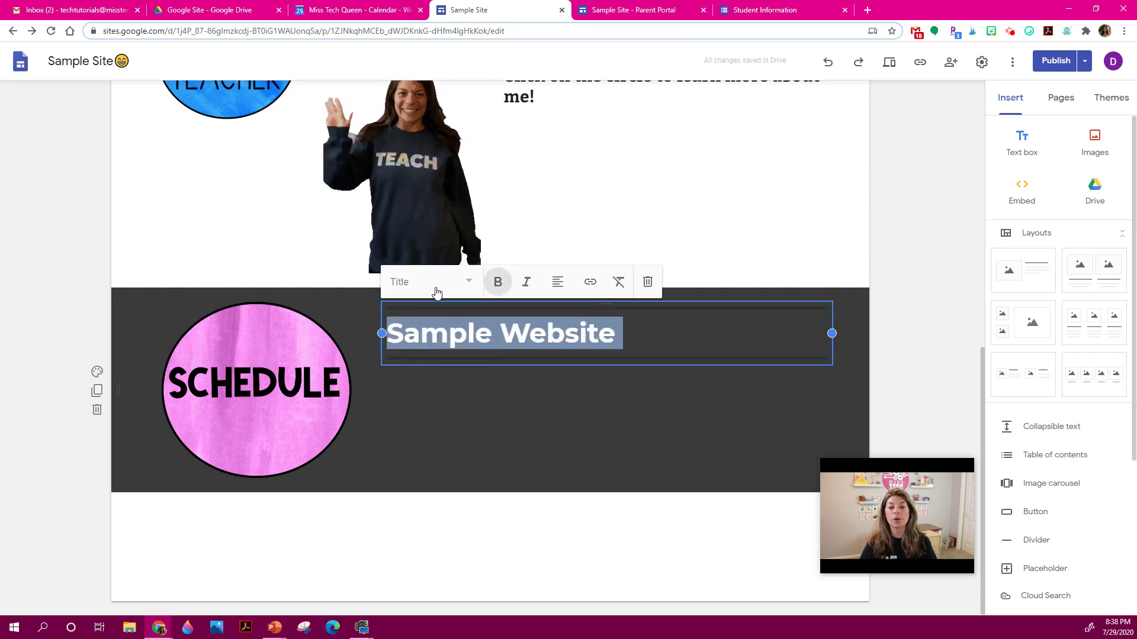
- Restyle the Sample Website text from Heading down to Subheading
click(451, 367)
drag(388, 333, 622, 333)
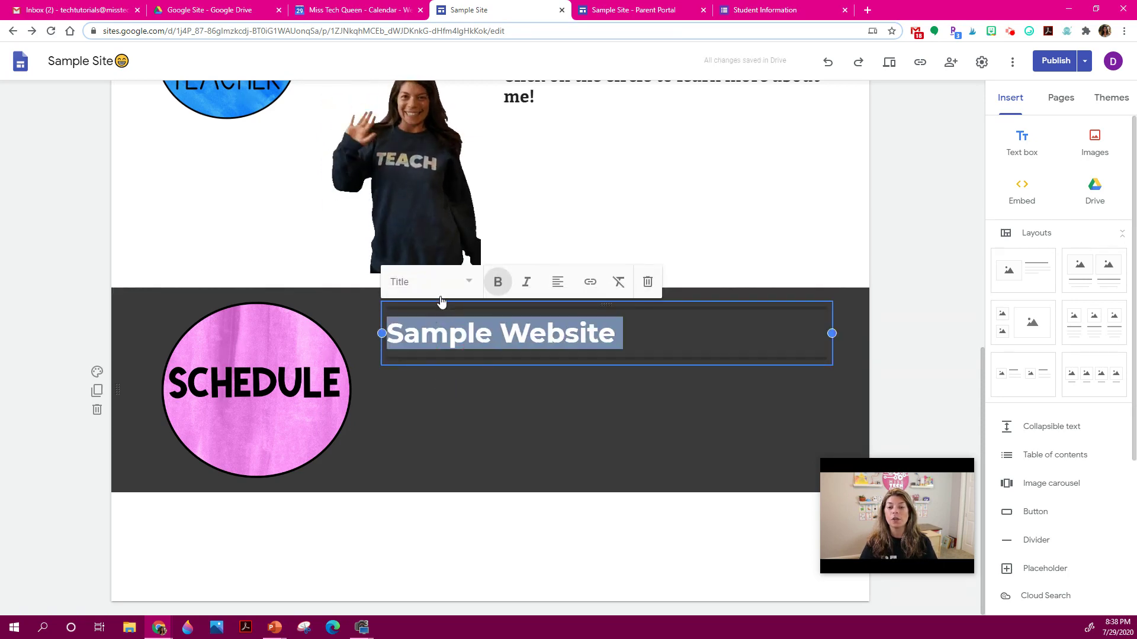
click(421, 282)
click(436, 354)
click(445, 290)
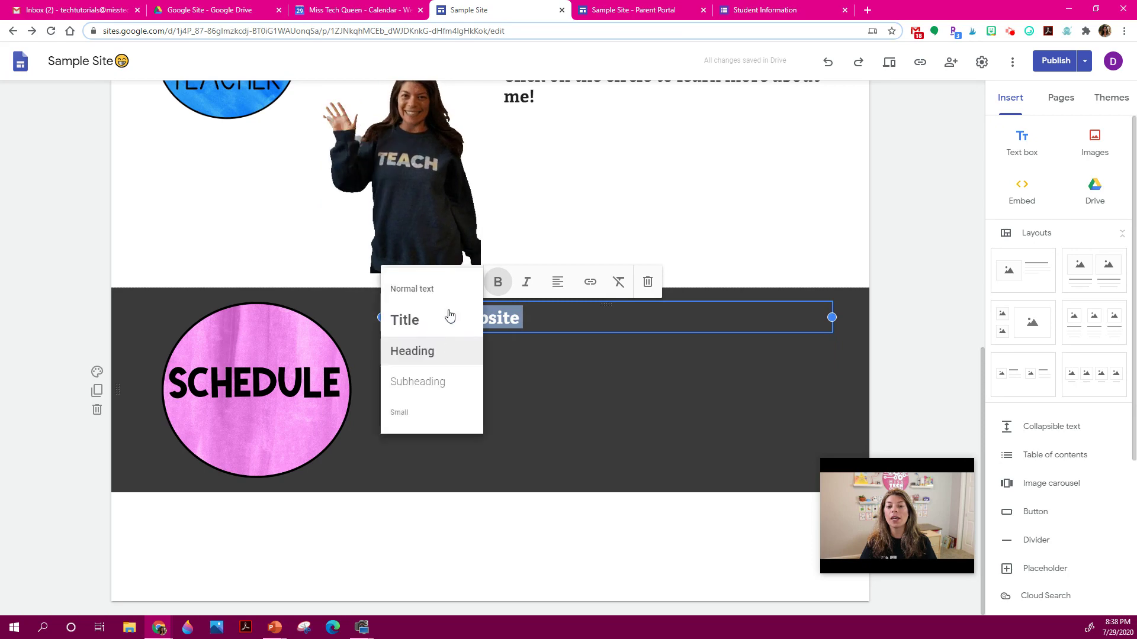
click(446, 387)
click(456, 369)
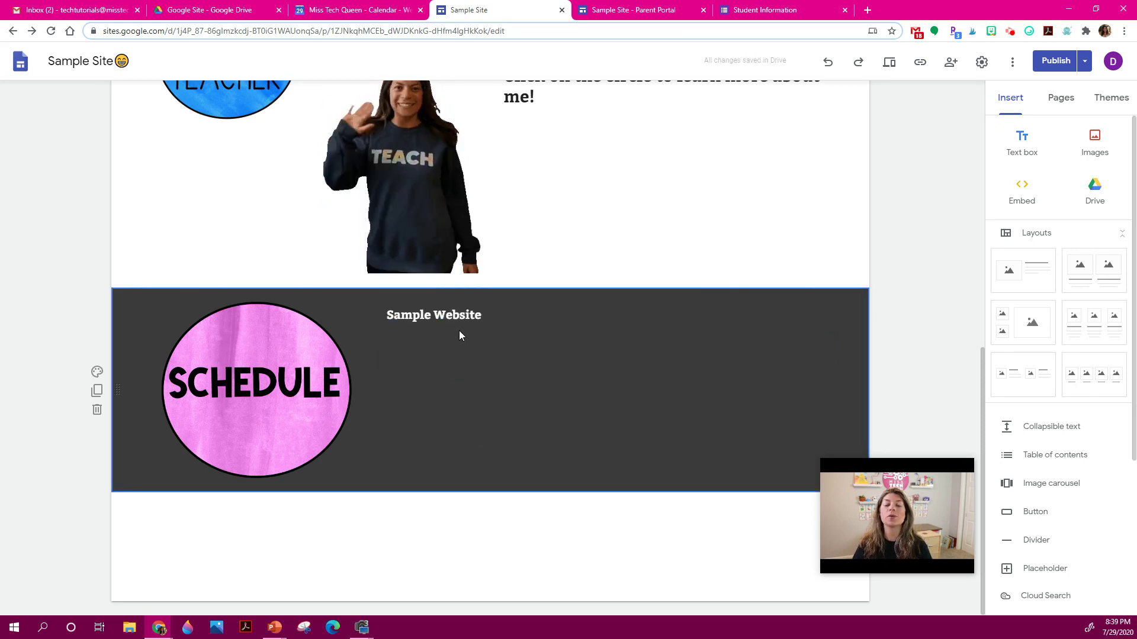
- Center-align the Sample Website text box
click(461, 309)
click(553, 284)
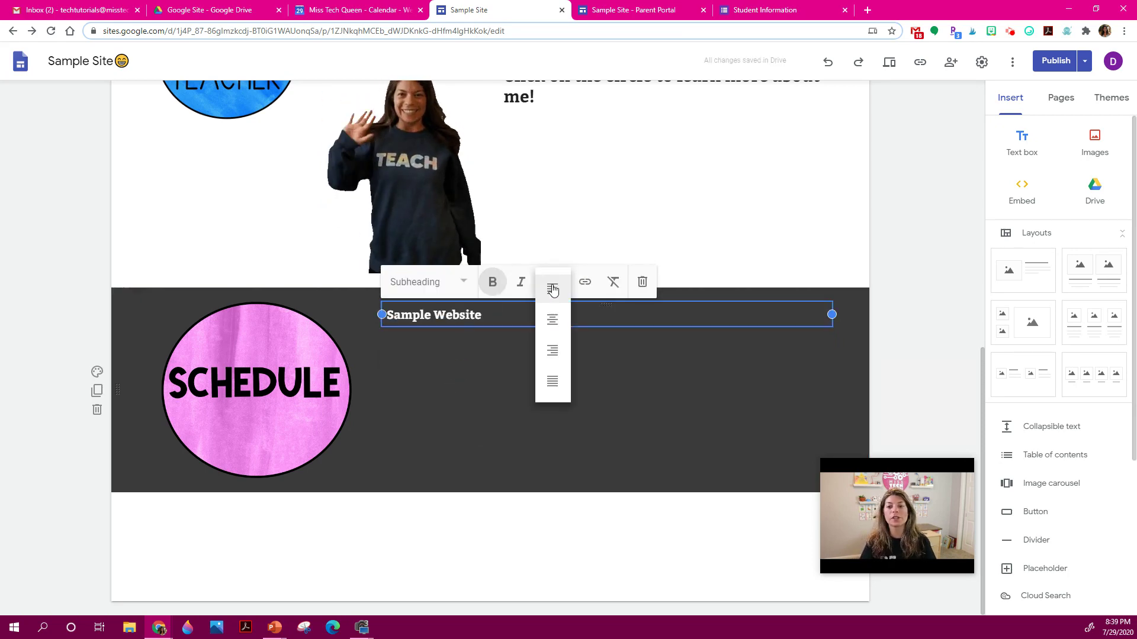
click(553, 327)
click(851, 271)
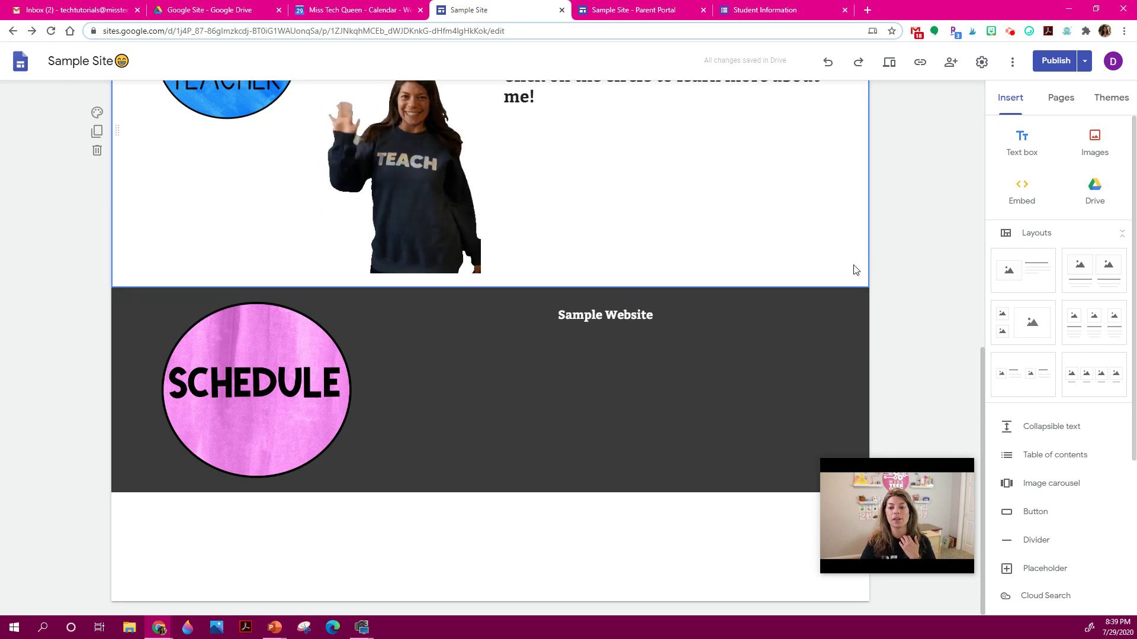
scroll(831, 271, up, 9)
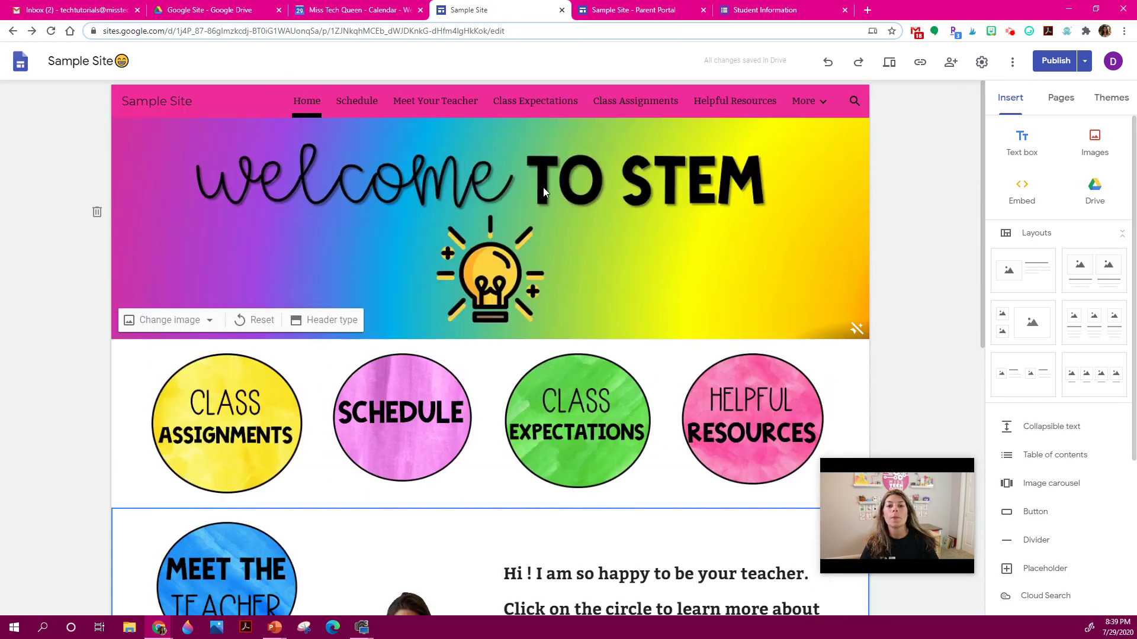
- Review the Schedule page's pink header and embedded class calendar, then move to Meet Your Teacher
click(363, 104)
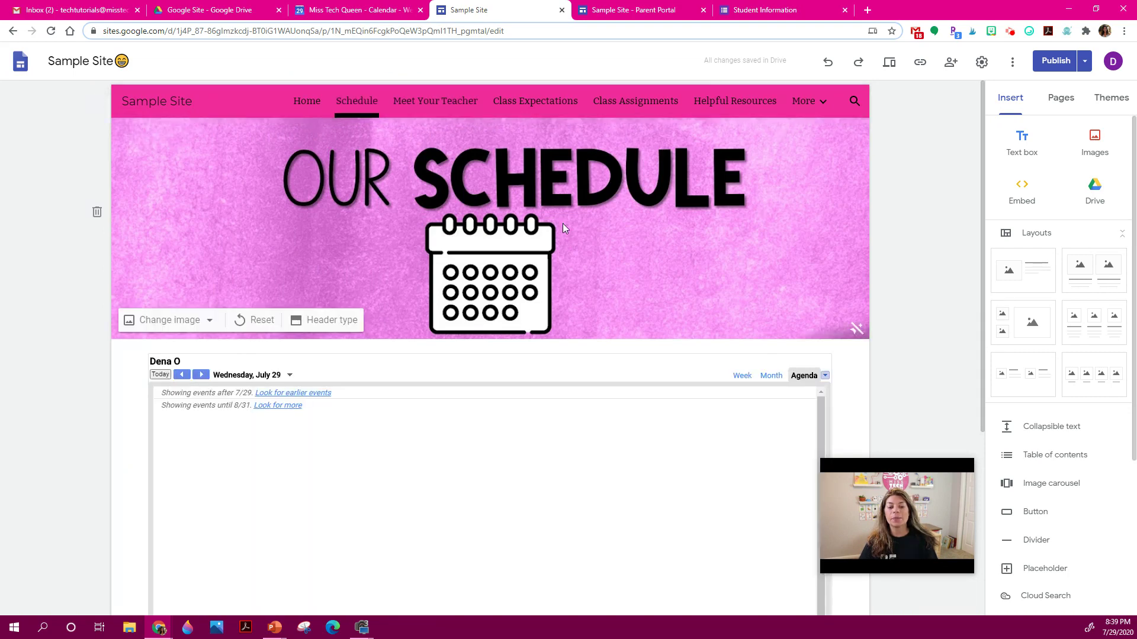
scroll(581, 353, down, 2)
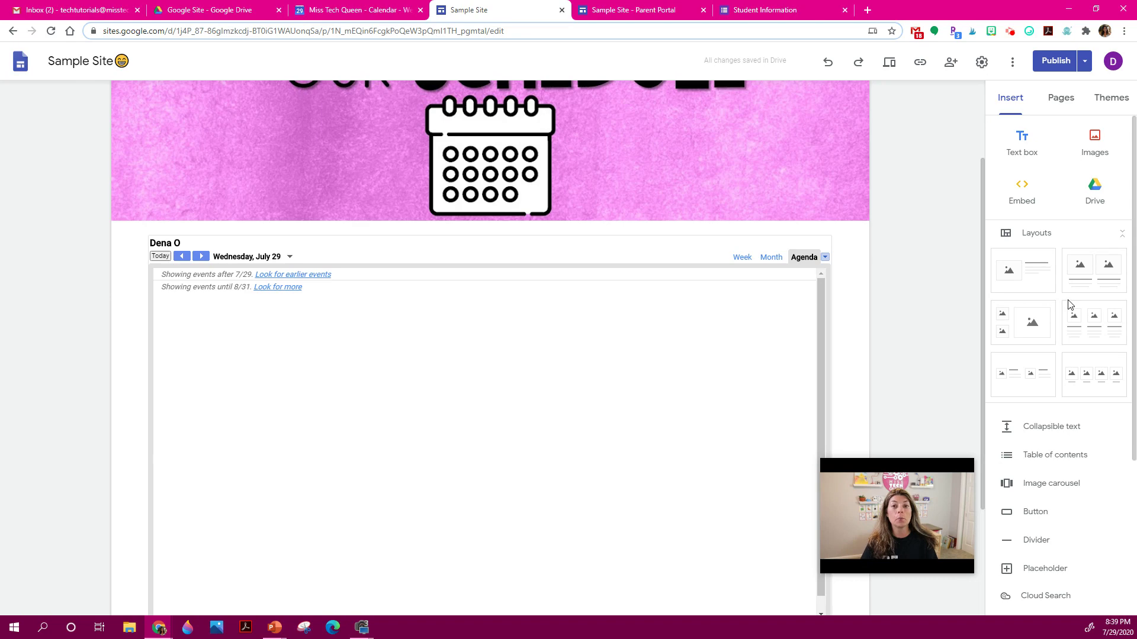
scroll(1071, 305, down, 2)
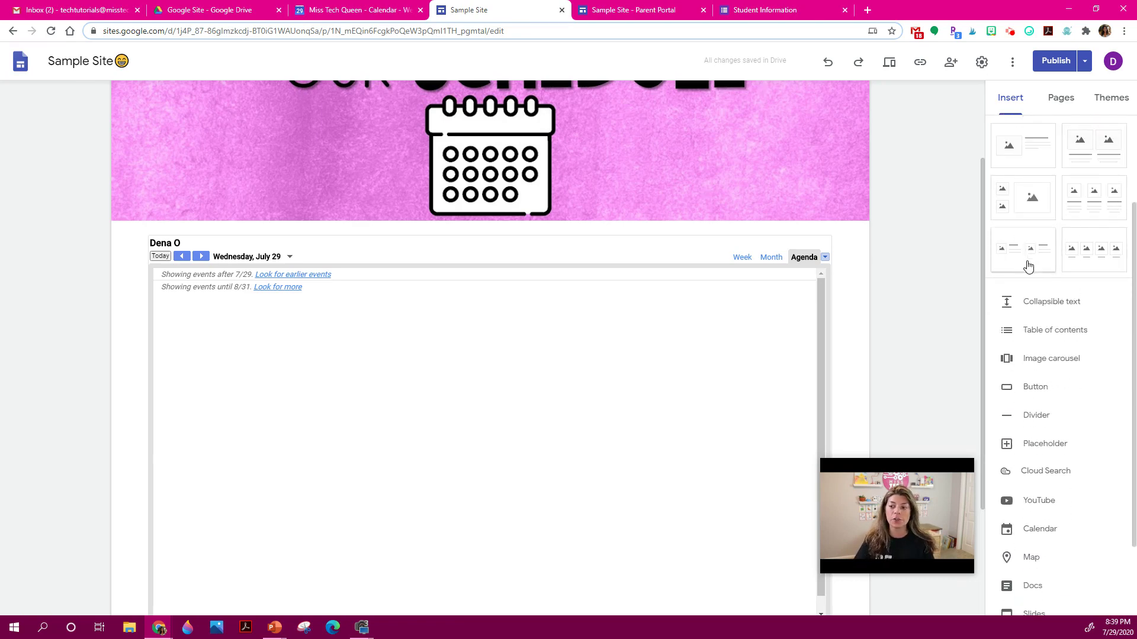
scroll(1029, 264, down, 2)
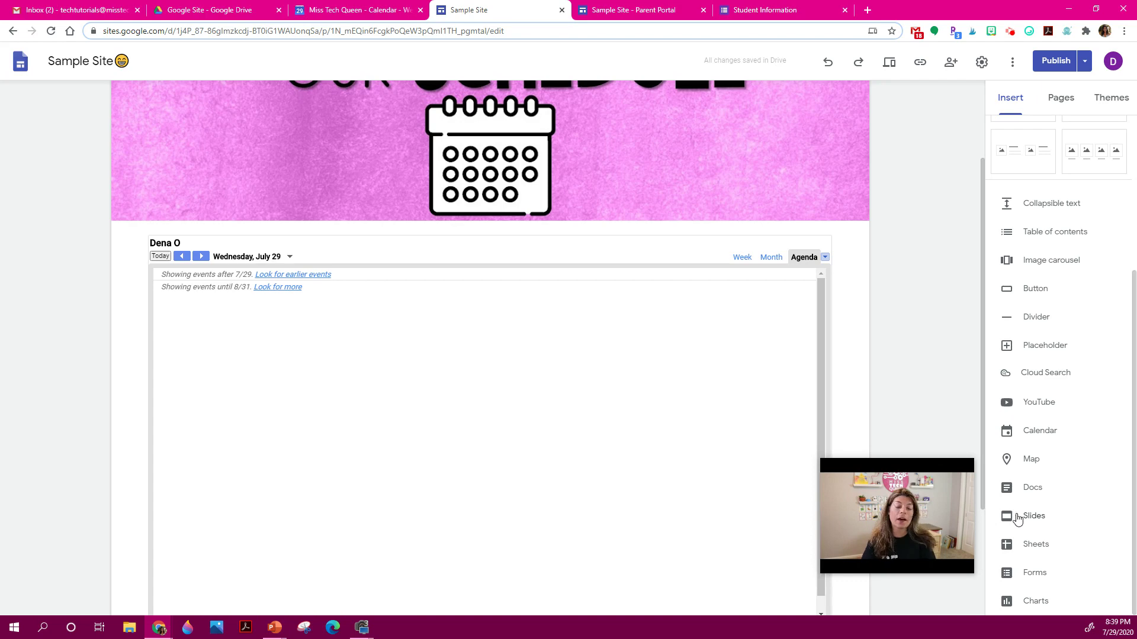
scroll(820, 373, down, 3)
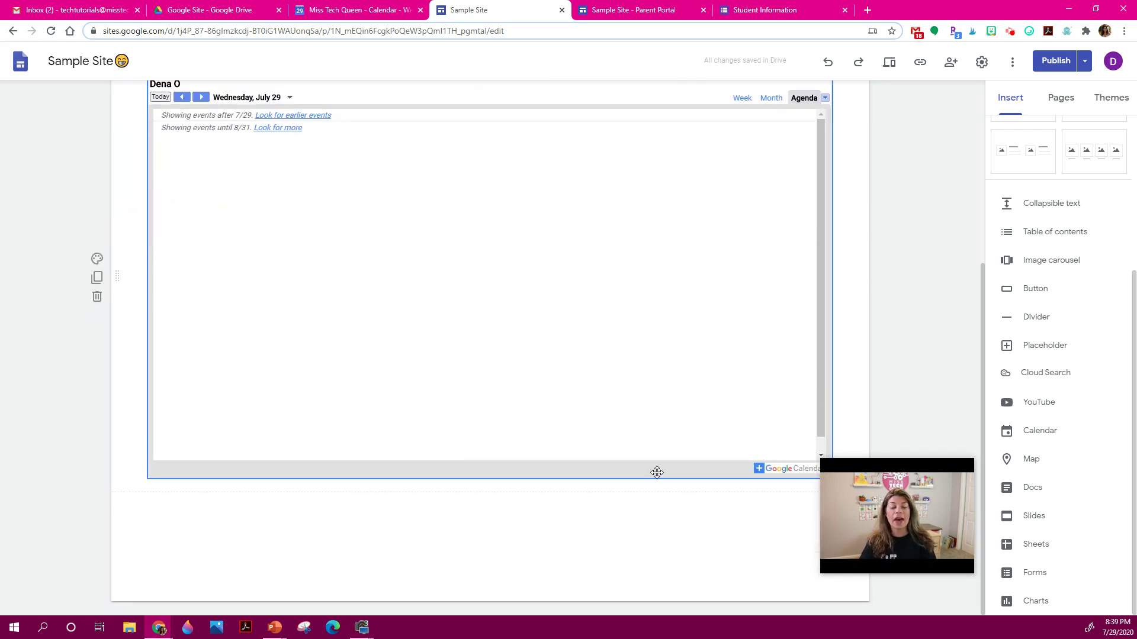
scroll(653, 463, up, 5)
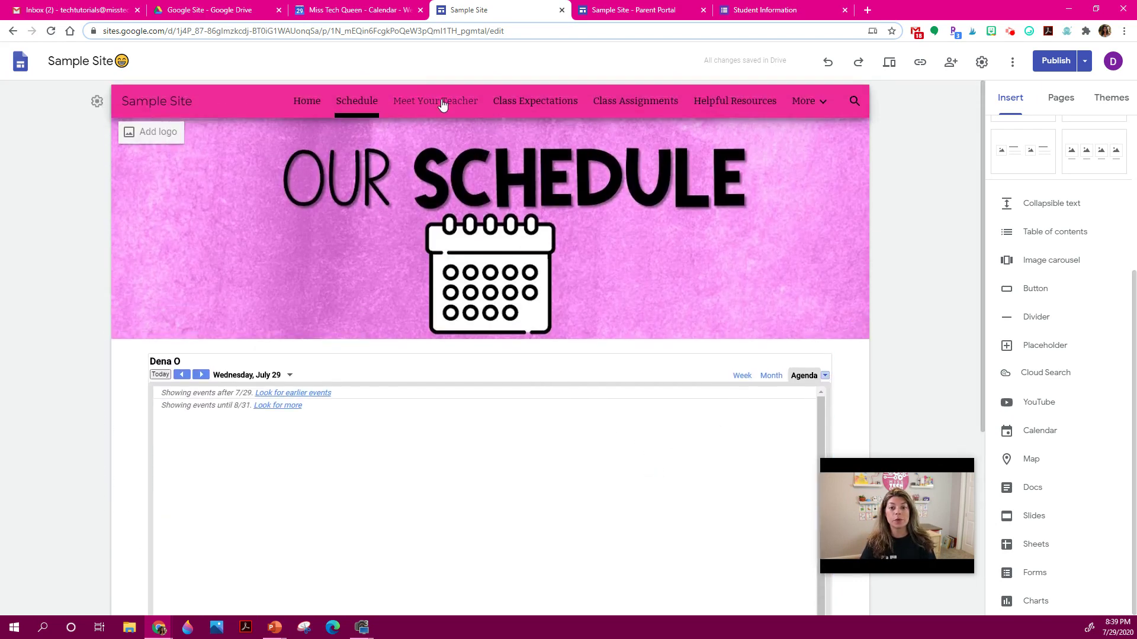
click(442, 102)
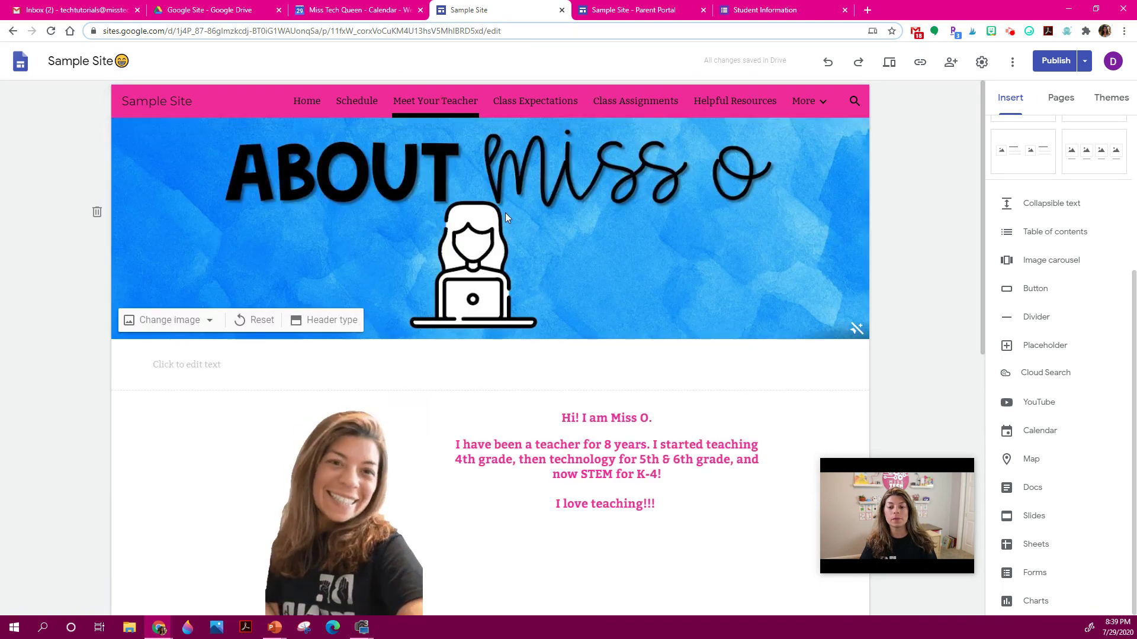
scroll(504, 216, down, 4)
scroll(516, 252, down, 4)
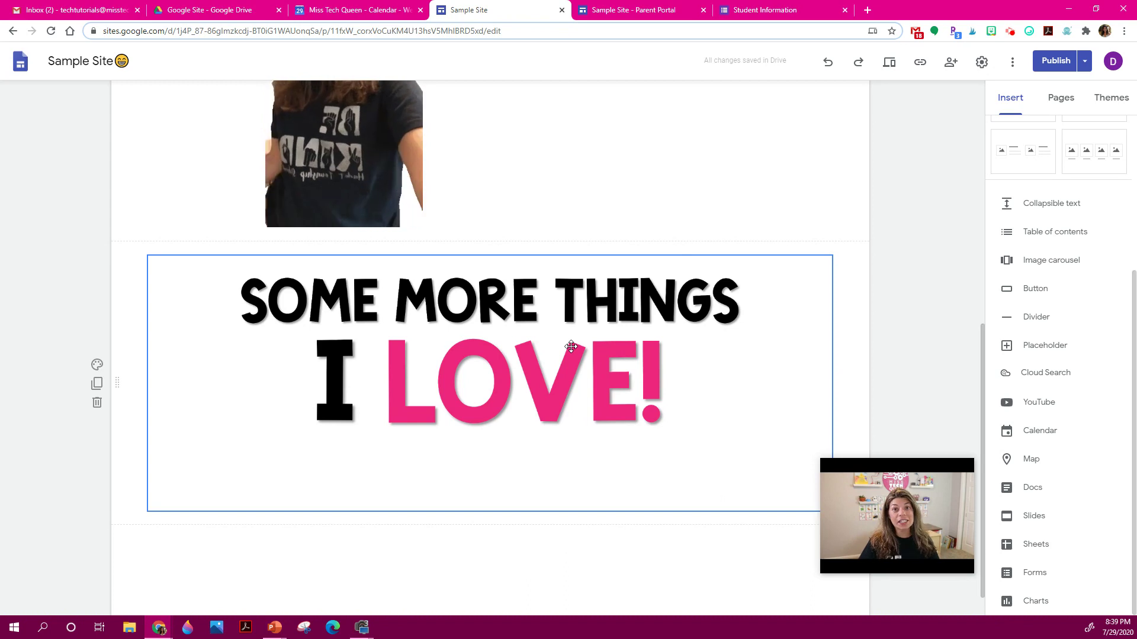
scroll(379, 438, down, 2)
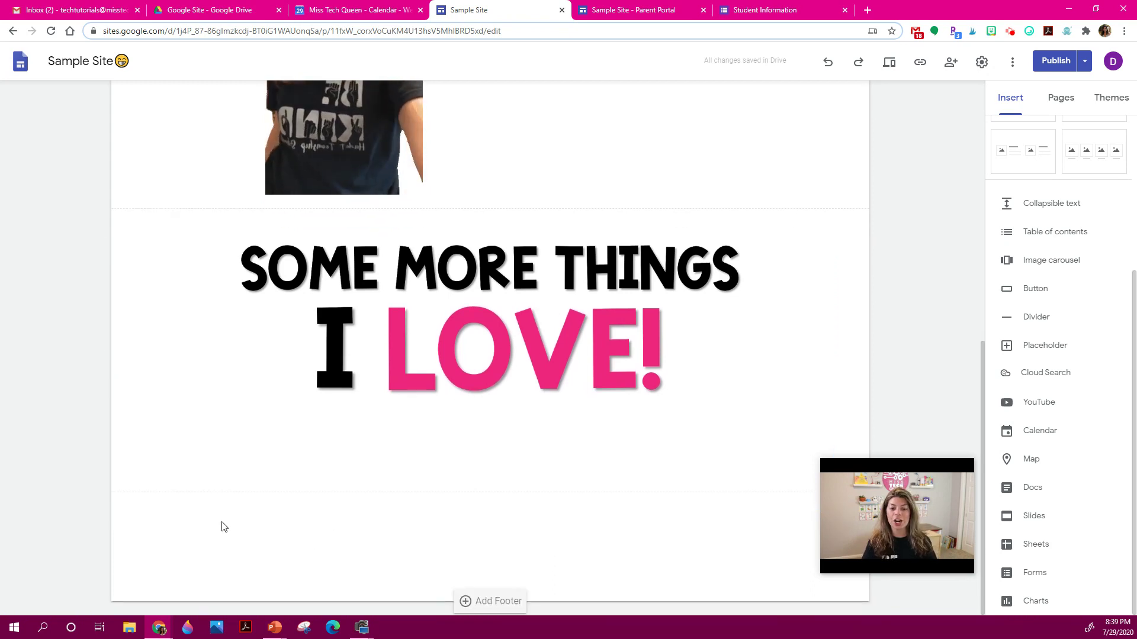
- In the empty section, search Google Images for 'beach'
double_click(225, 521)
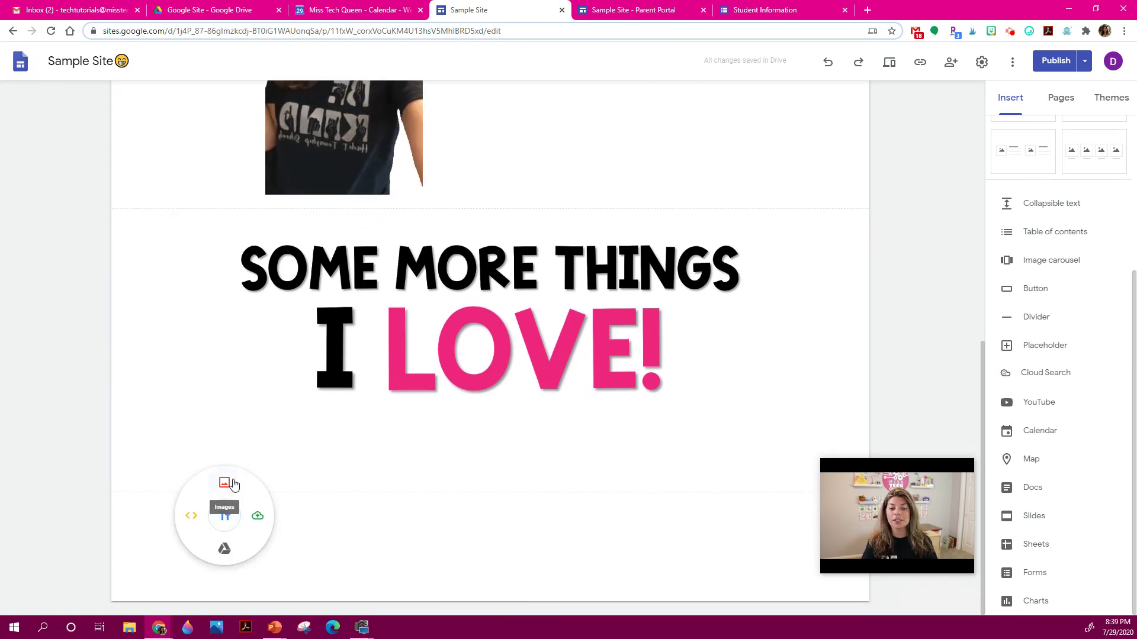
click(233, 484)
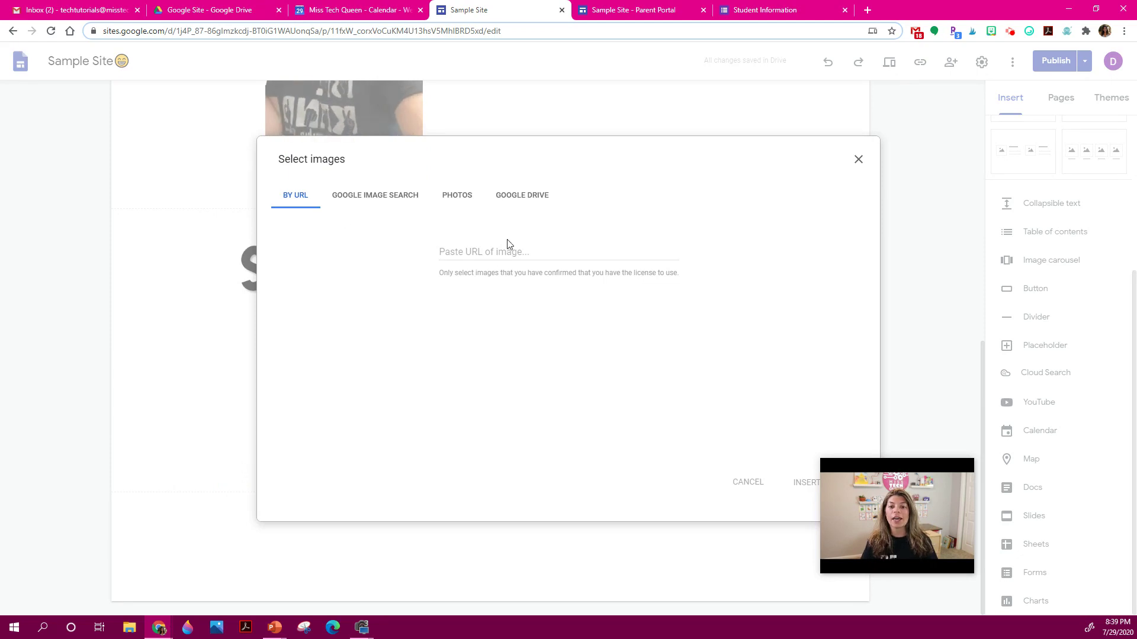
click(402, 202)
click(472, 162)
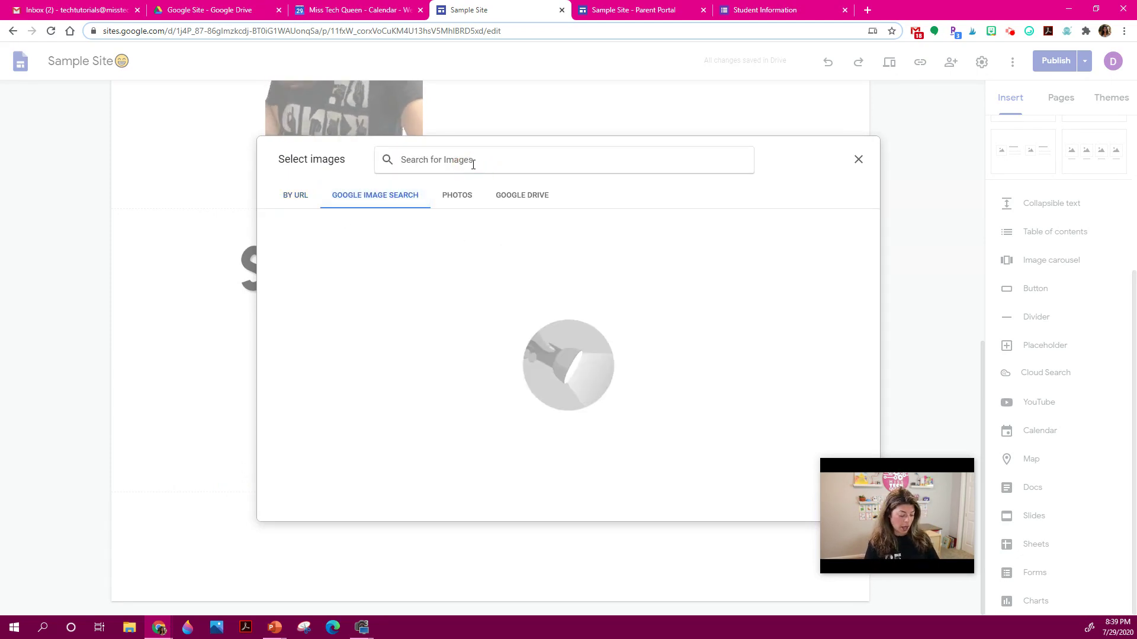
text(beach)
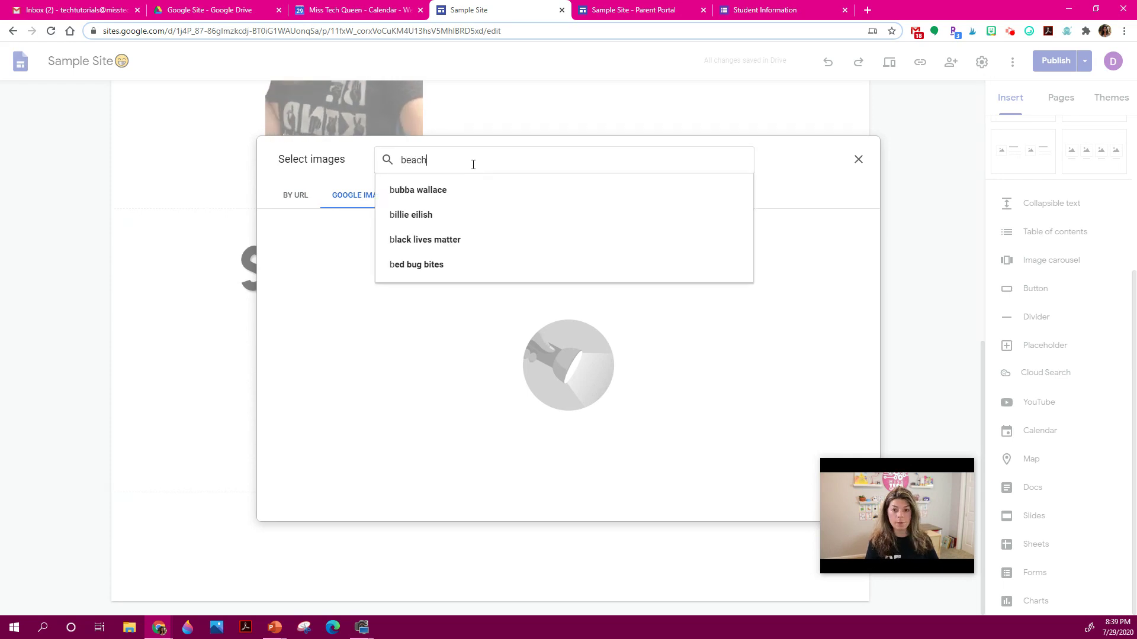
key(Return)
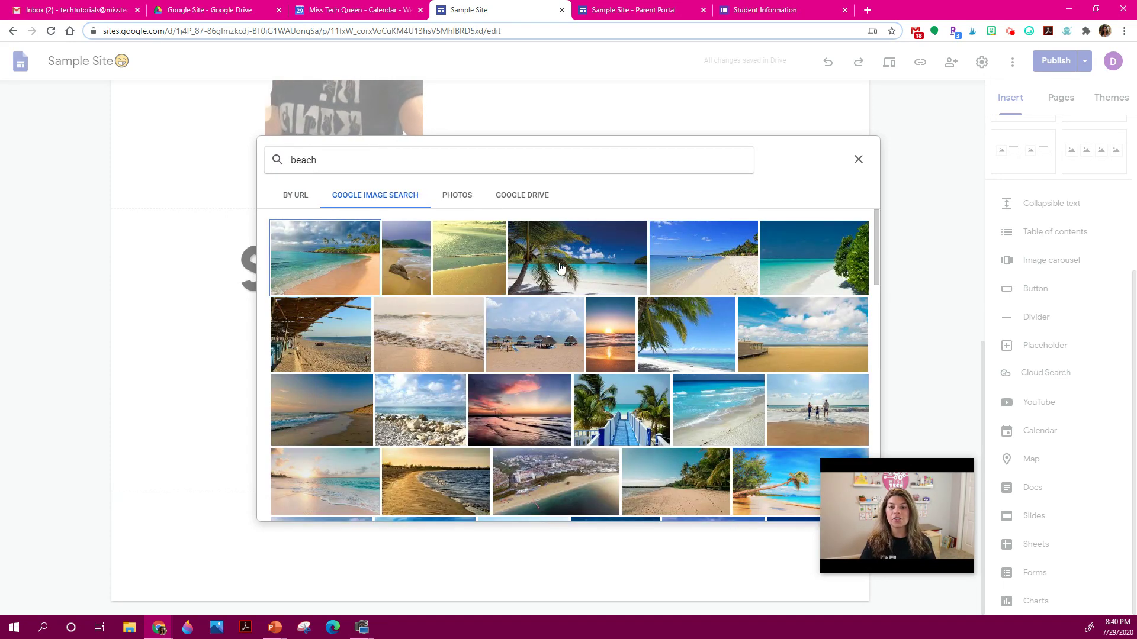
- Insert the palm-tree beach photo and enlarge it by dragging its corner
click(579, 264)
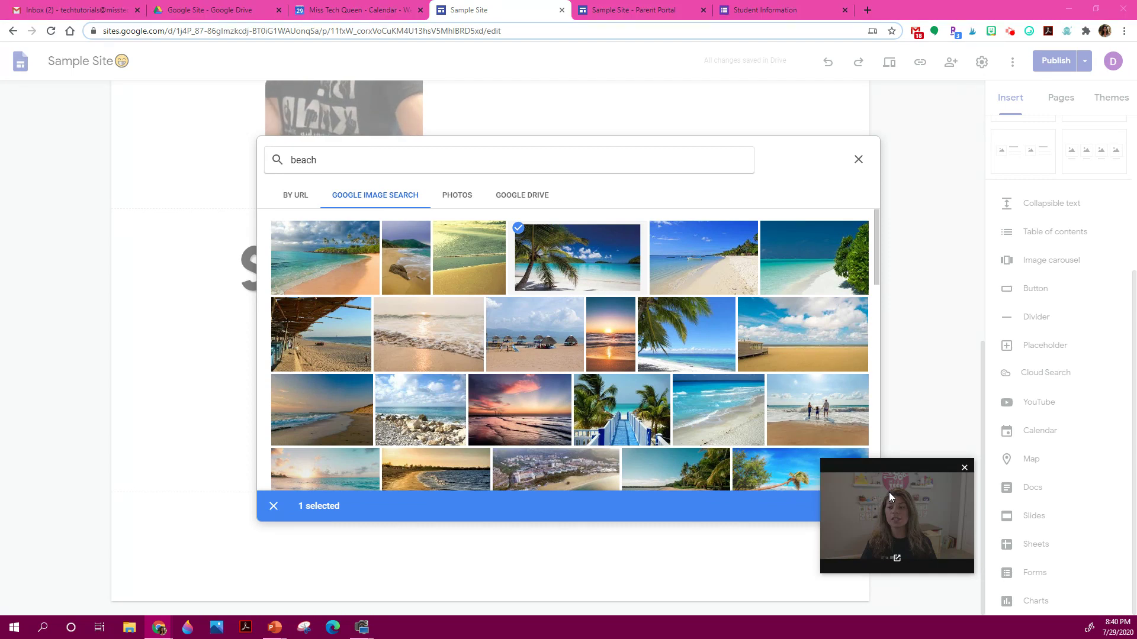
click(857, 507)
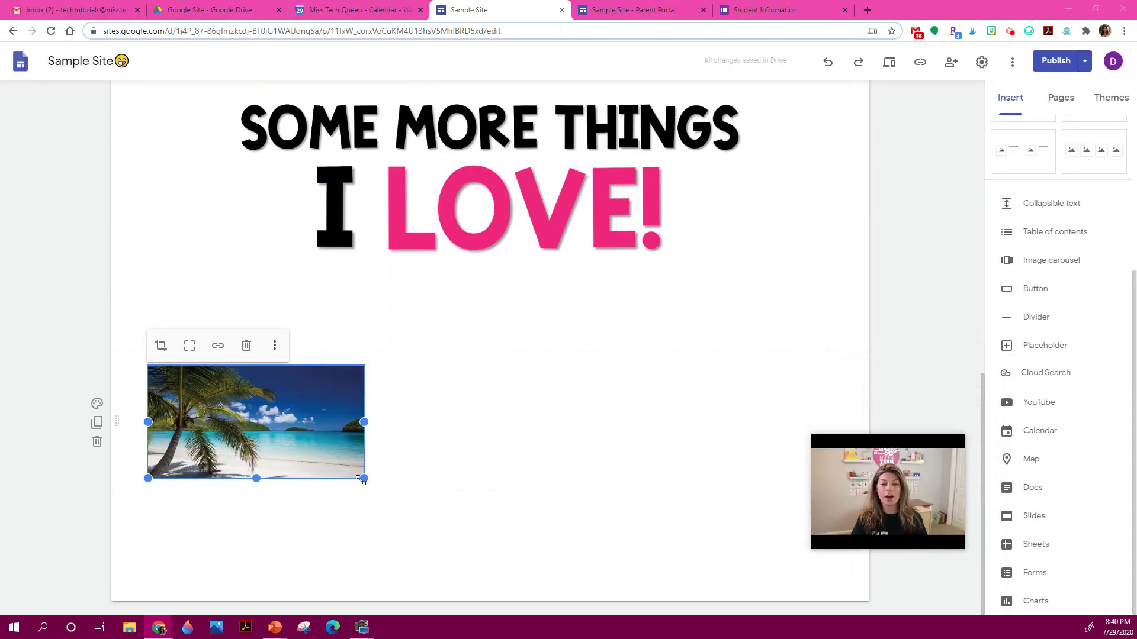
drag(363, 480, 423, 513)
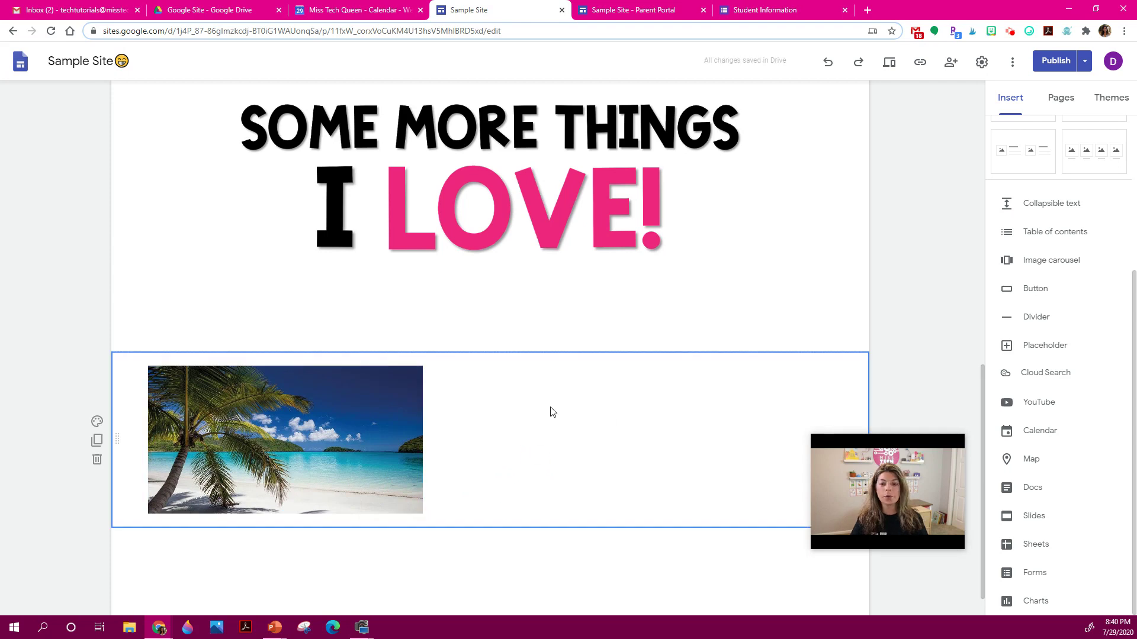
scroll(595, 413, down, 1)
double_click(586, 376)
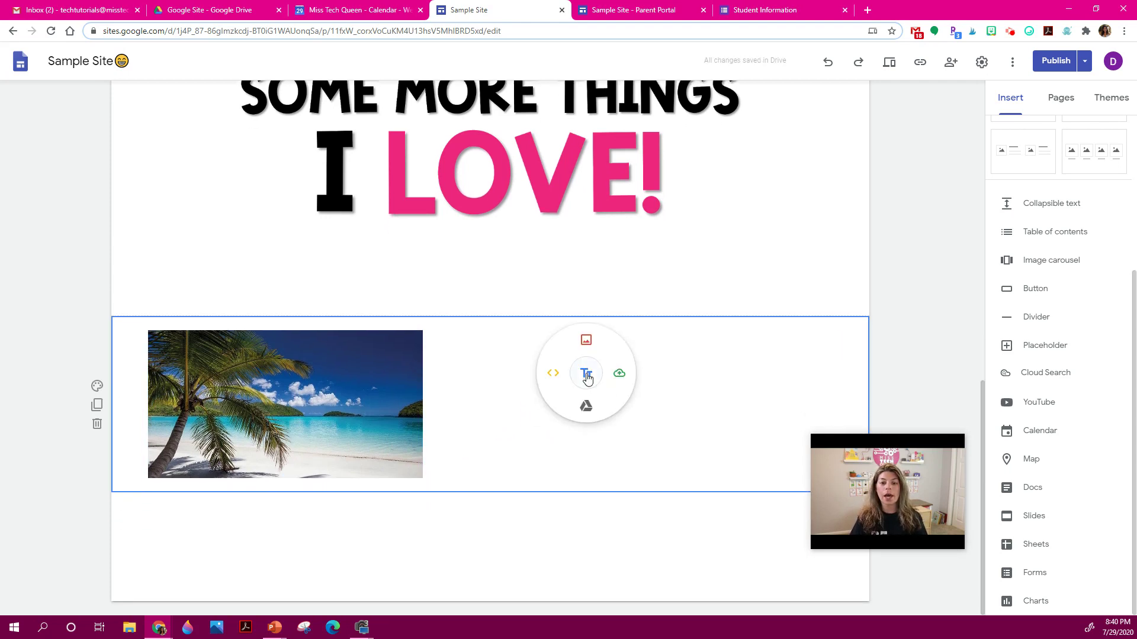
- Search Google Images for 'ice cream' and insert the pink cone picture
click(586, 344)
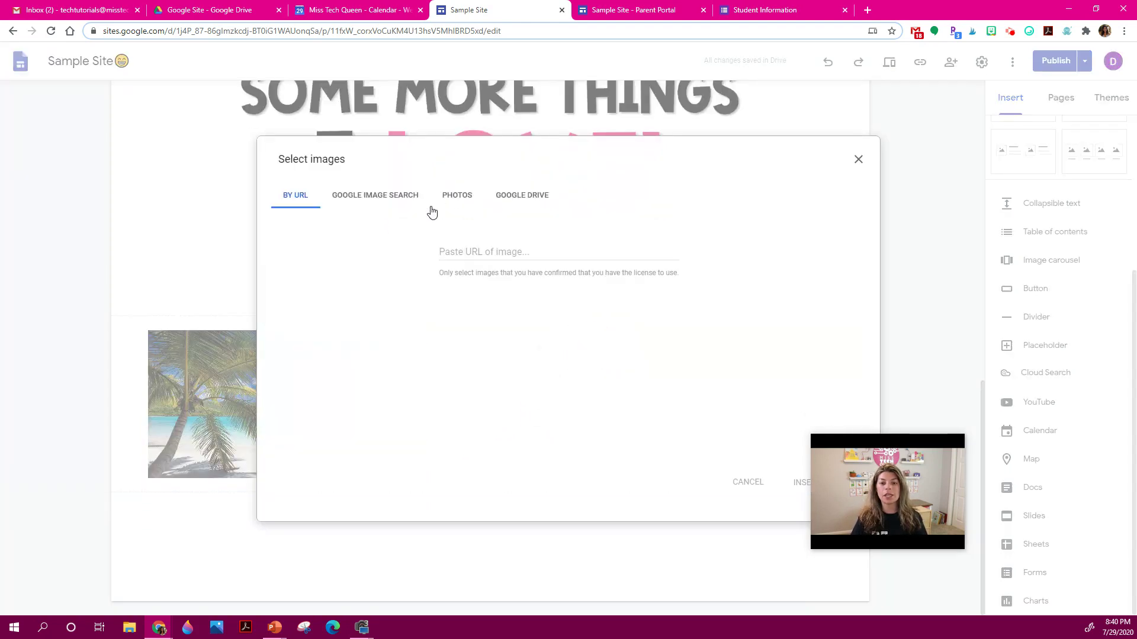
click(380, 192)
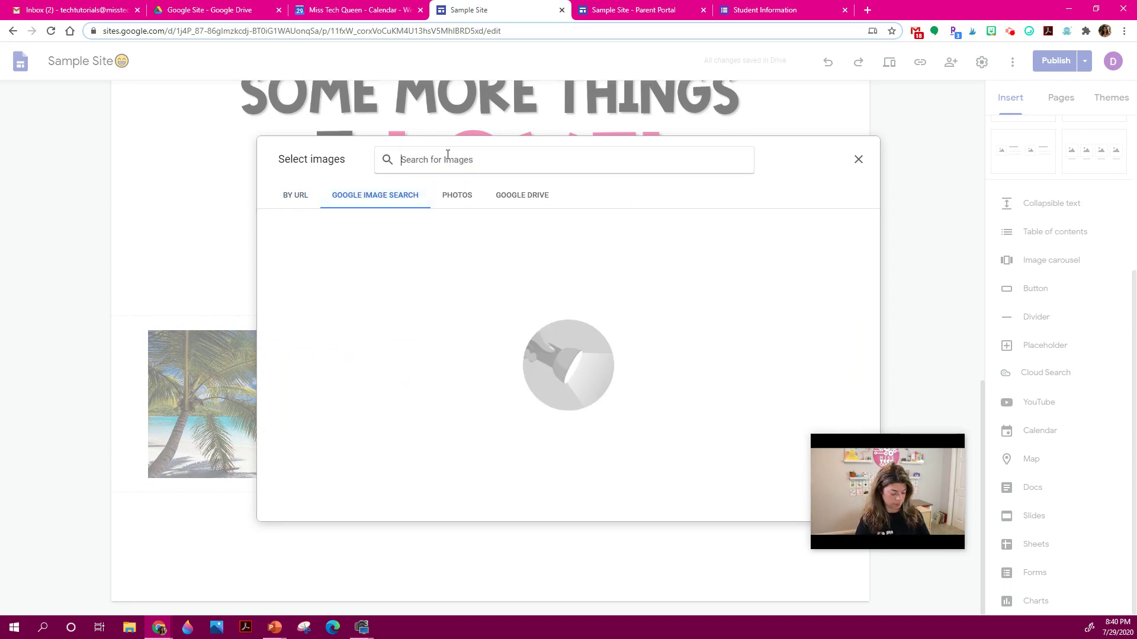
text(ice cream)
key(Return)
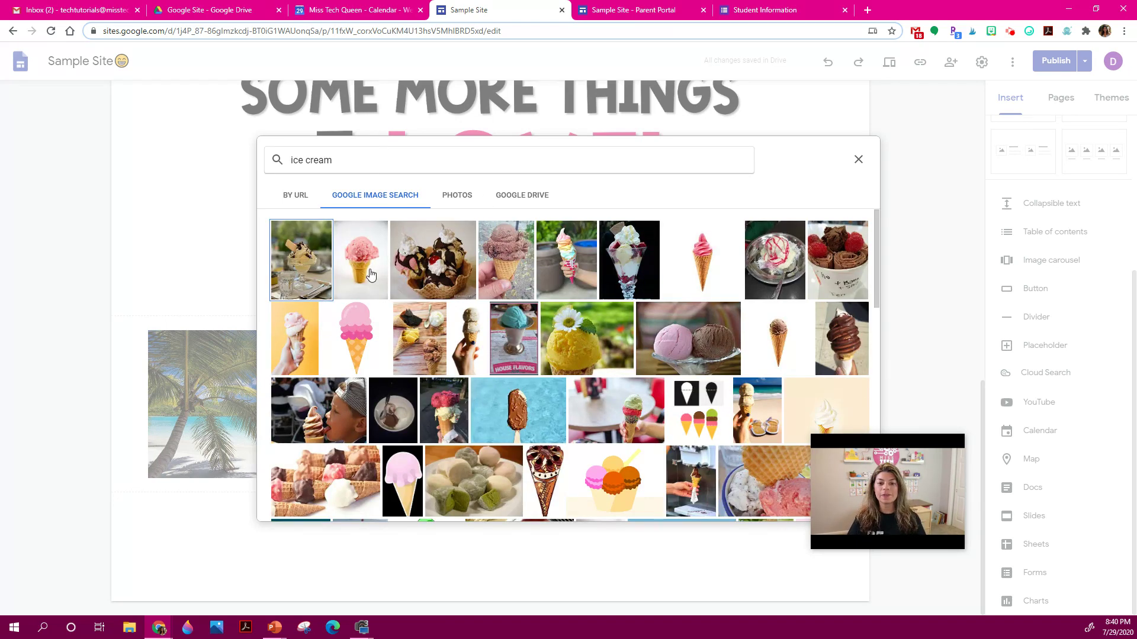
click(710, 272)
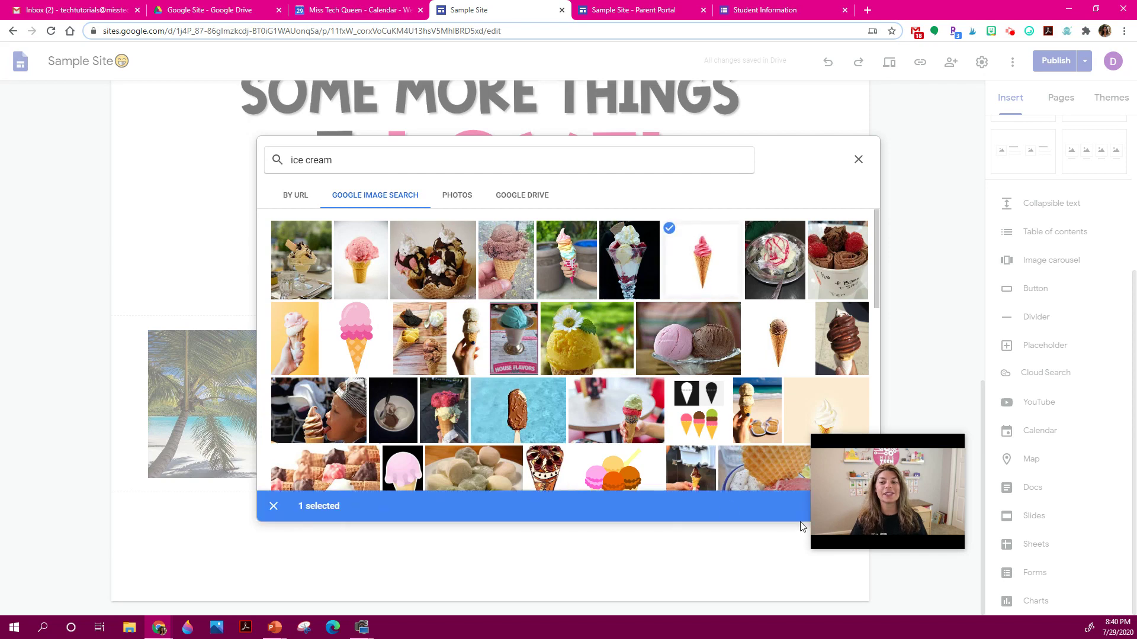
click(847, 506)
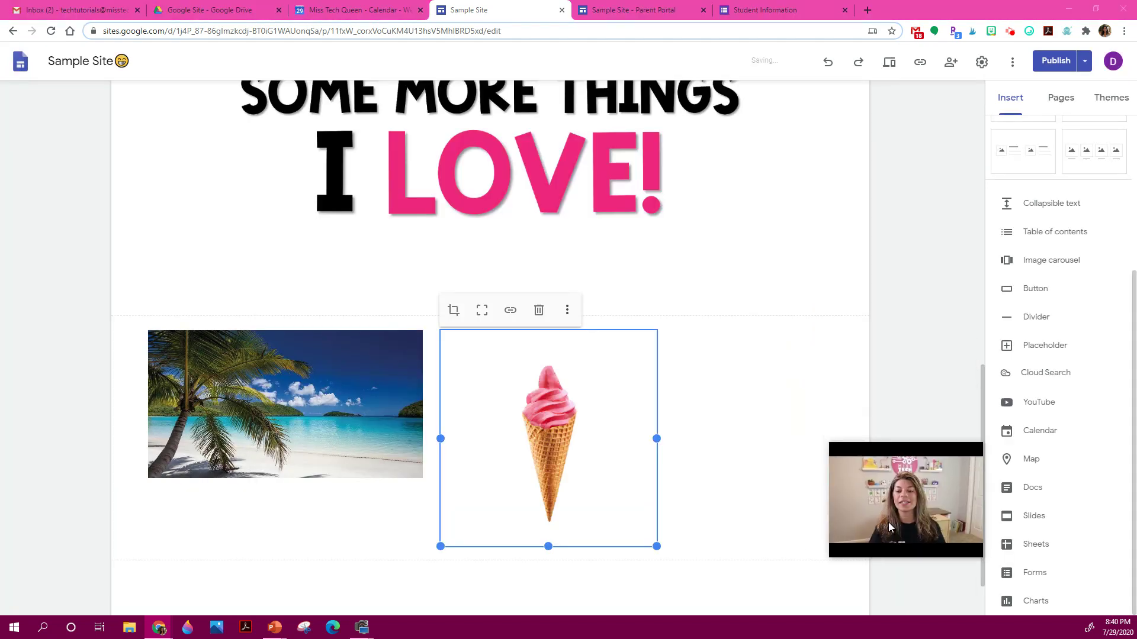
- Try repositioning the ice cream picture in its section, then go to Class Expectations
click(815, 251)
click(850, 261)
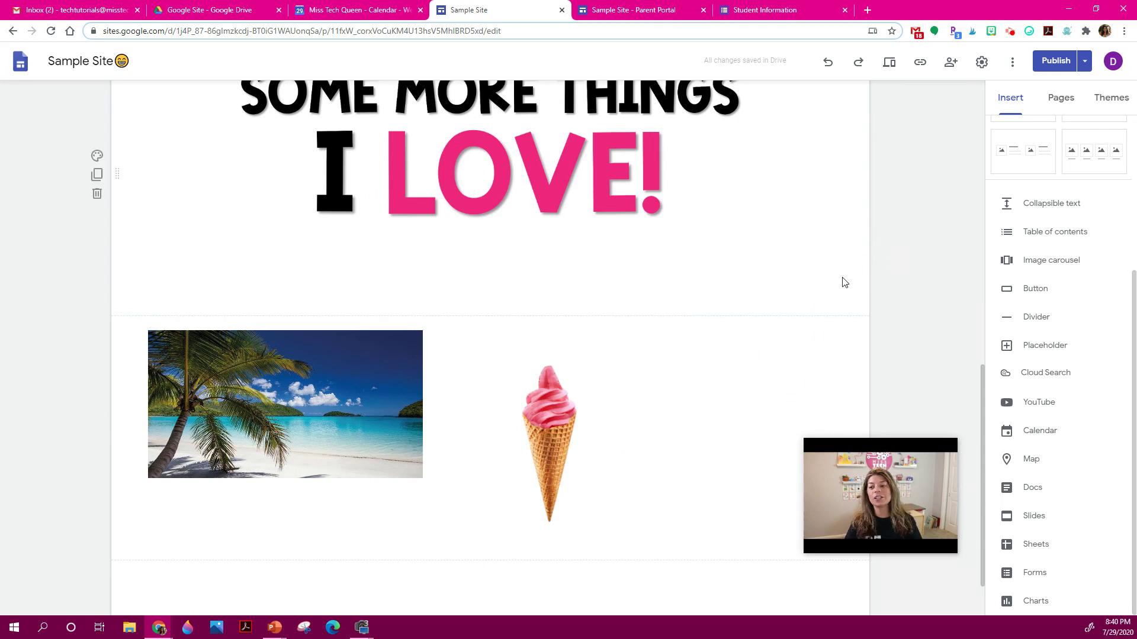
scroll(794, 342, down, 1)
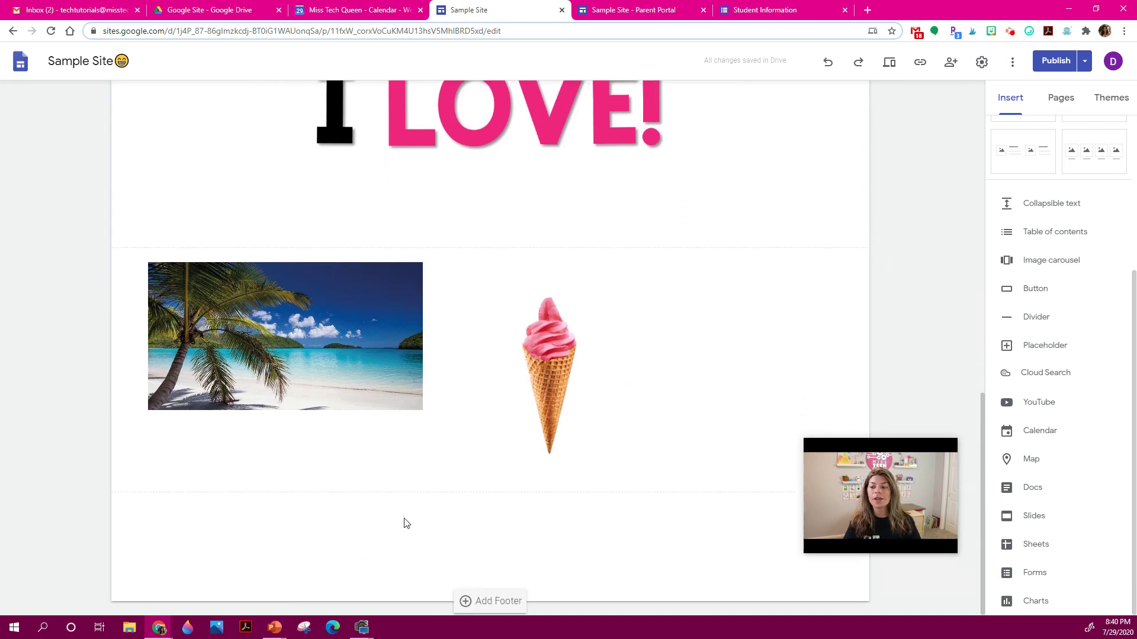
scroll(411, 524, up, 15)
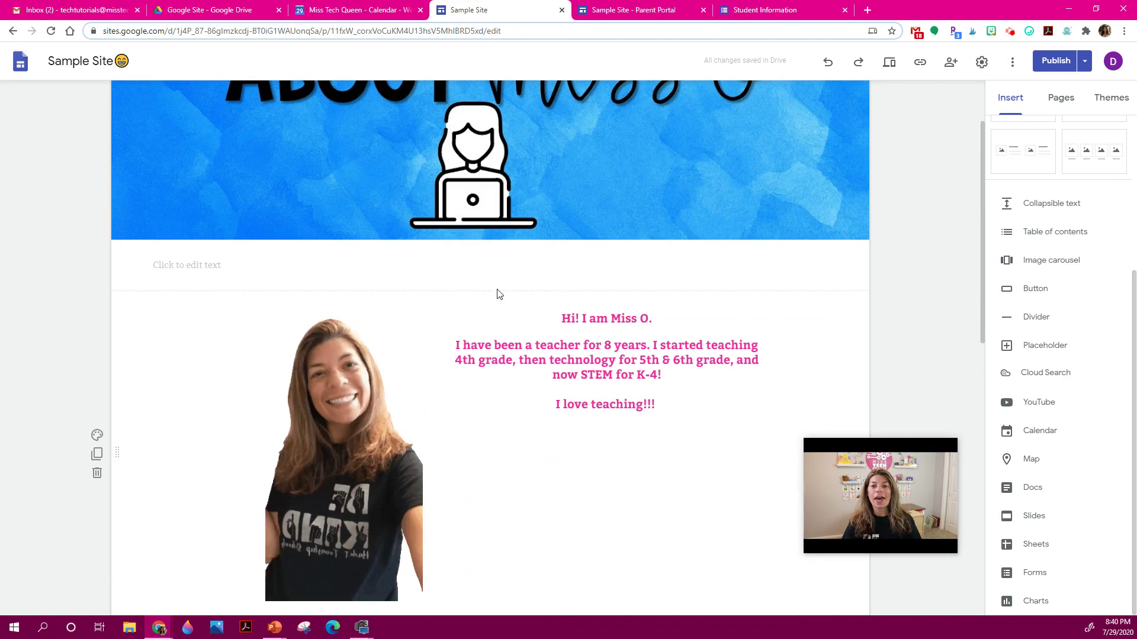
scroll(505, 355, down, 15)
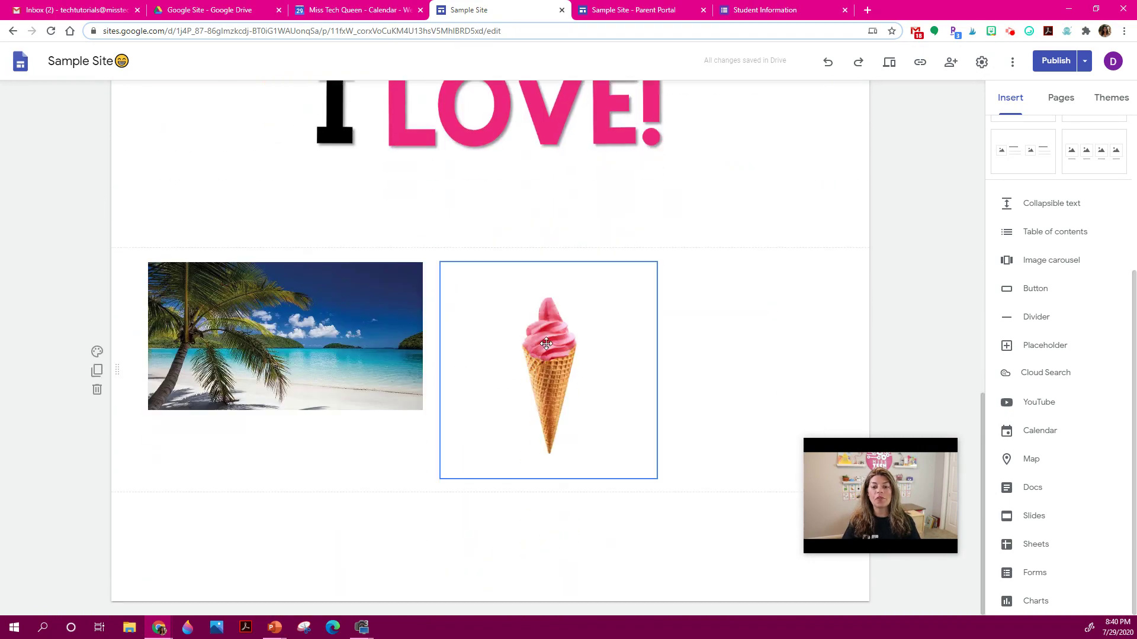
drag(542, 361, 553, 478)
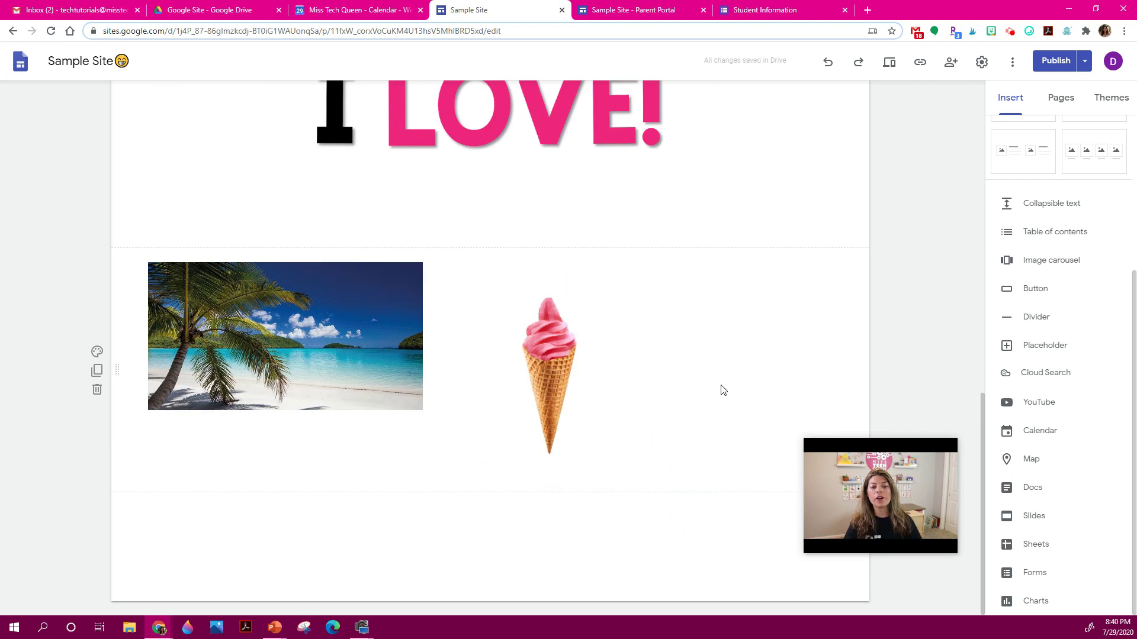
scroll(681, 359, up, 3)
scroll(680, 359, up, 10)
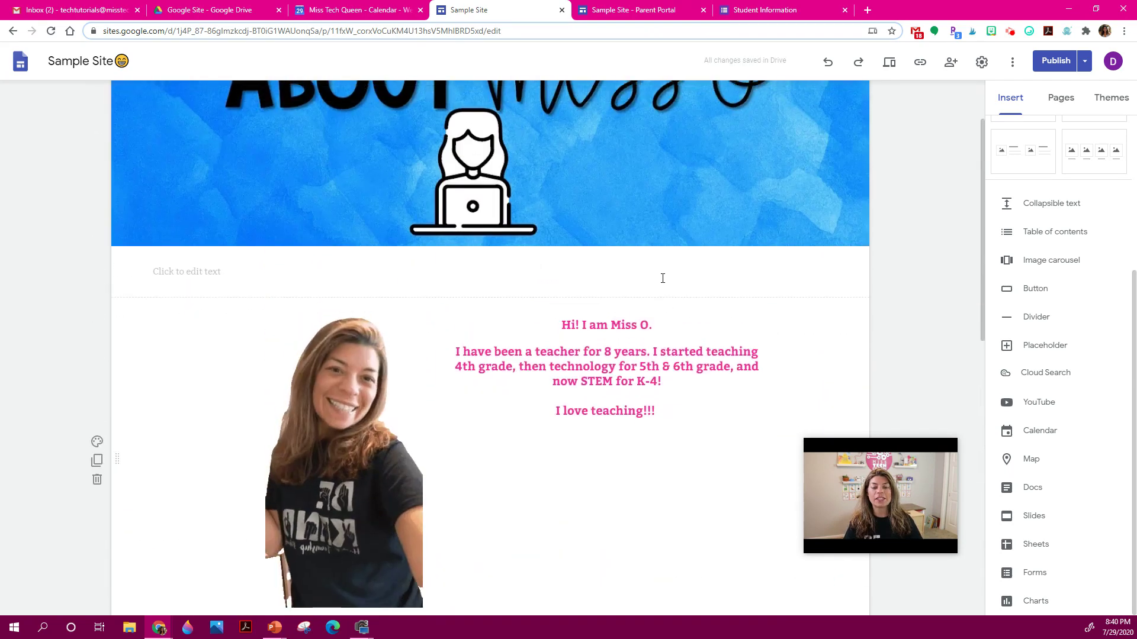
click(531, 99)
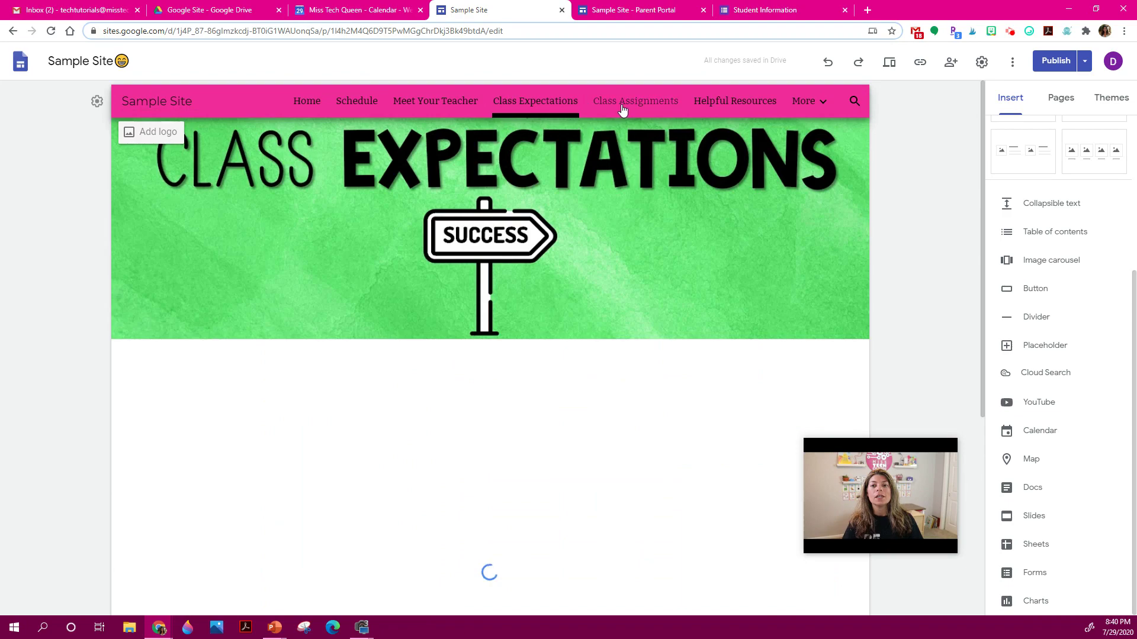
- Switch to the Class Assignments page and bring up insert options below its backpack header
scroll(766, 251, down, 4)
scroll(765, 251, down, 2)
scroll(645, 209, up, 3)
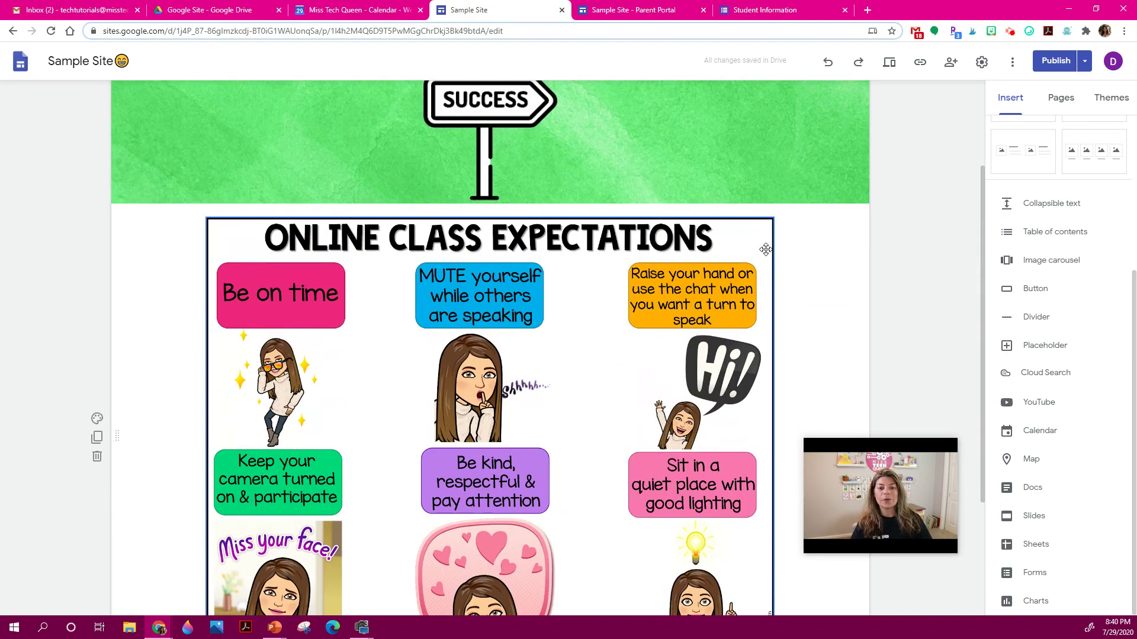
scroll(645, 209, up, 3)
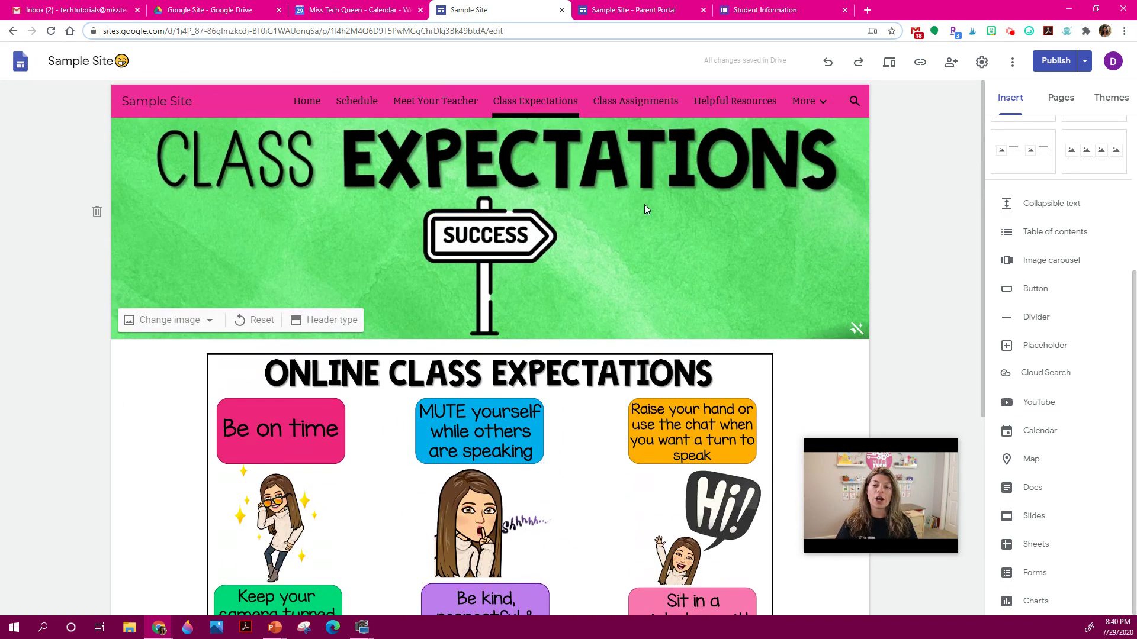
click(641, 99)
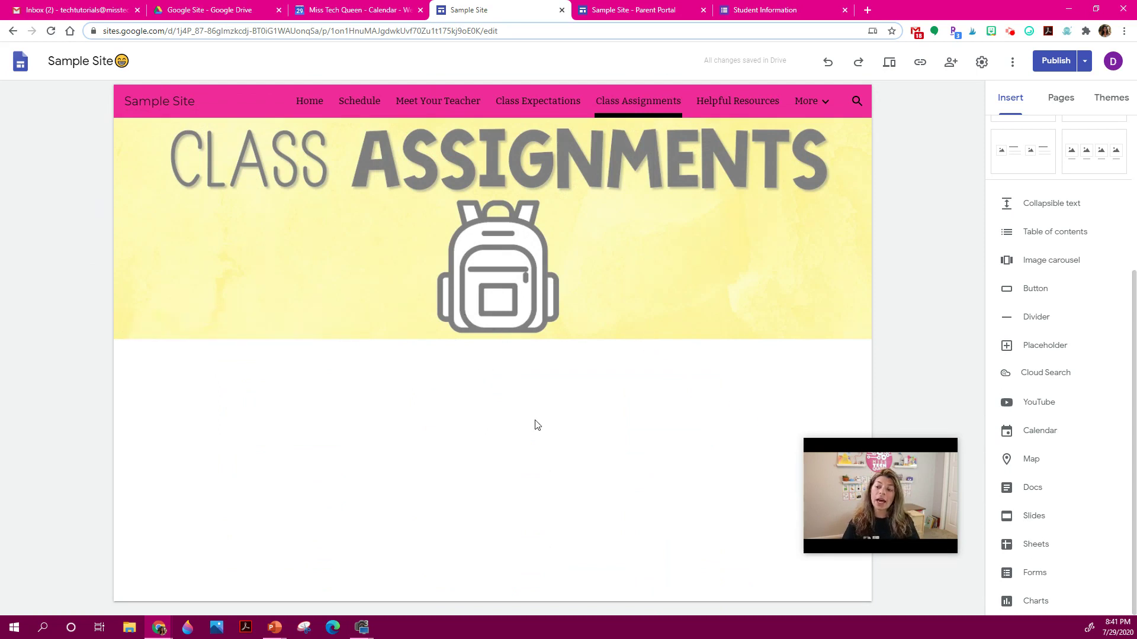
double_click(249, 386)
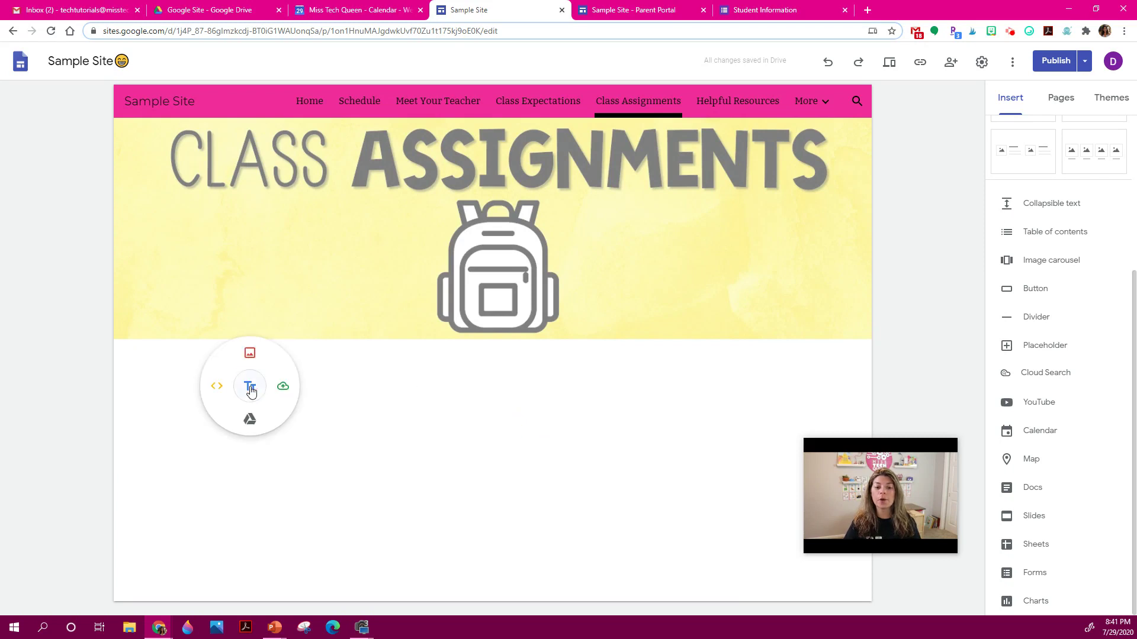
- Embed the TIC-TAC-STEM slideshow from the Drive Google Site folder and widen it to full width
click(248, 420)
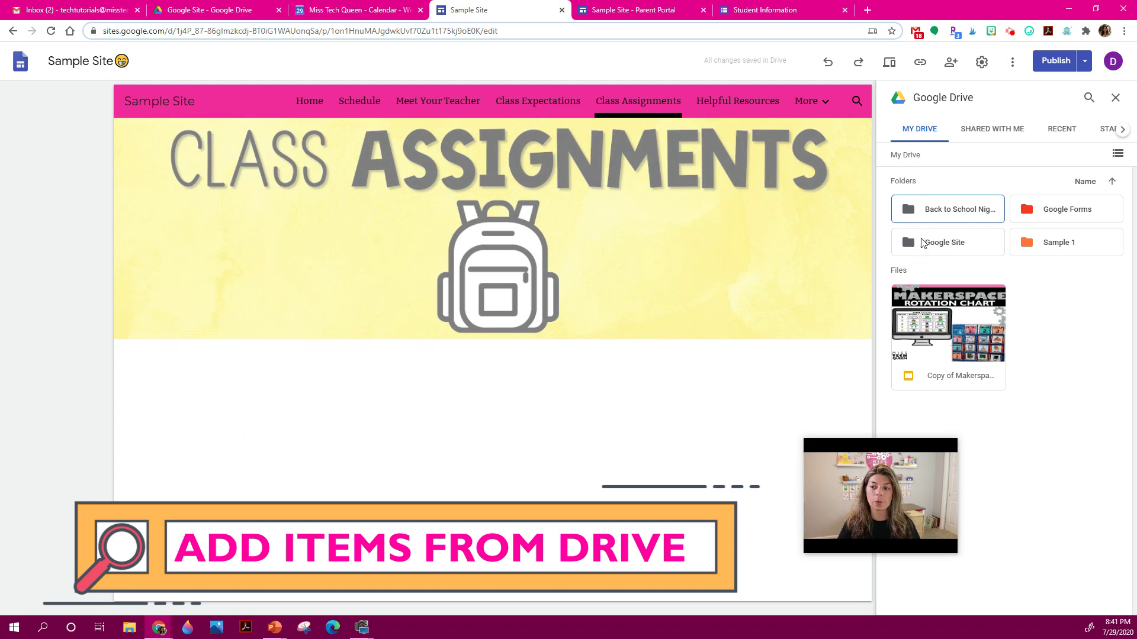
double_click(978, 257)
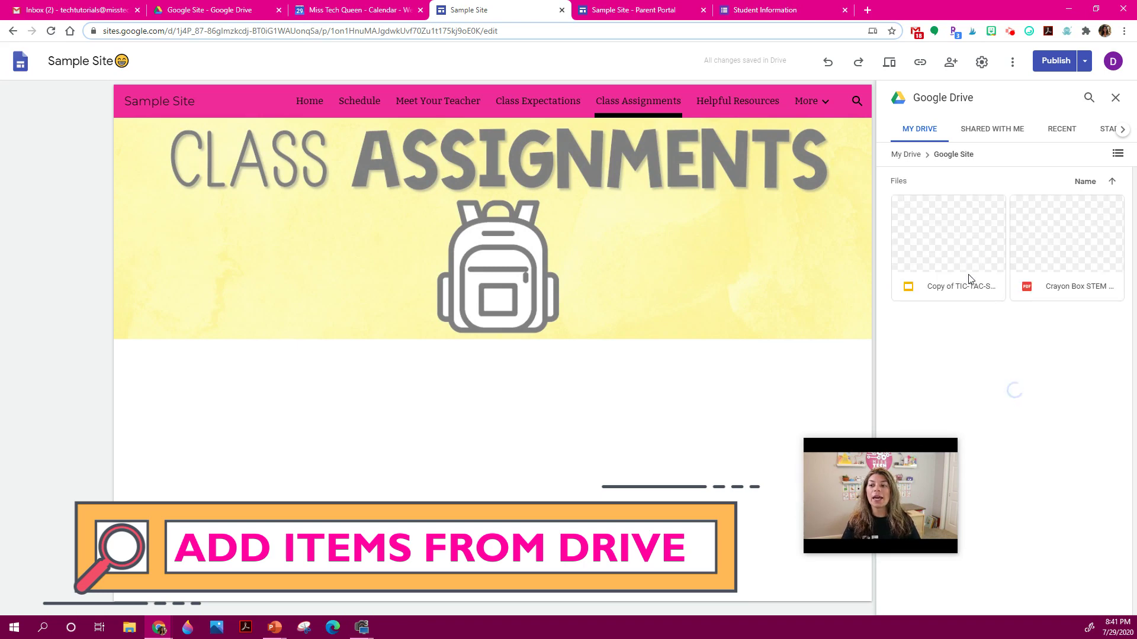
click(950, 256)
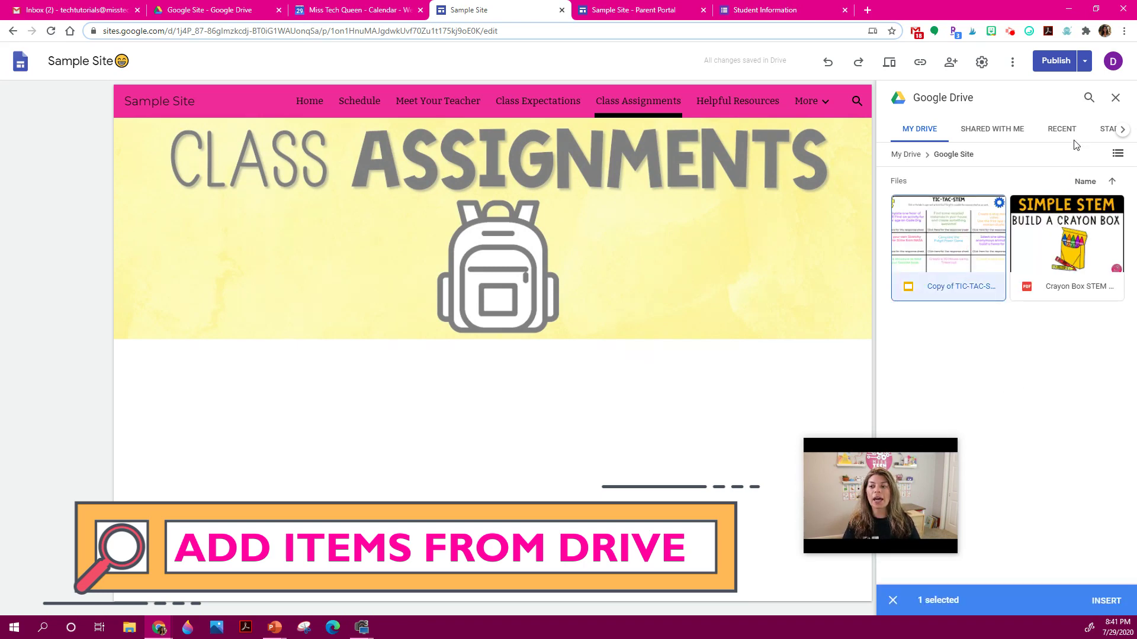
click(1105, 601)
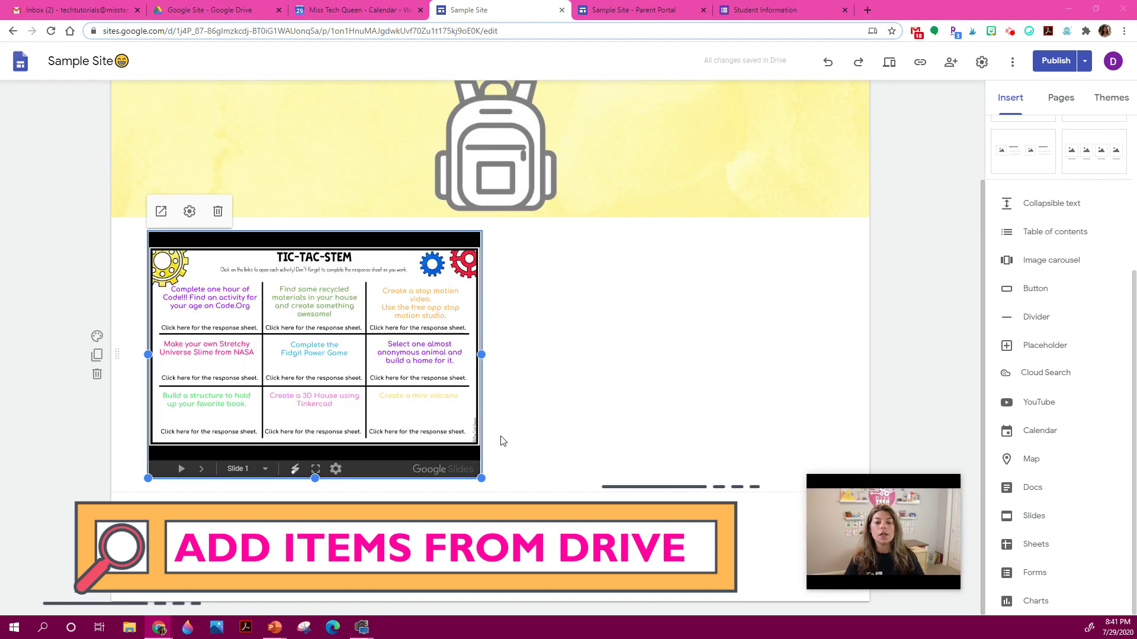
drag(480, 473, 685, 445)
drag(657, 383, 855, 343)
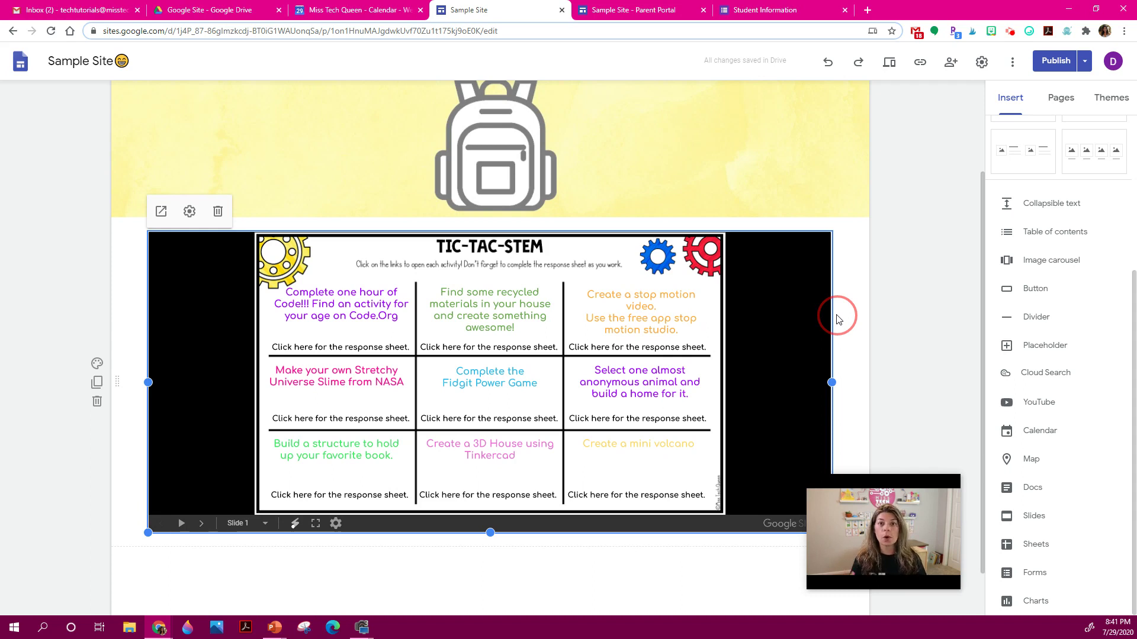
click(839, 320)
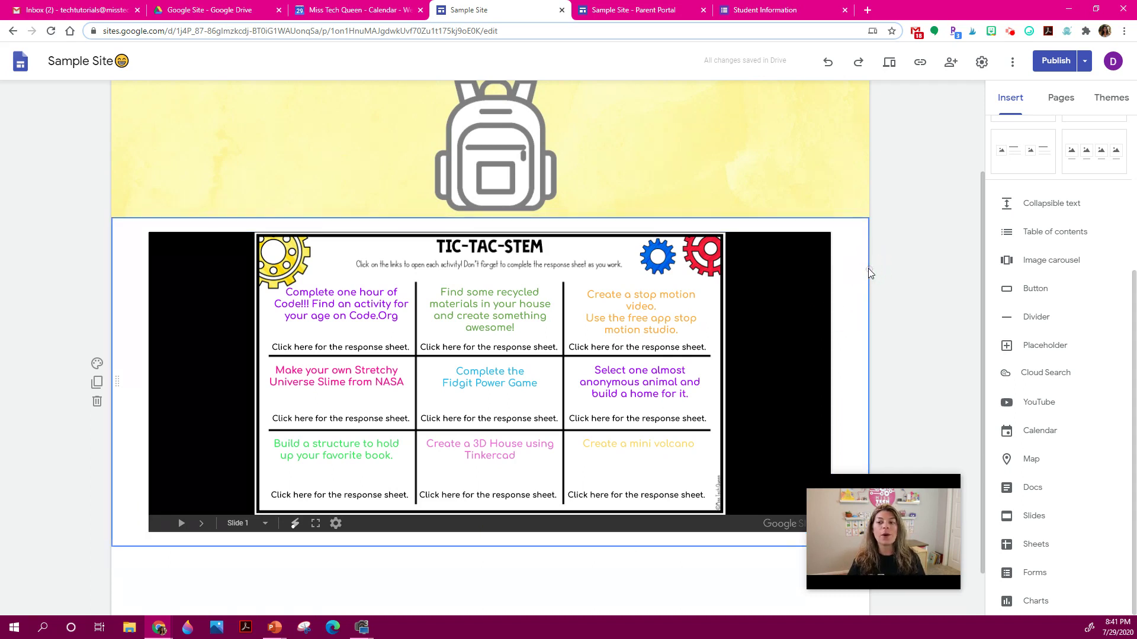
- Insert an empty text box in the blank space beneath the TIC-TAC-STEM slides
scroll(859, 255, down, 1)
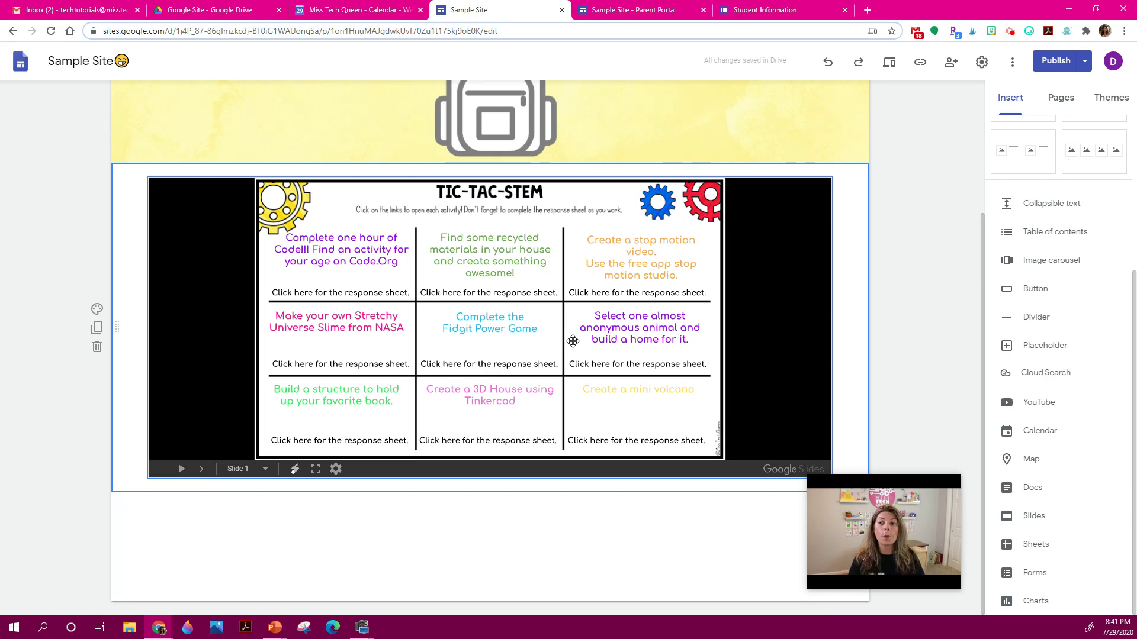
click(1124, 32)
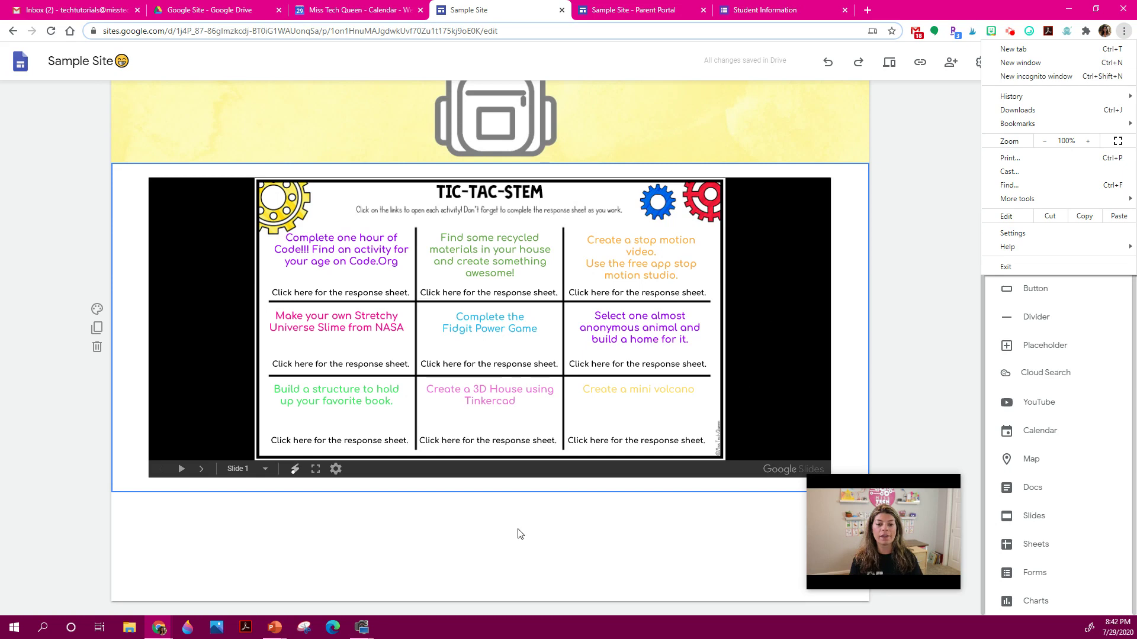
click(513, 544)
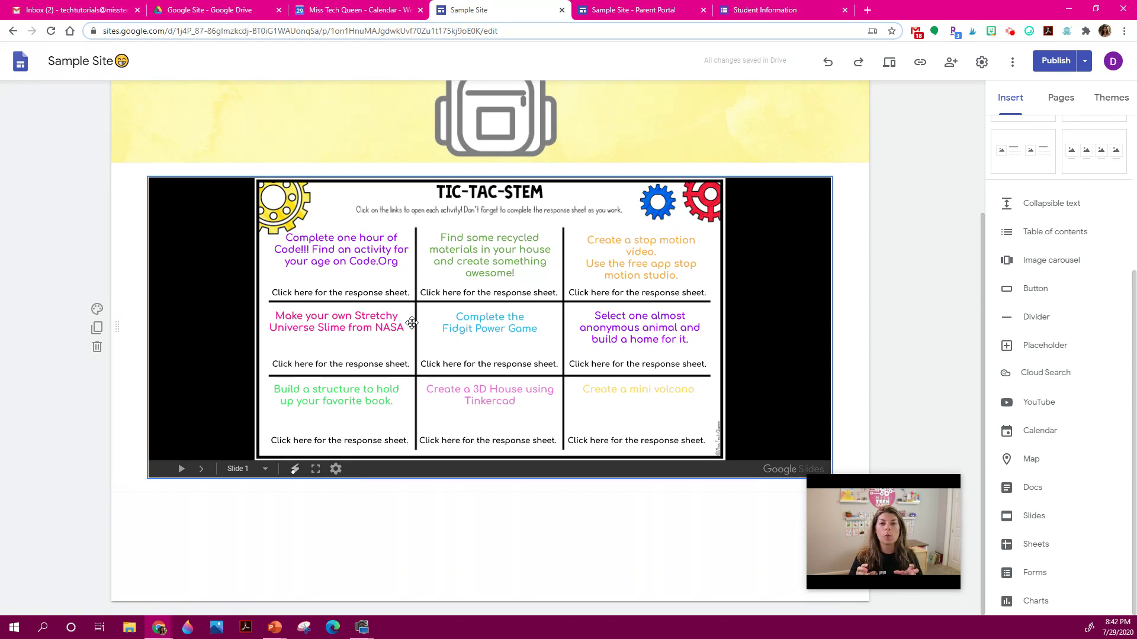
double_click(457, 511)
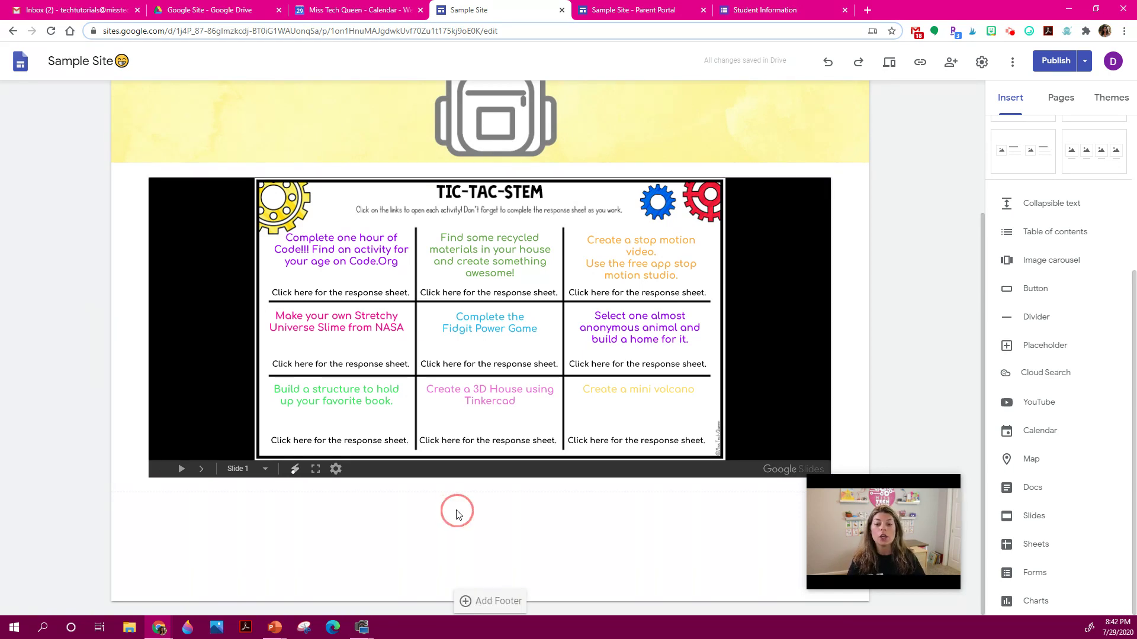
click(461, 534)
- Embed the crayon box PDF from the Google Site Drive folder and stretch it to content width
click(464, 507)
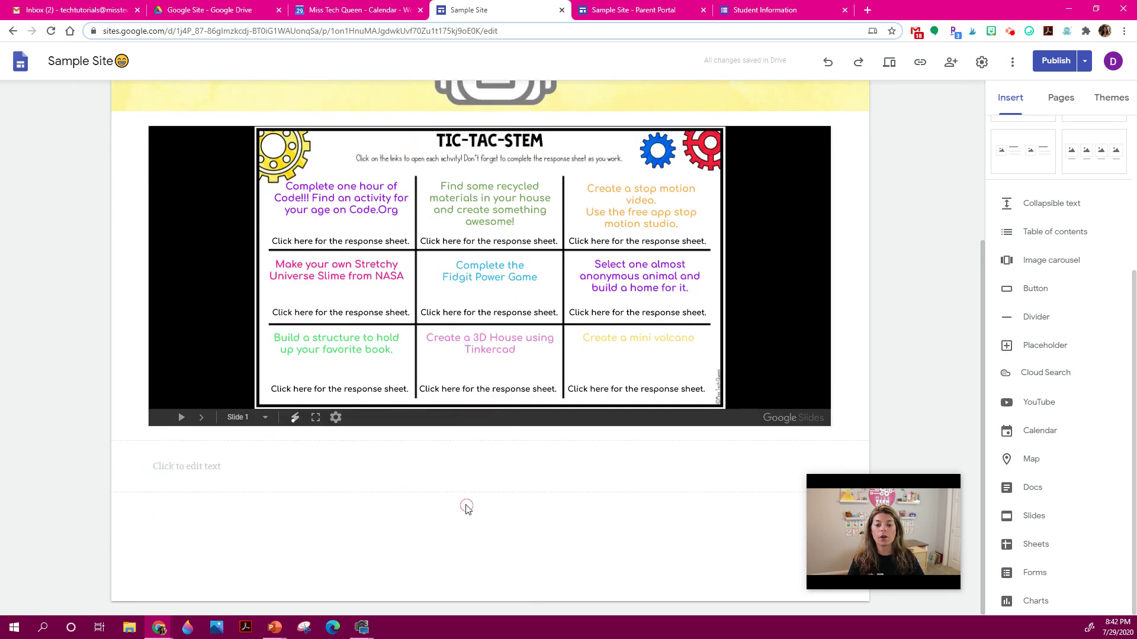
double_click(465, 502)
click(465, 536)
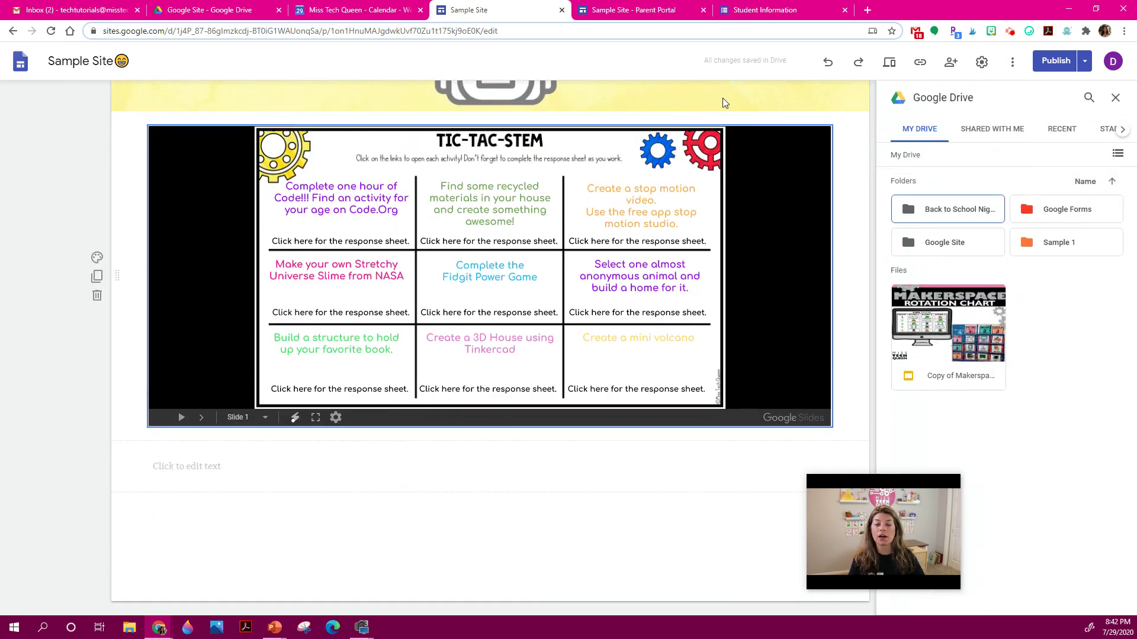
click(988, 246)
click(1047, 293)
scroll(754, 398, down, 2)
drag(501, 486, 832, 589)
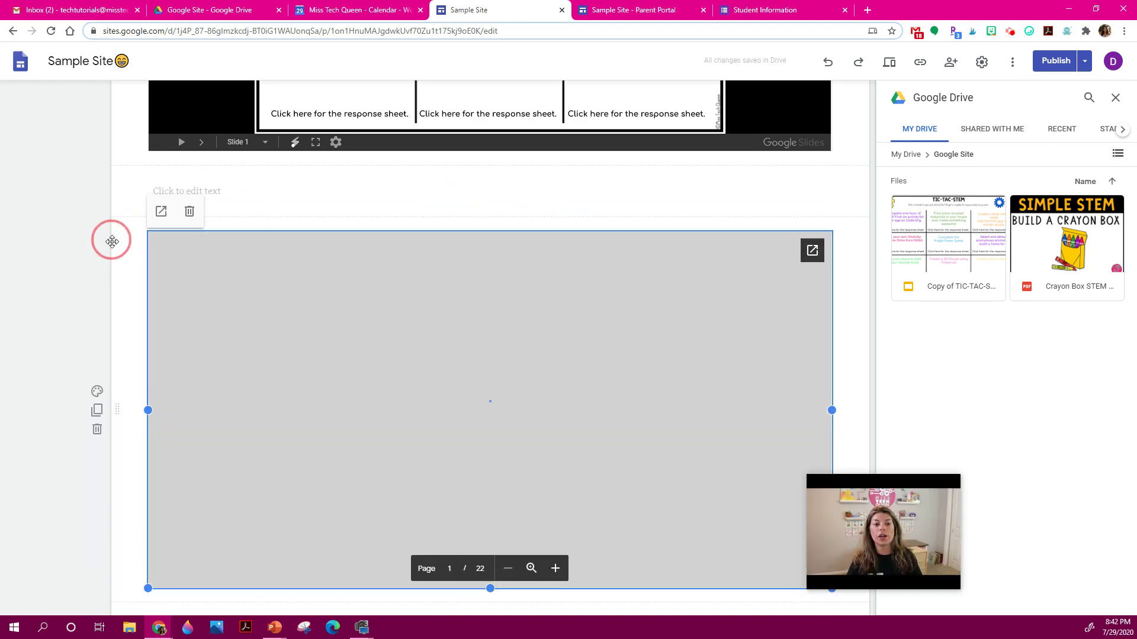
click(111, 241)
- Select the TIC-TAC-STEM slideshow embed and open it in a new tab
scroll(112, 245, down, 2)
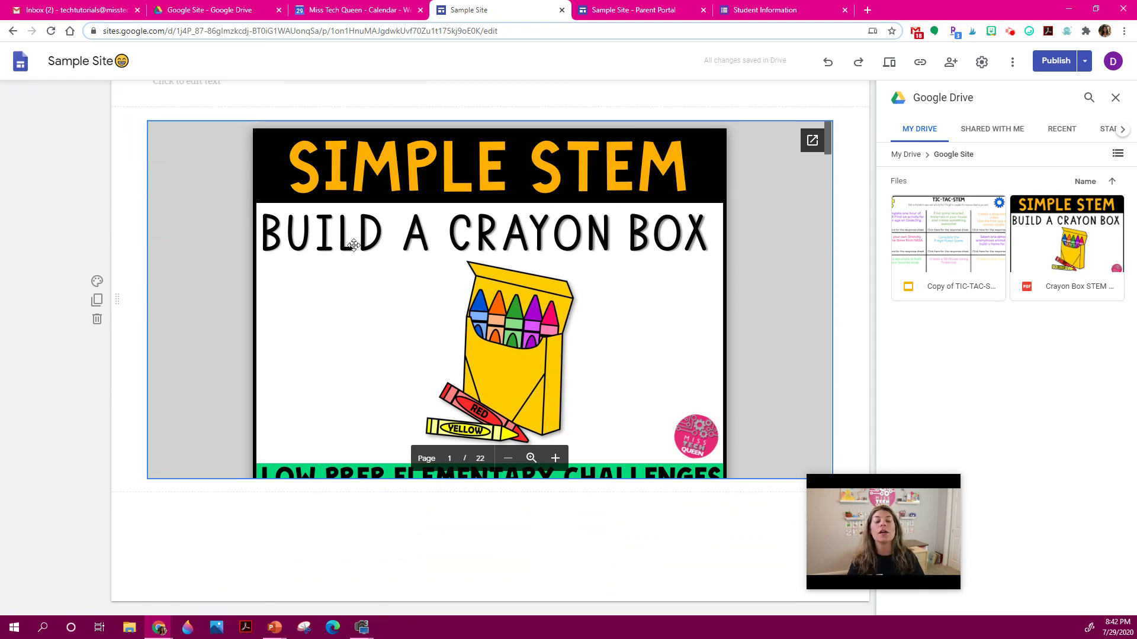
scroll(353, 245, up, 7)
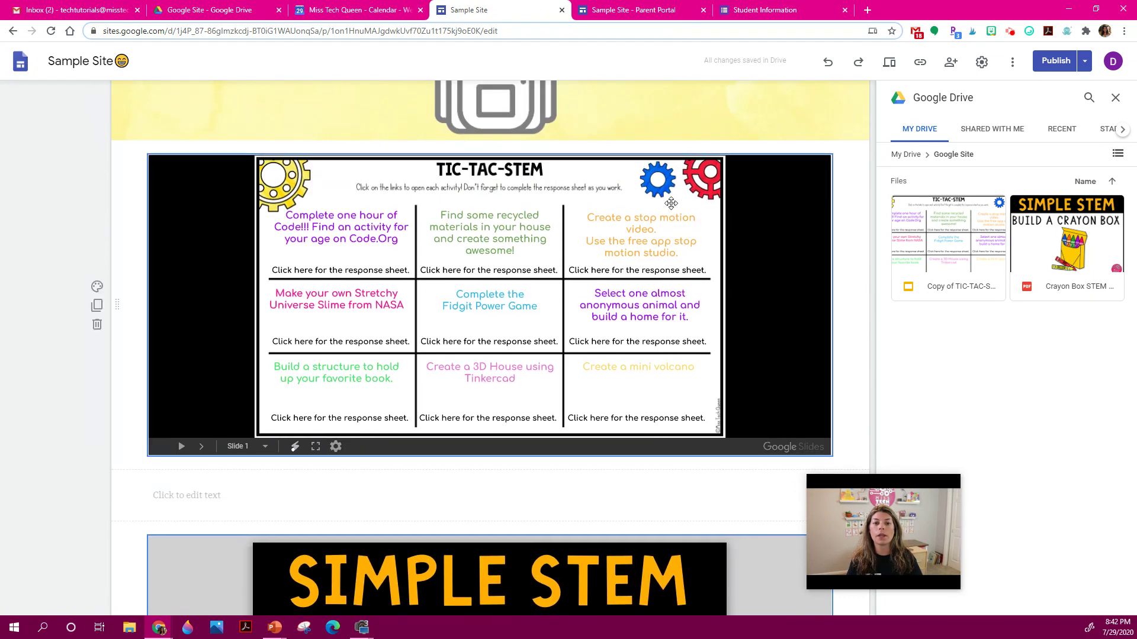
click(781, 194)
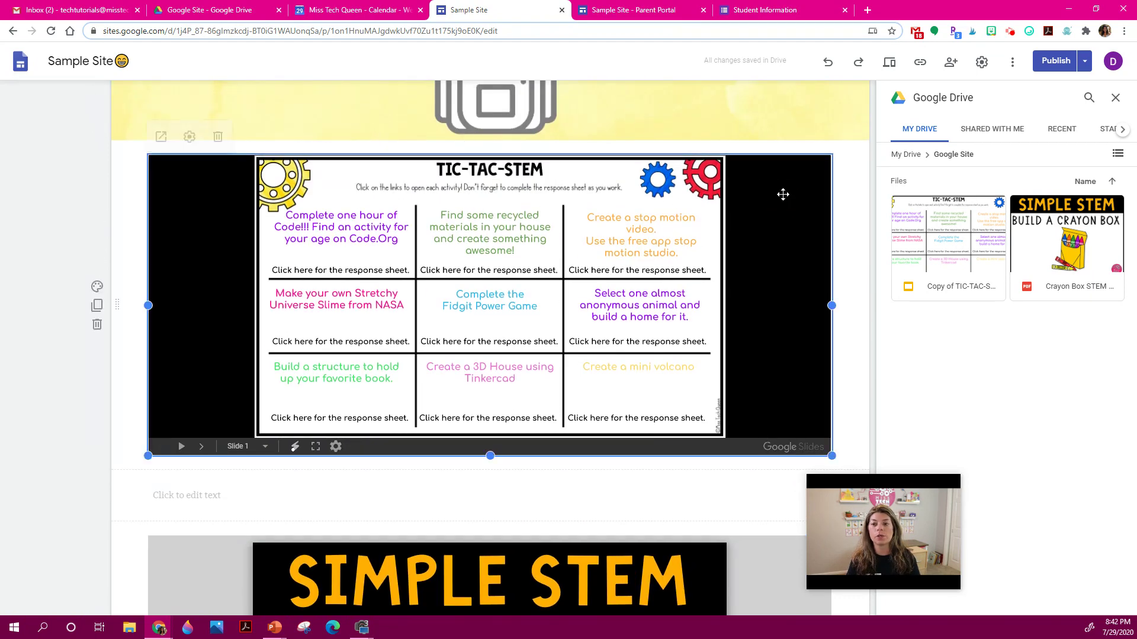
click(163, 135)
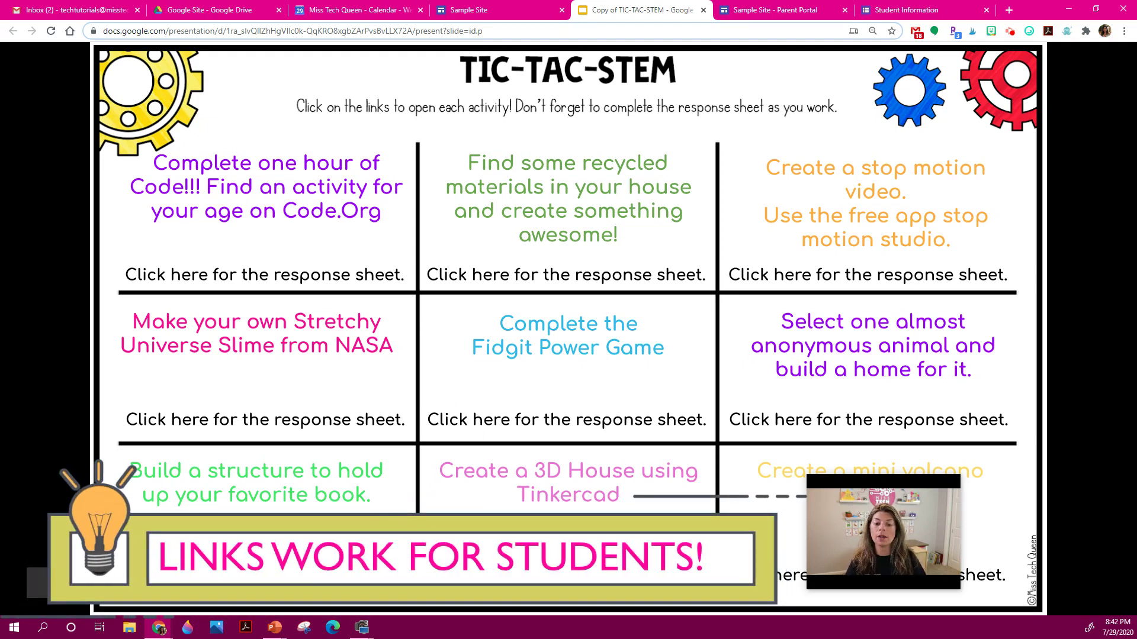
click(417, 247)
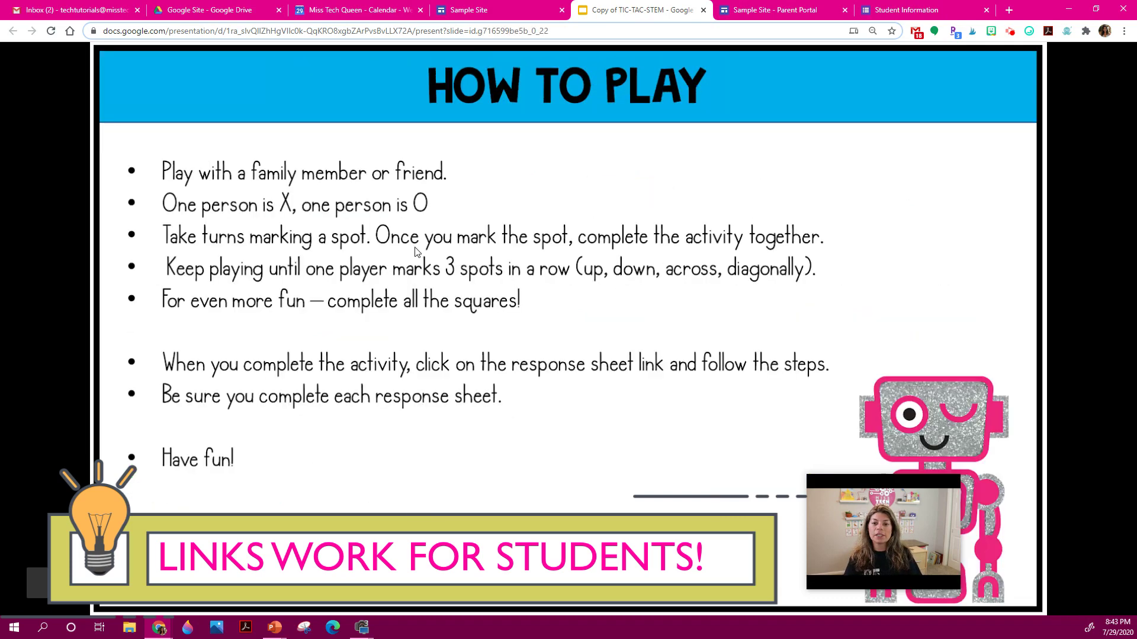
click(417, 252)
key(Right)
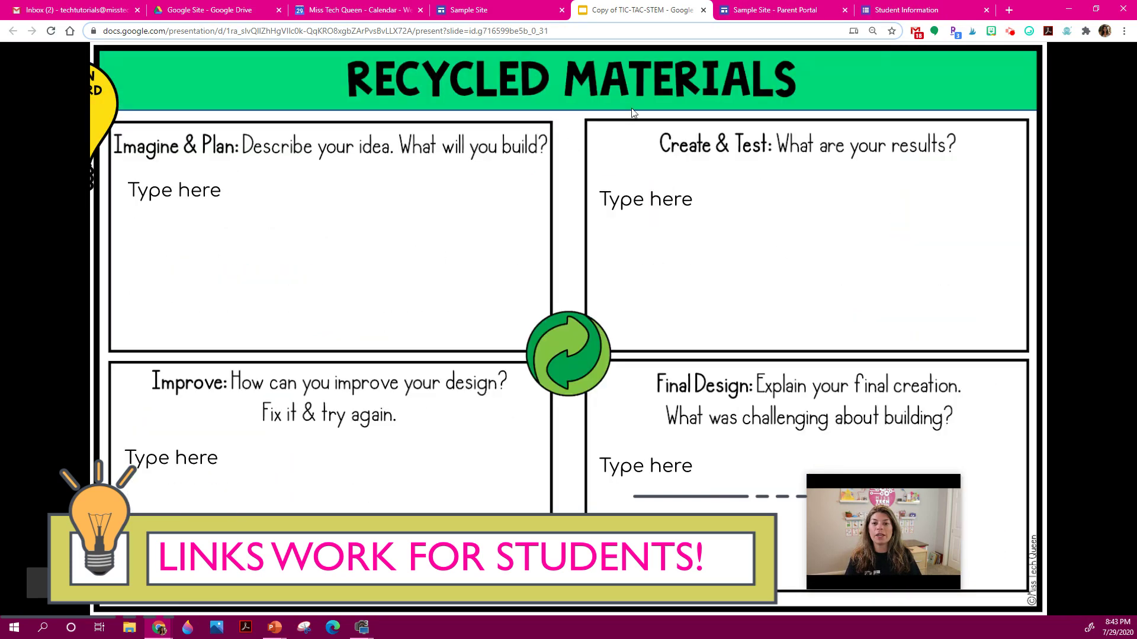
key(Right)
click(702, 11)
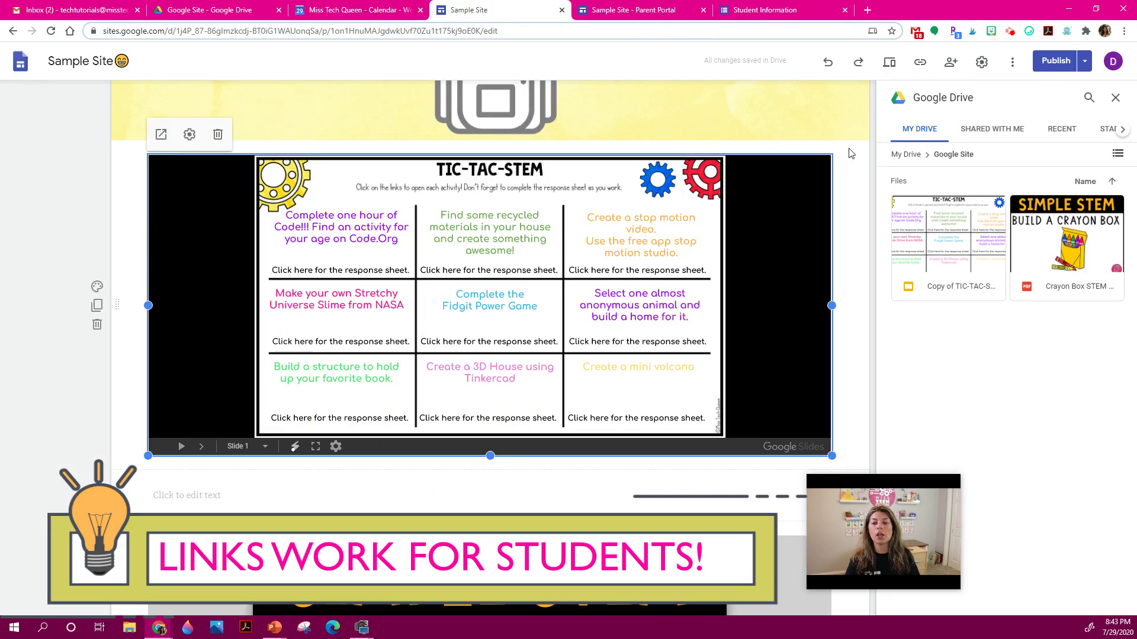
scroll(844, 152, up, 3)
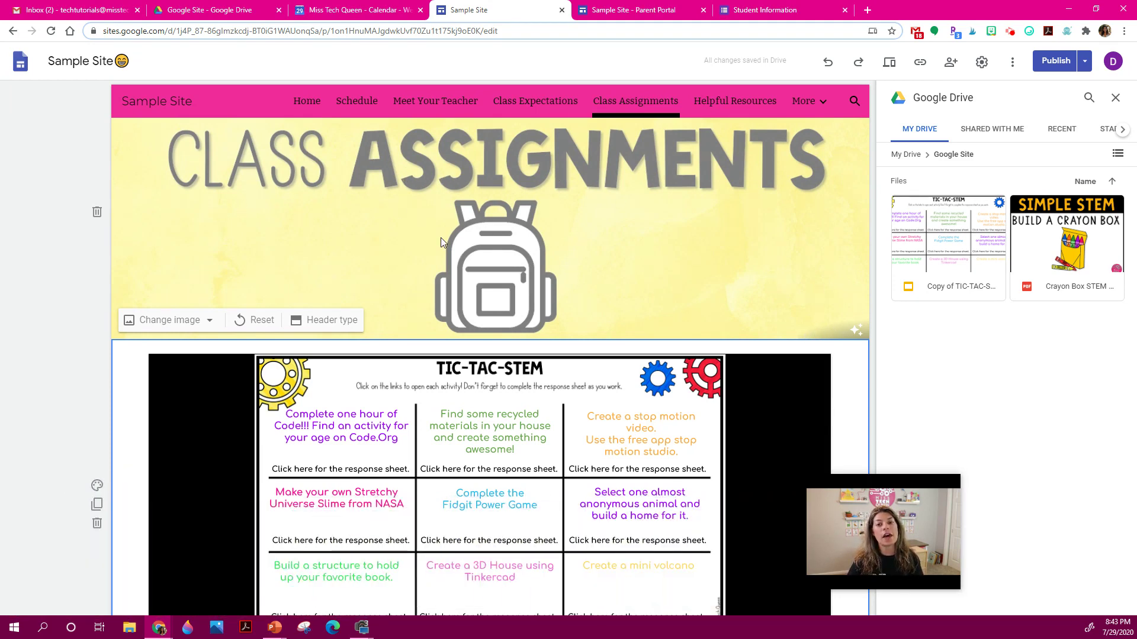
- Toggle Adjust for readability on the Class Assignments header, then go to Helpful Resources
click(859, 330)
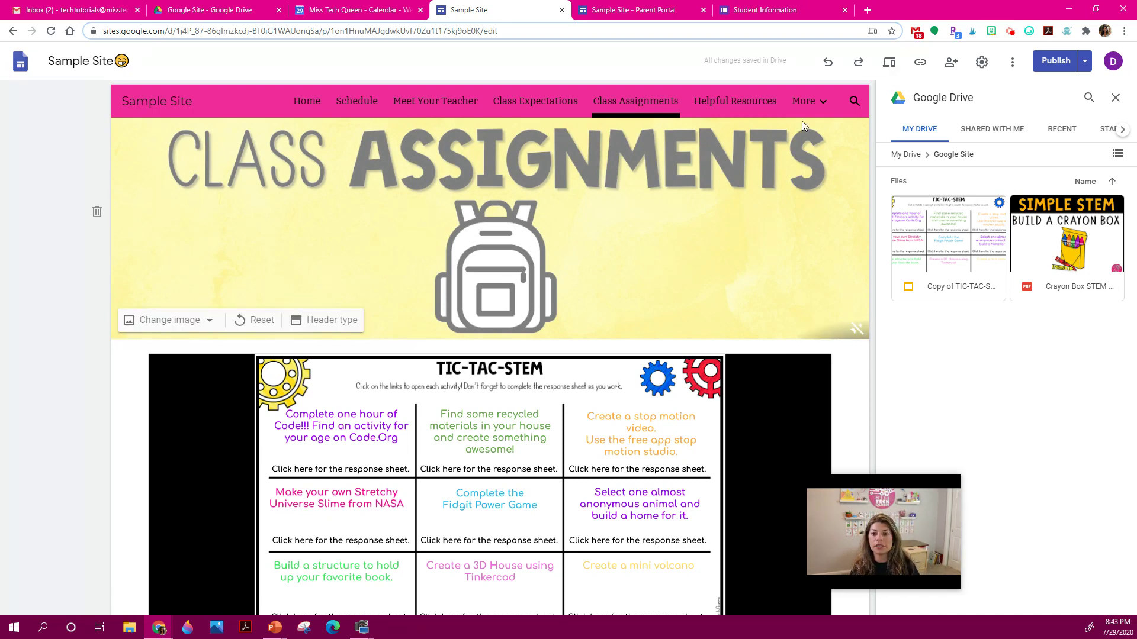
click(755, 108)
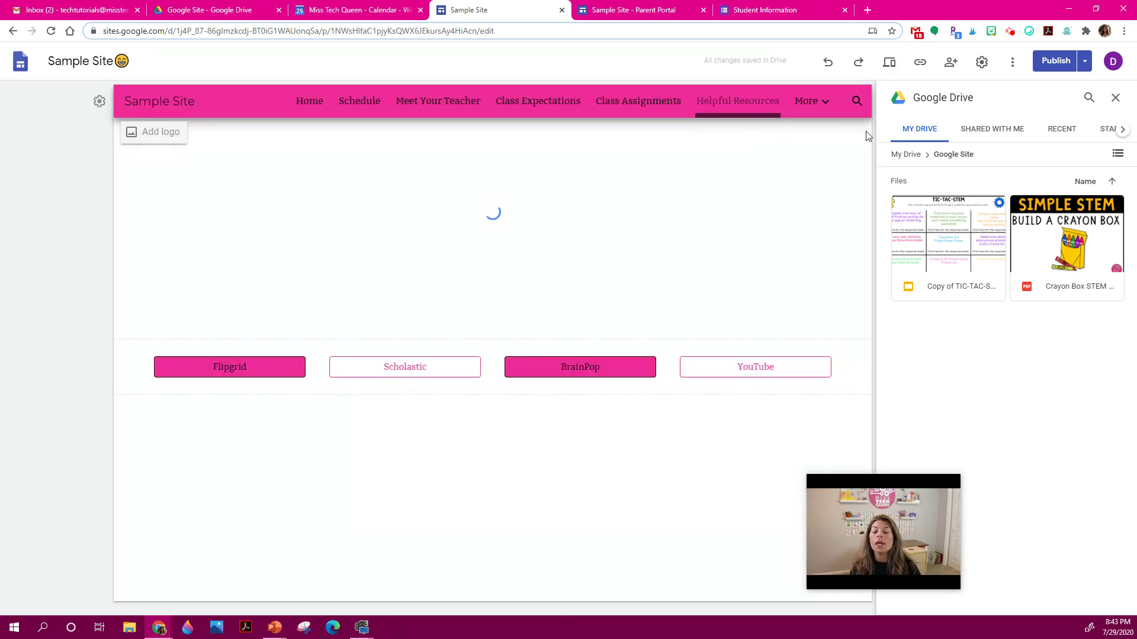
- Close the Drive panel, add an Untitled page in the Pages list, then delete it
click(1114, 98)
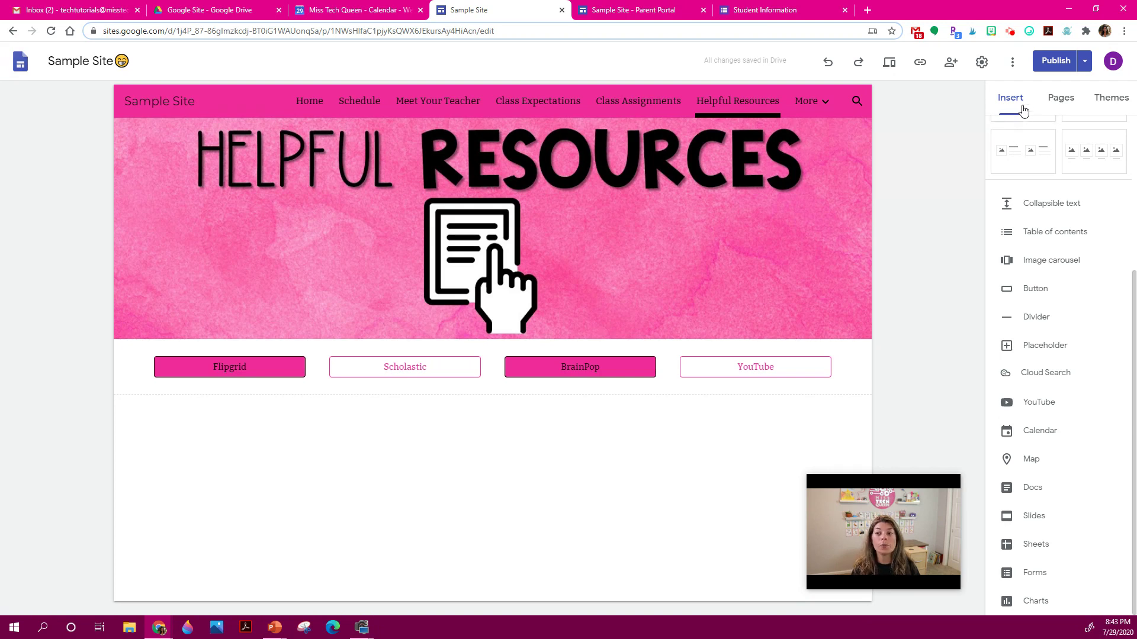
click(1063, 102)
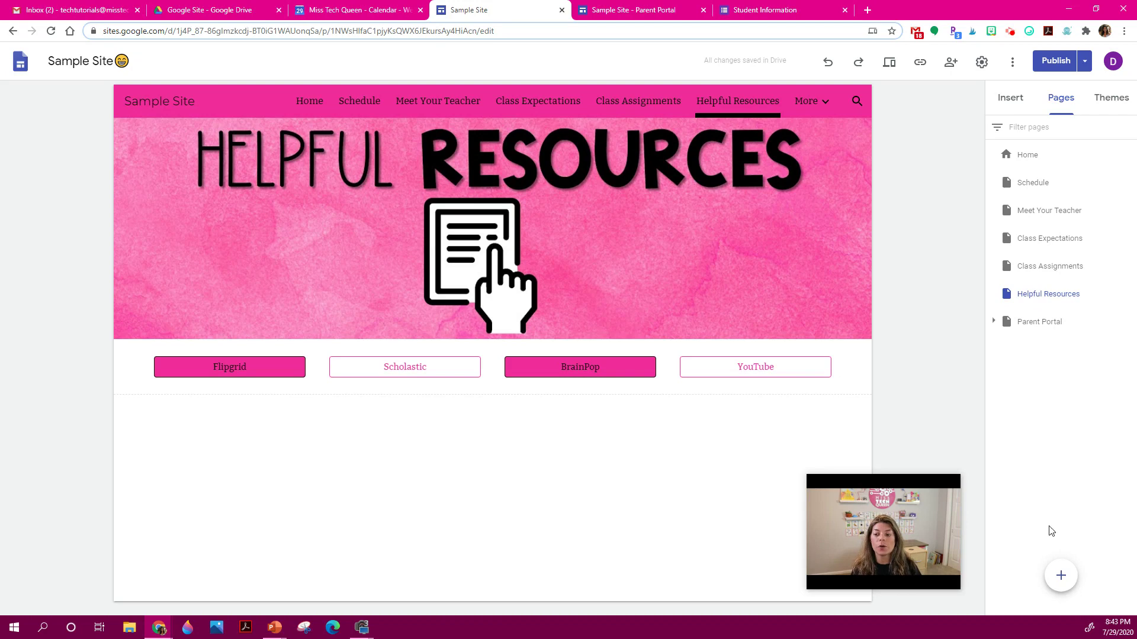
click(1060, 574)
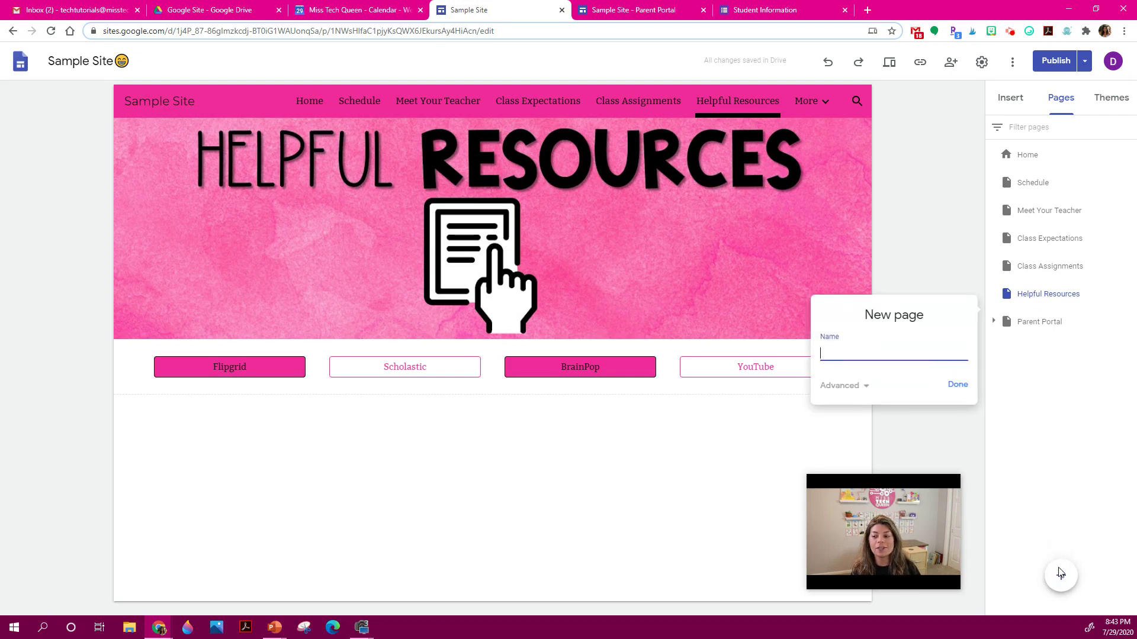
click(959, 384)
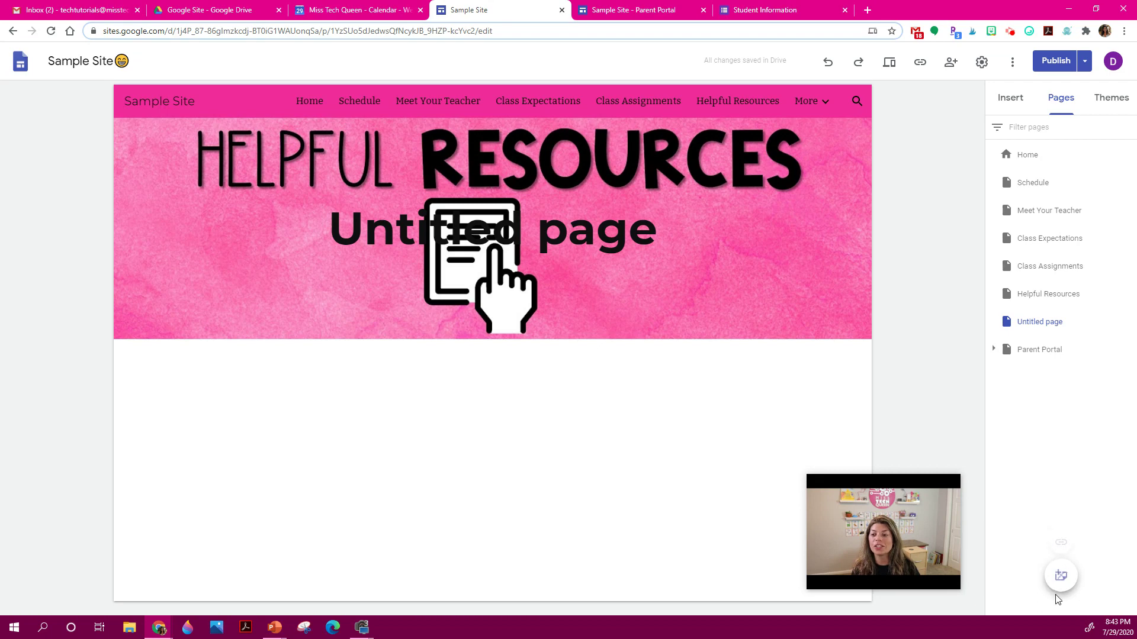
click(1127, 321)
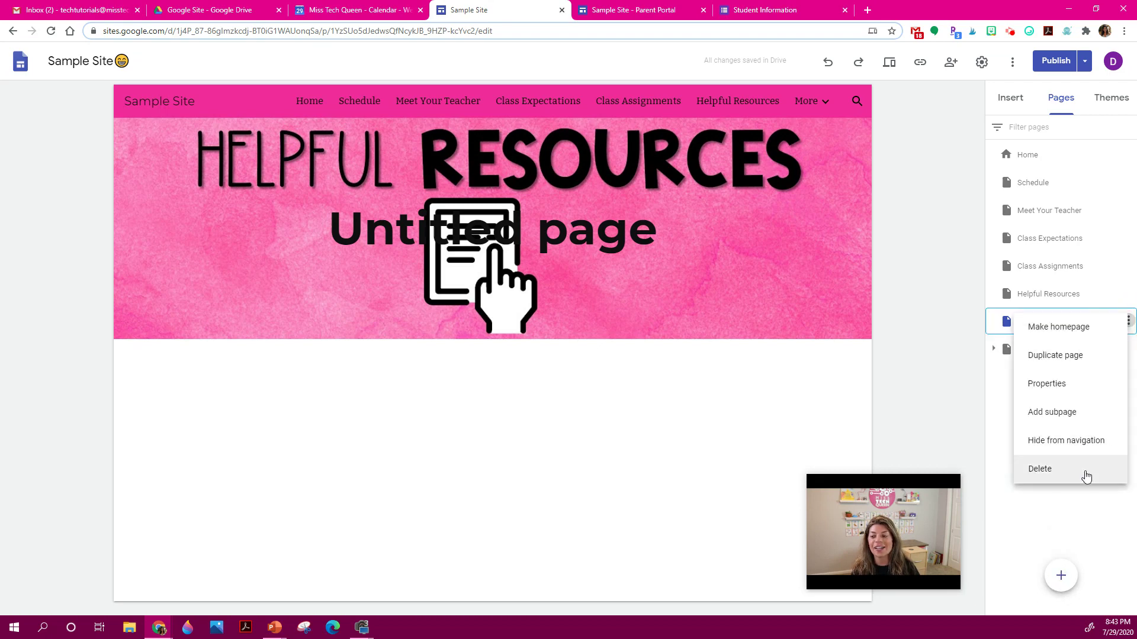
click(1087, 470)
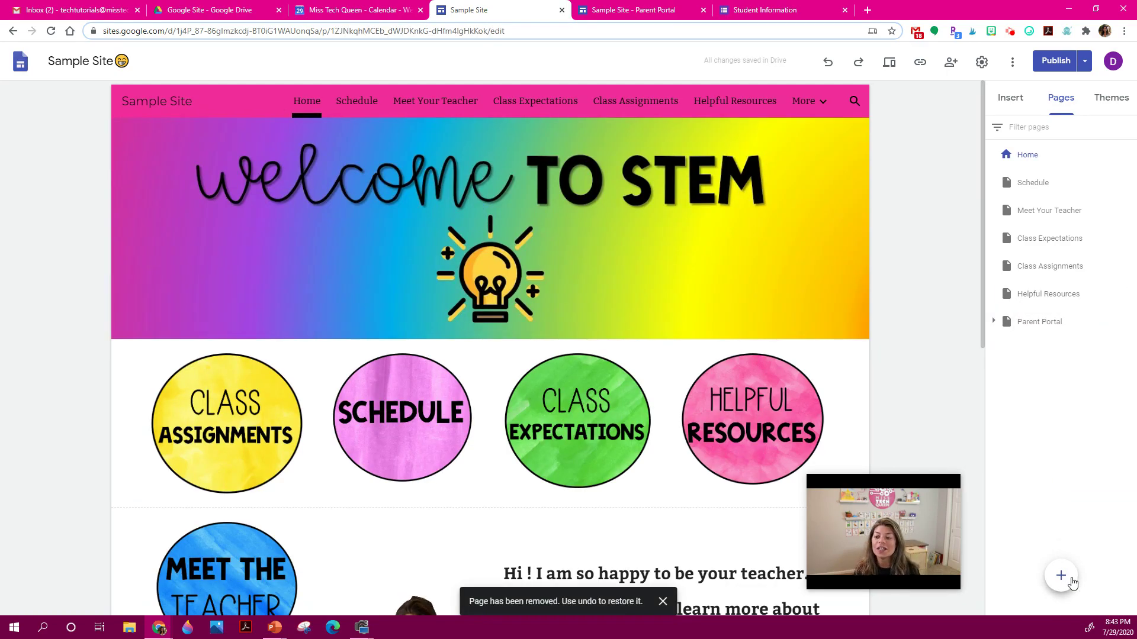
mouse_move(1073, 583)
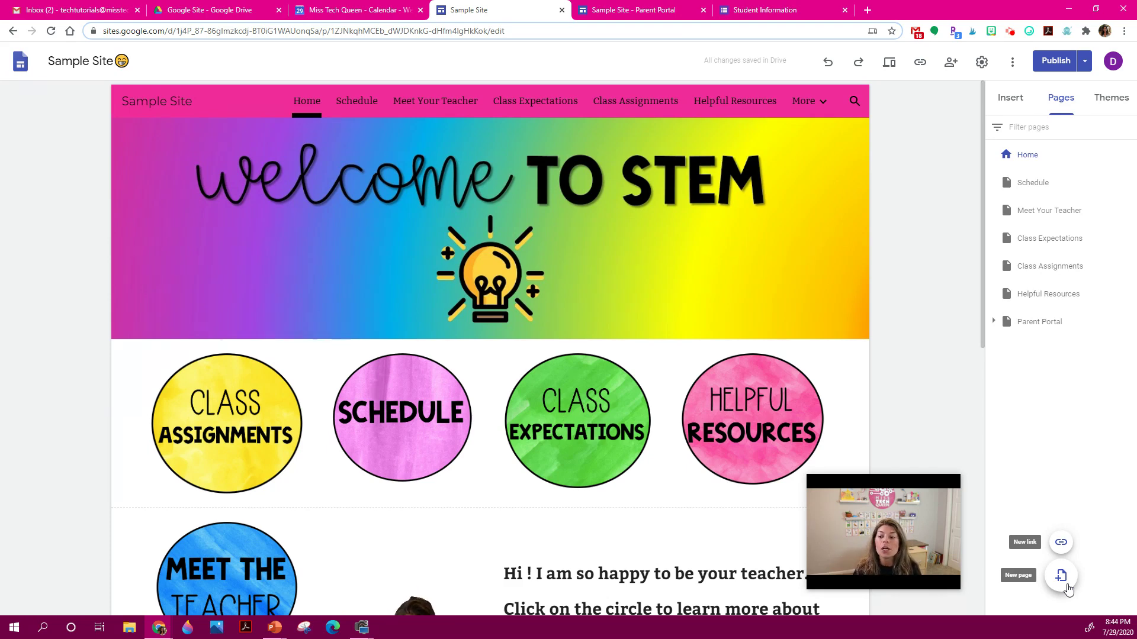
- Create a page named 'Sample' and nest it under Parent Portal
click(1061, 543)
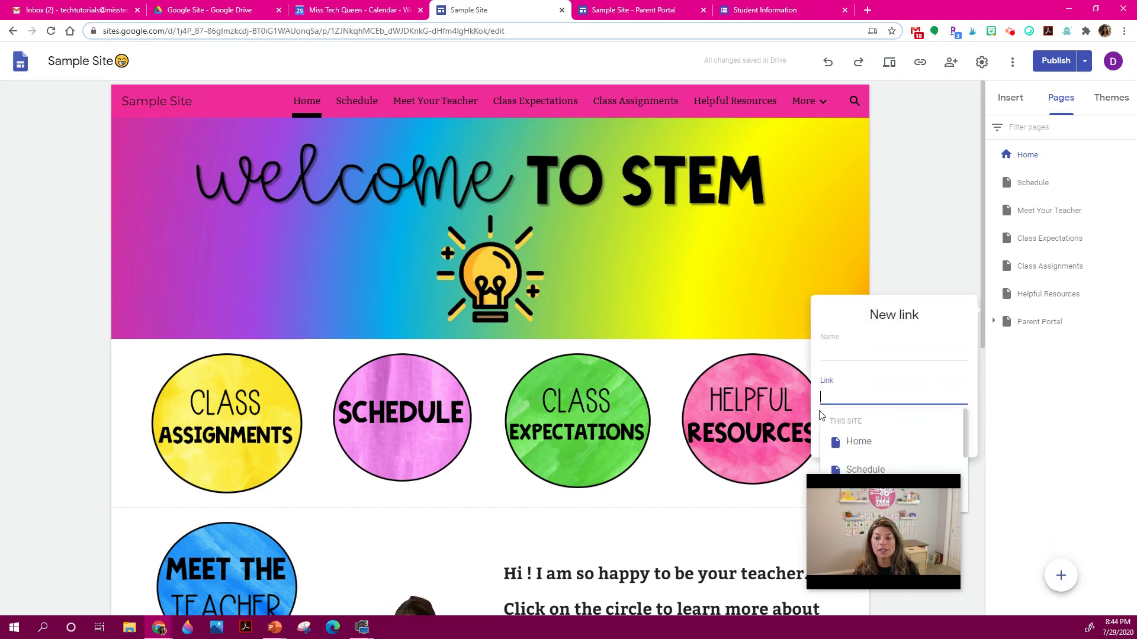
click(1070, 586)
click(1063, 577)
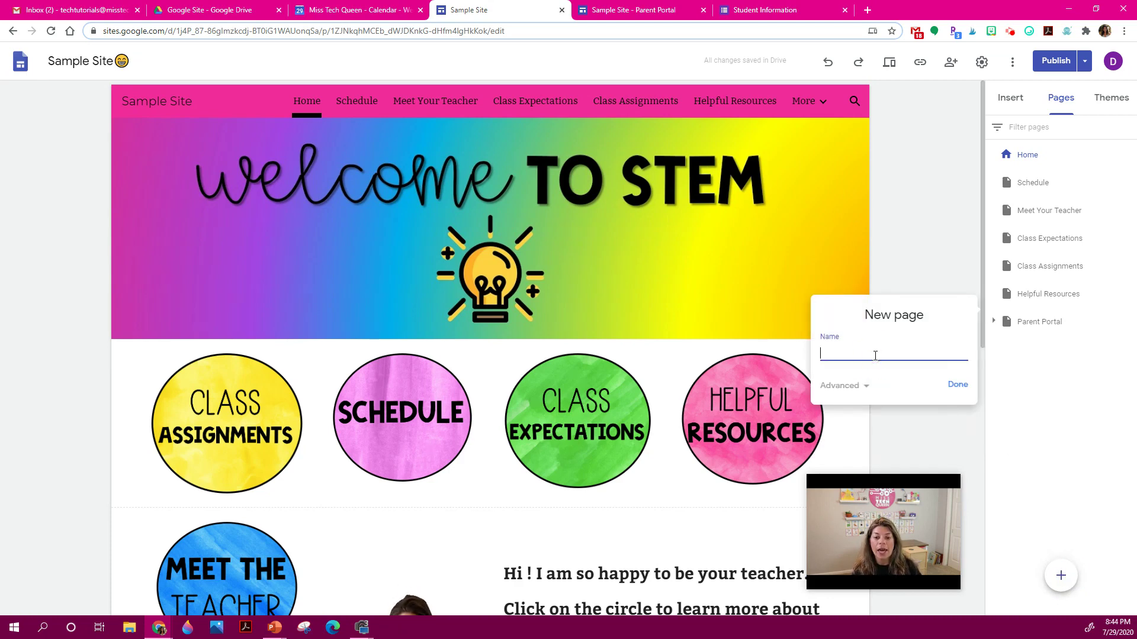
text(a)
key(BackSpace)
text(Samp)
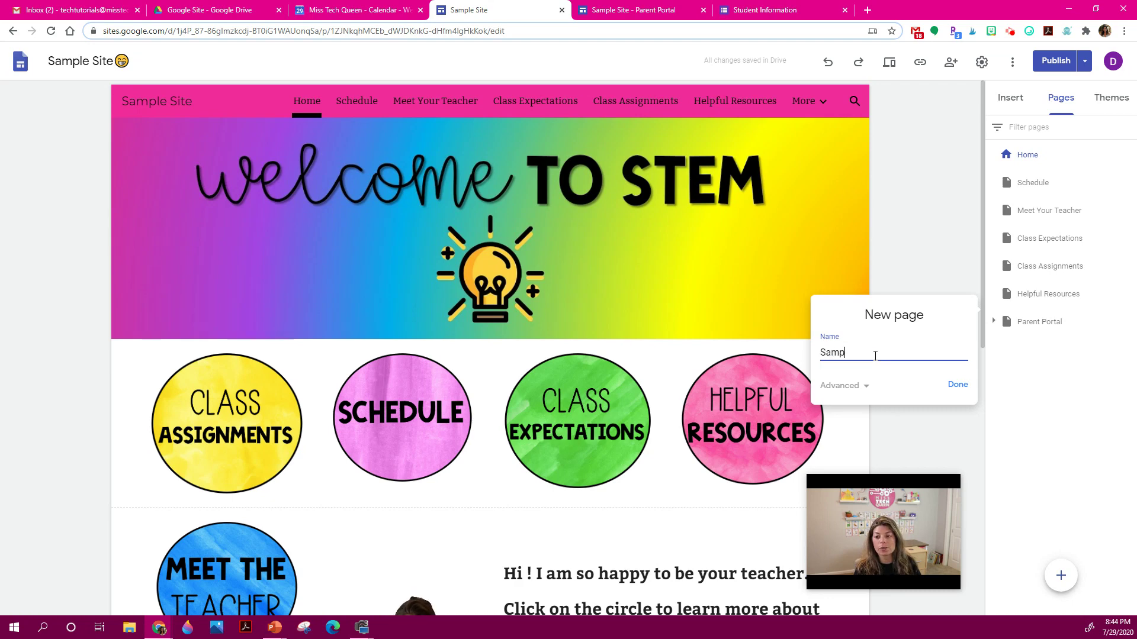
text(le)
click(948, 388)
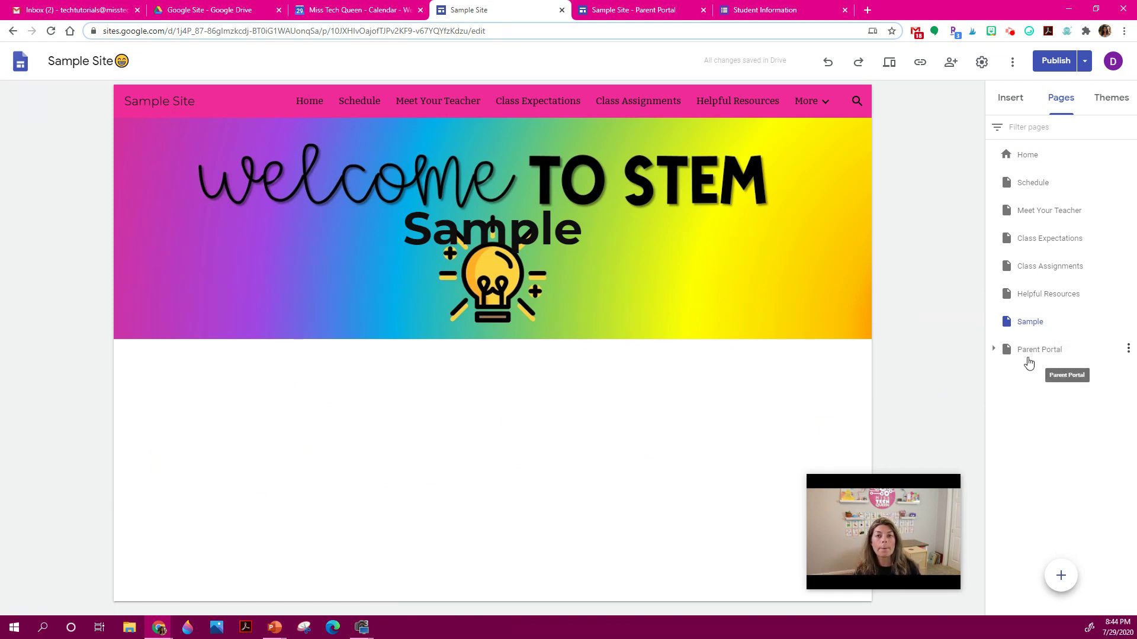
drag(1028, 325, 1053, 354)
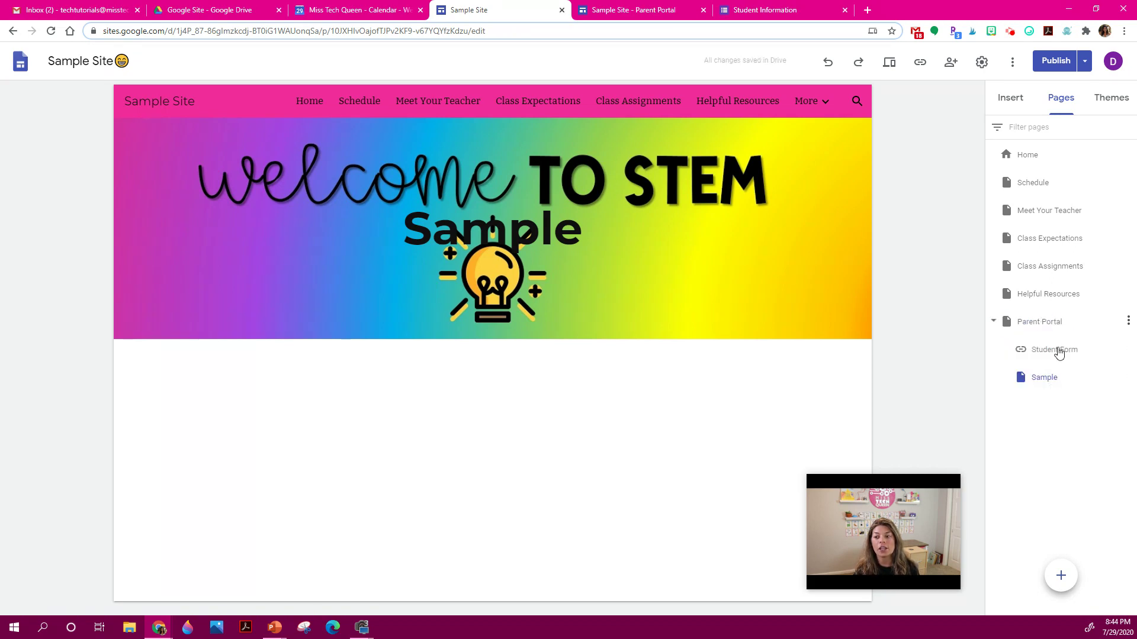
- Check that Parent Portal's pages now appear under More in the navigation bar
click(823, 107)
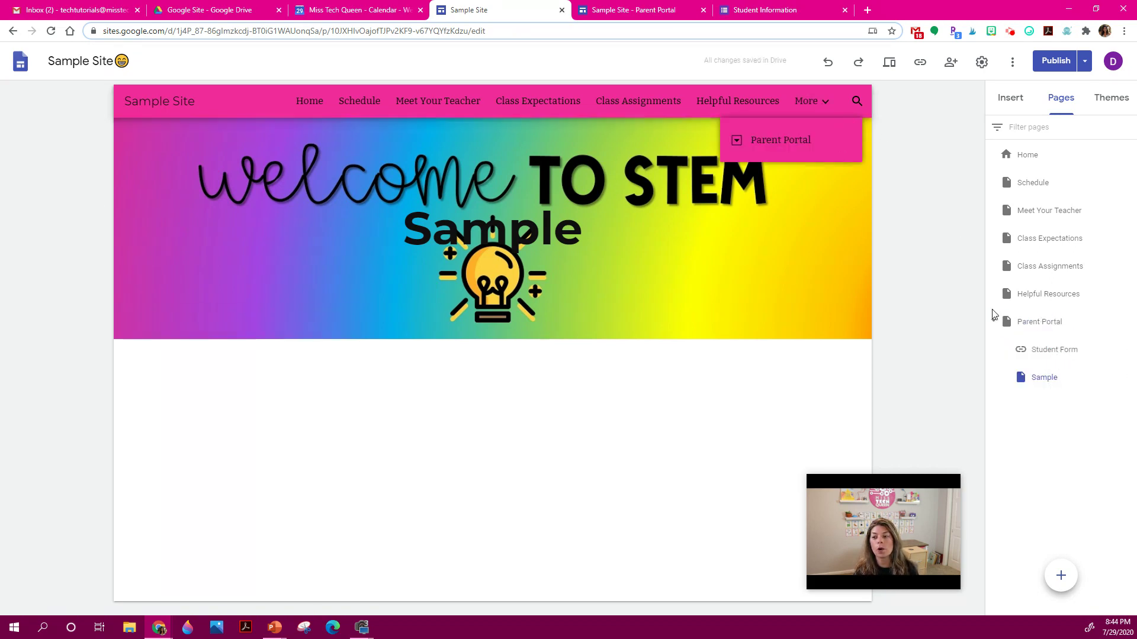
mouse_move(824, 104)
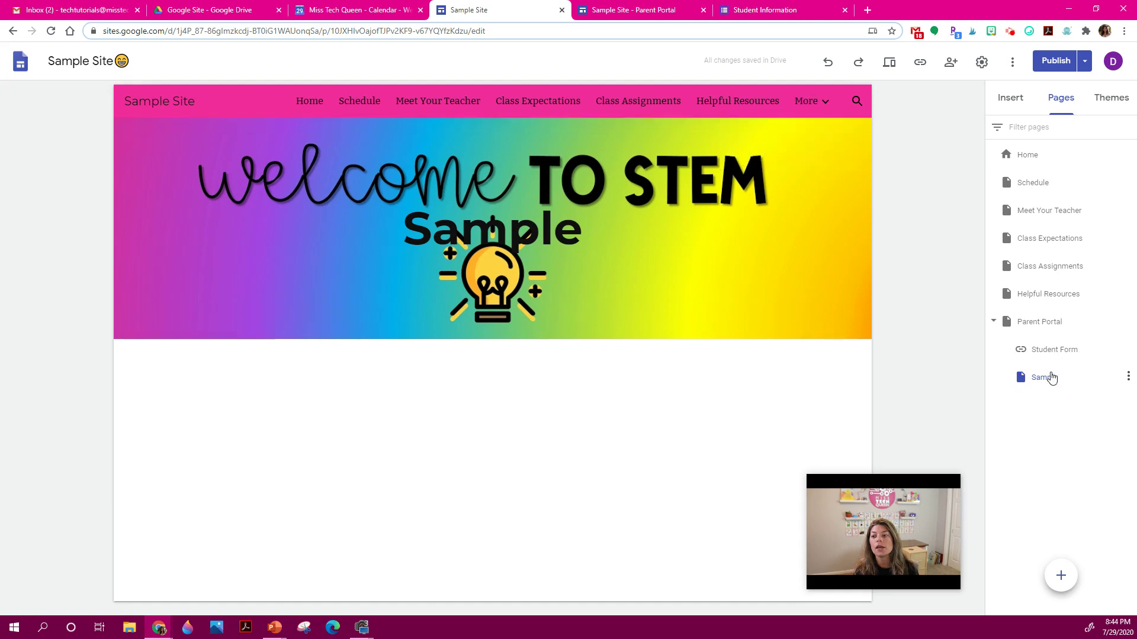
click(1102, 99)
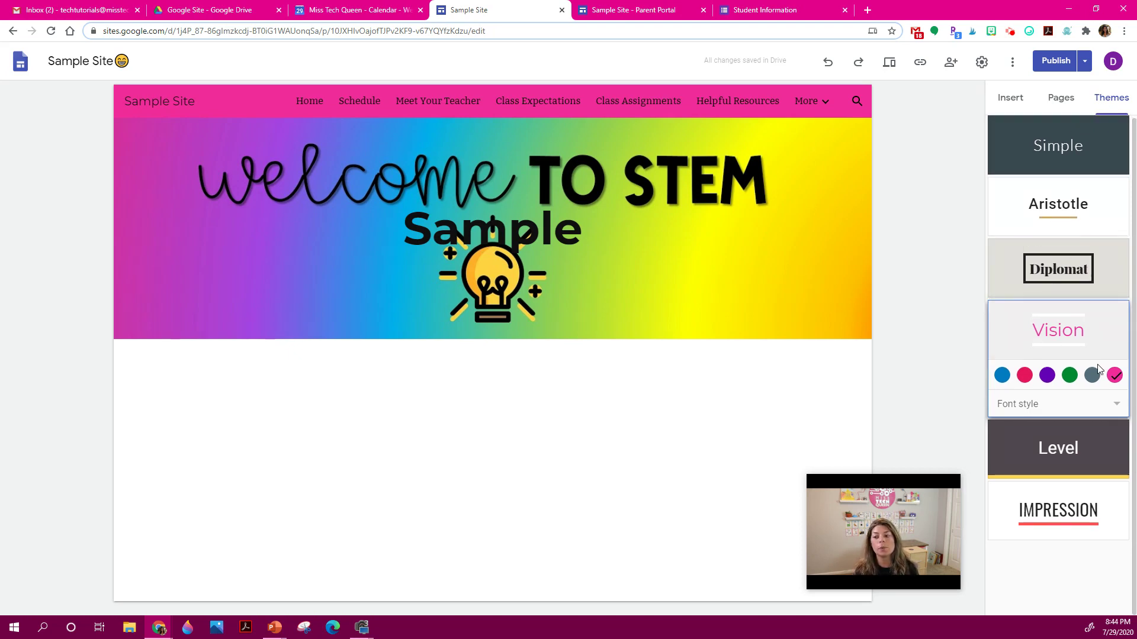
- Preview the Vision theme's fonts, then apply Impression with a pink accent colour
click(1095, 405)
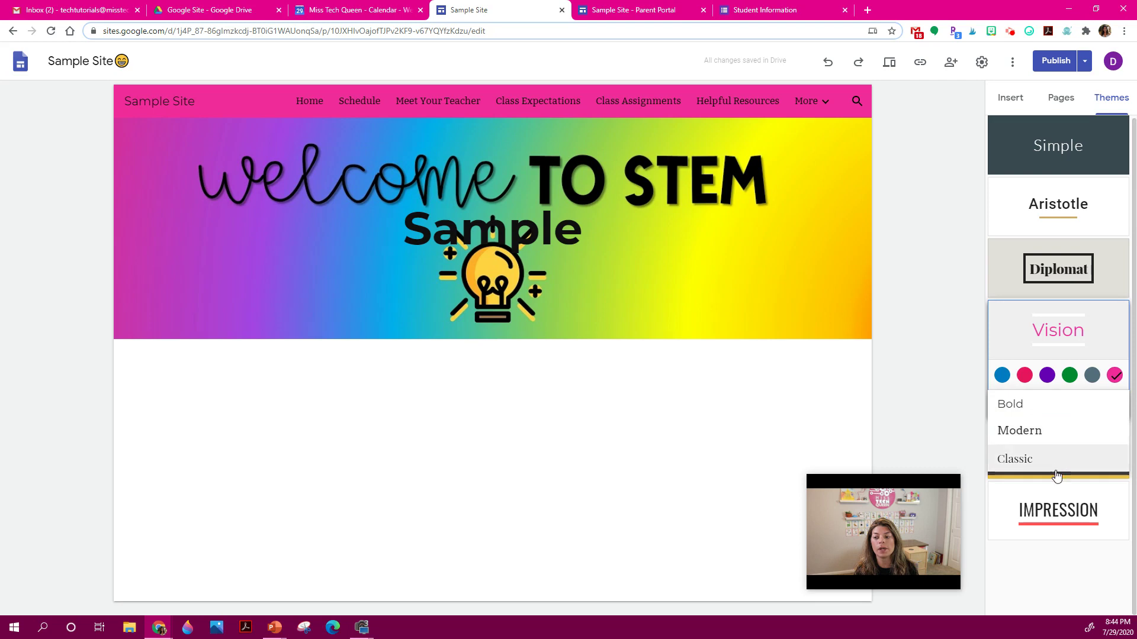
click(1052, 512)
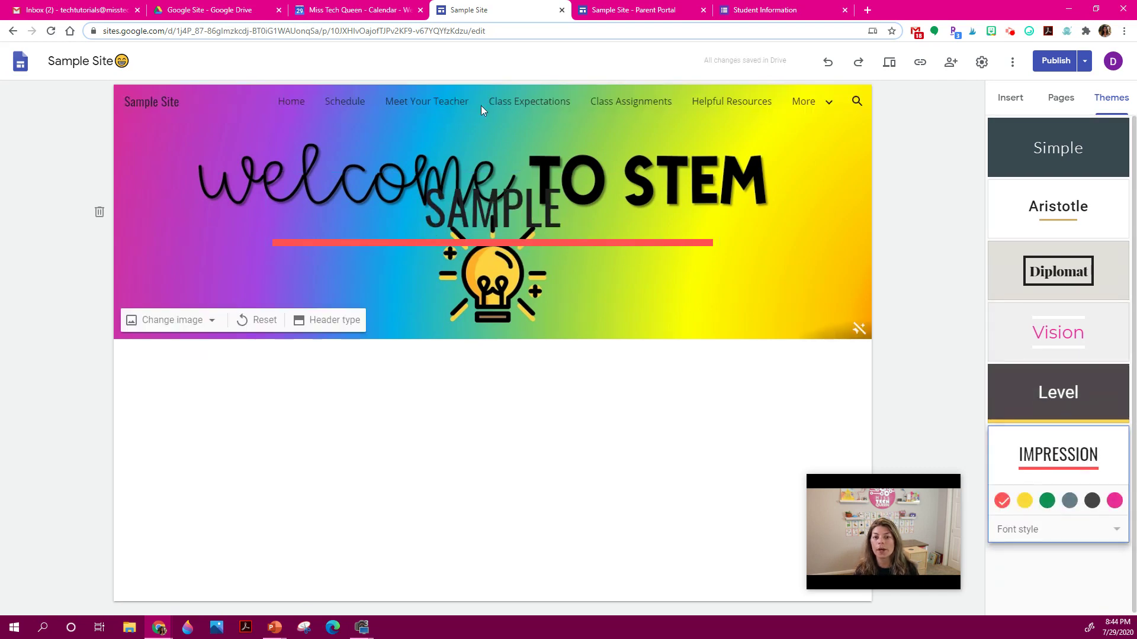
click(1114, 500)
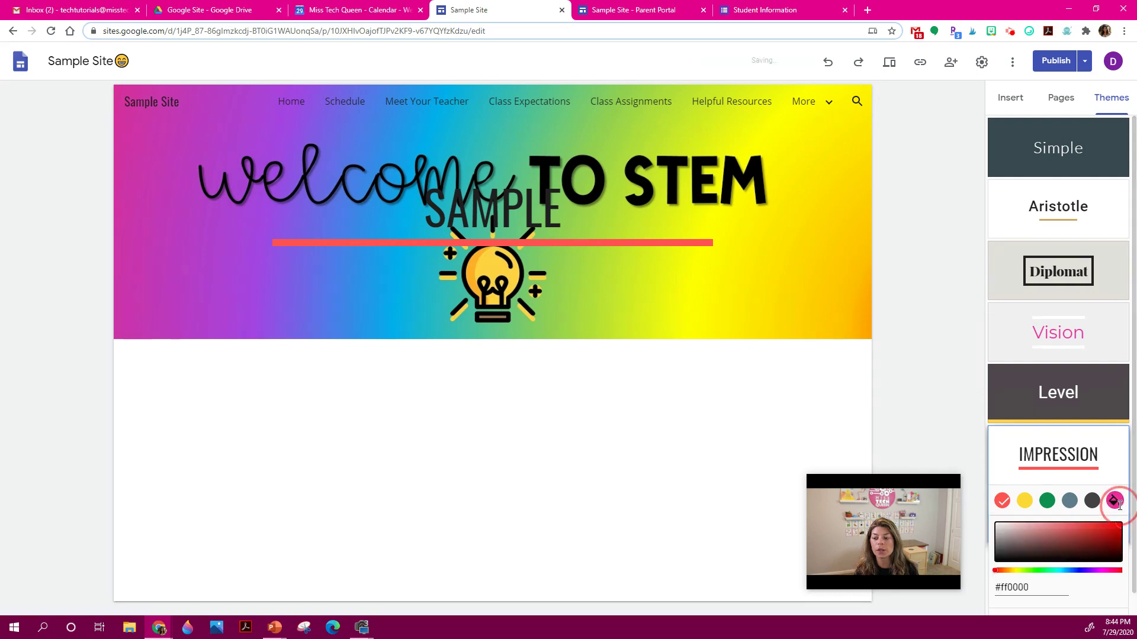
click(1117, 477)
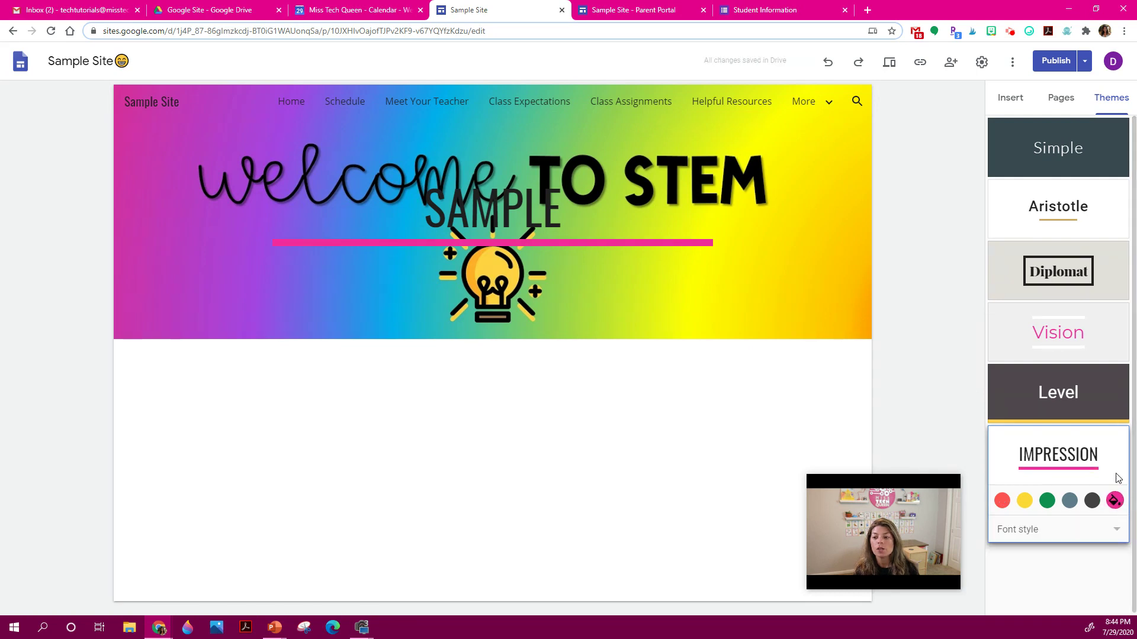
click(1103, 534)
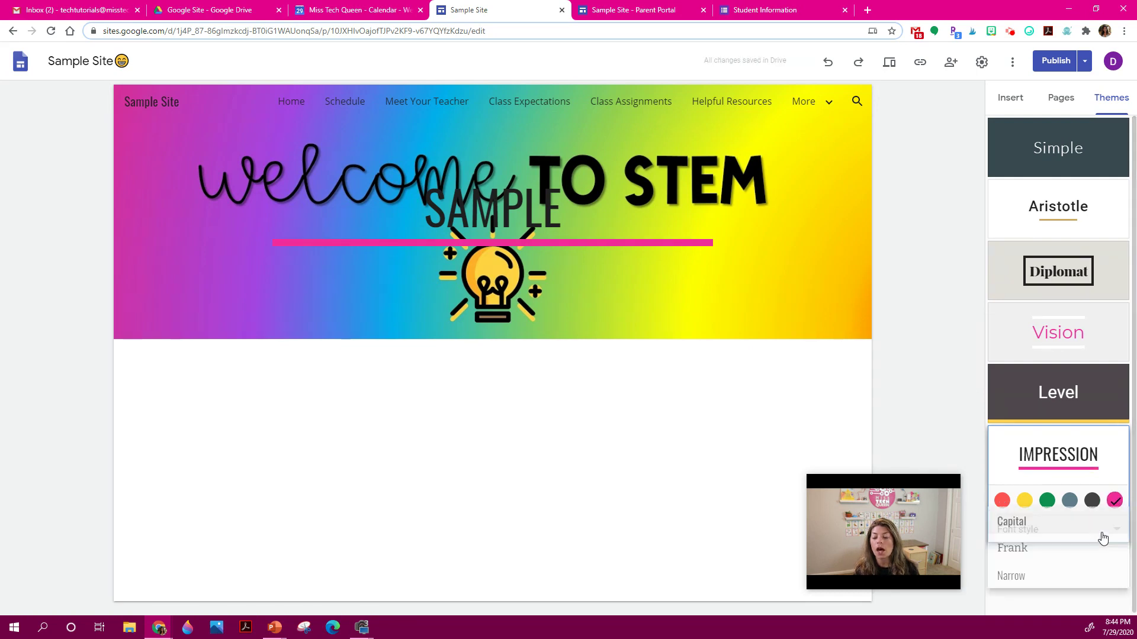
- Apply the Level theme with the custom accent colour #f02a99
click(1089, 388)
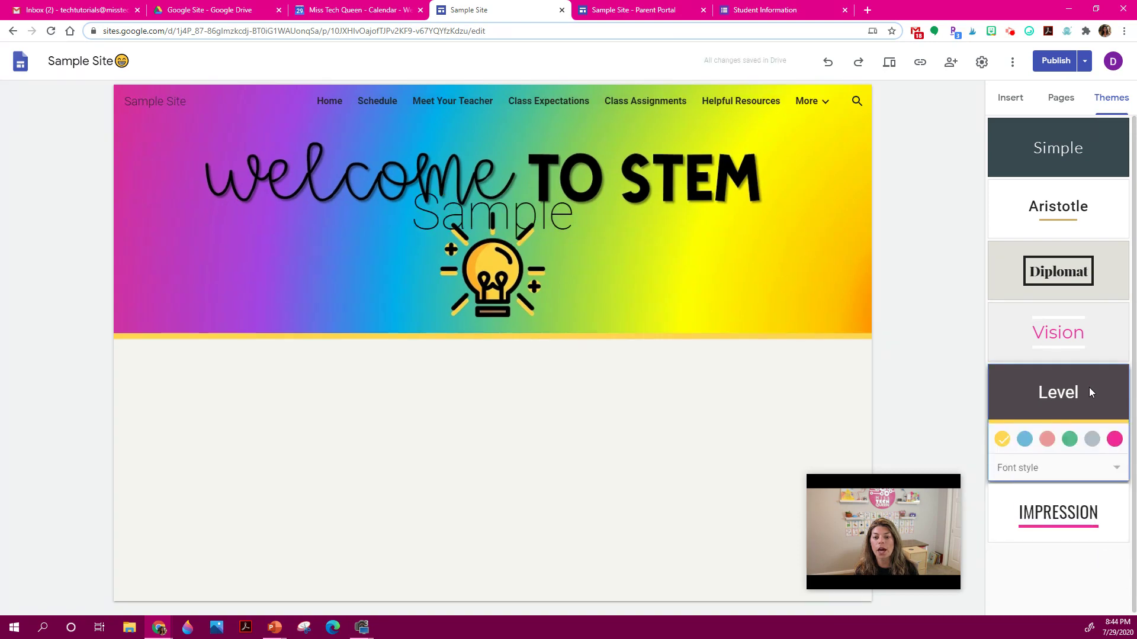
click(1113, 439)
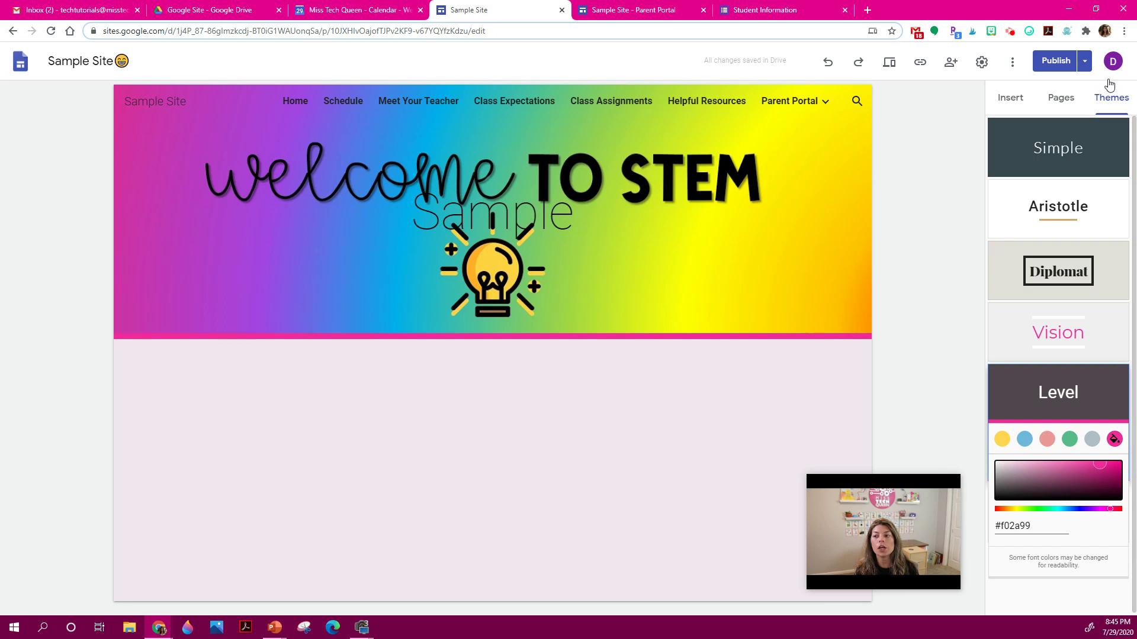
click(923, 170)
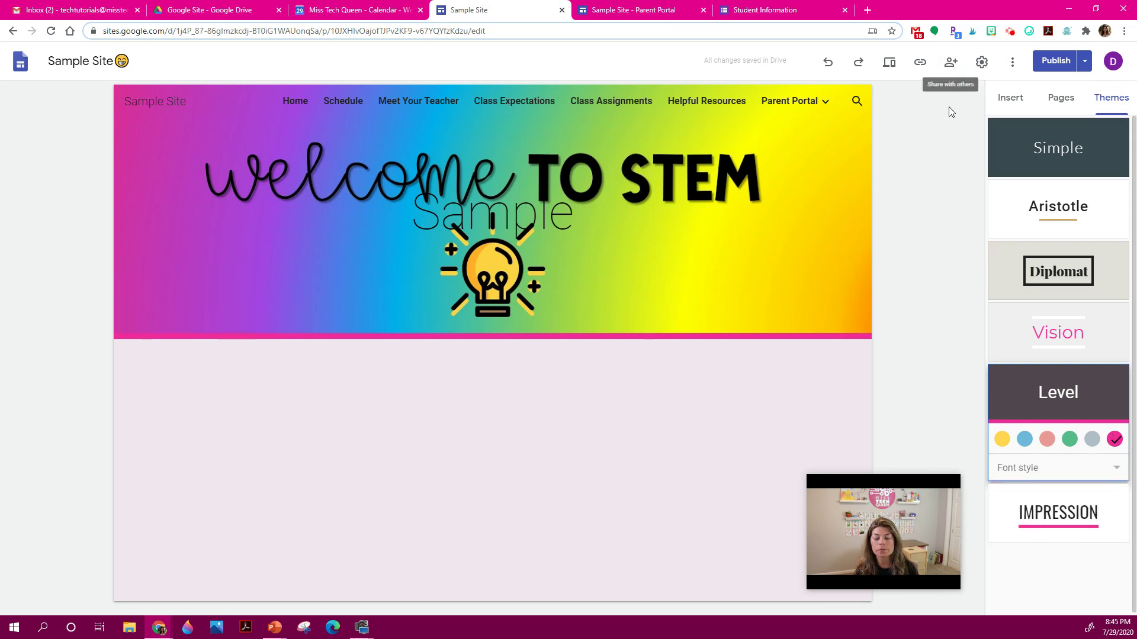
click(1010, 97)
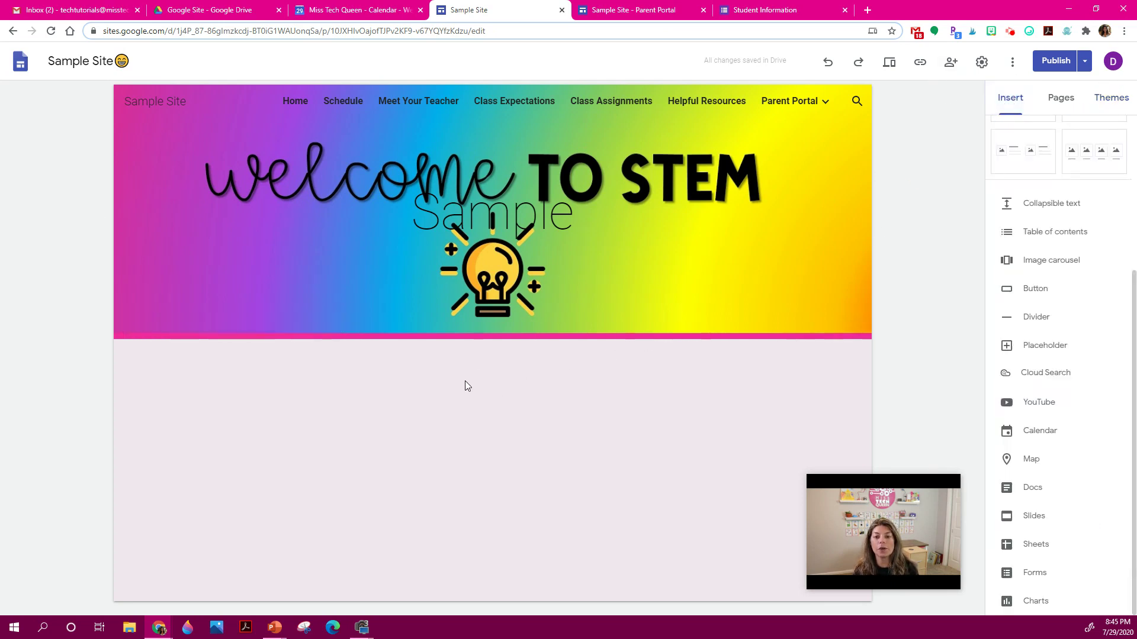
mouse_move(762, 109)
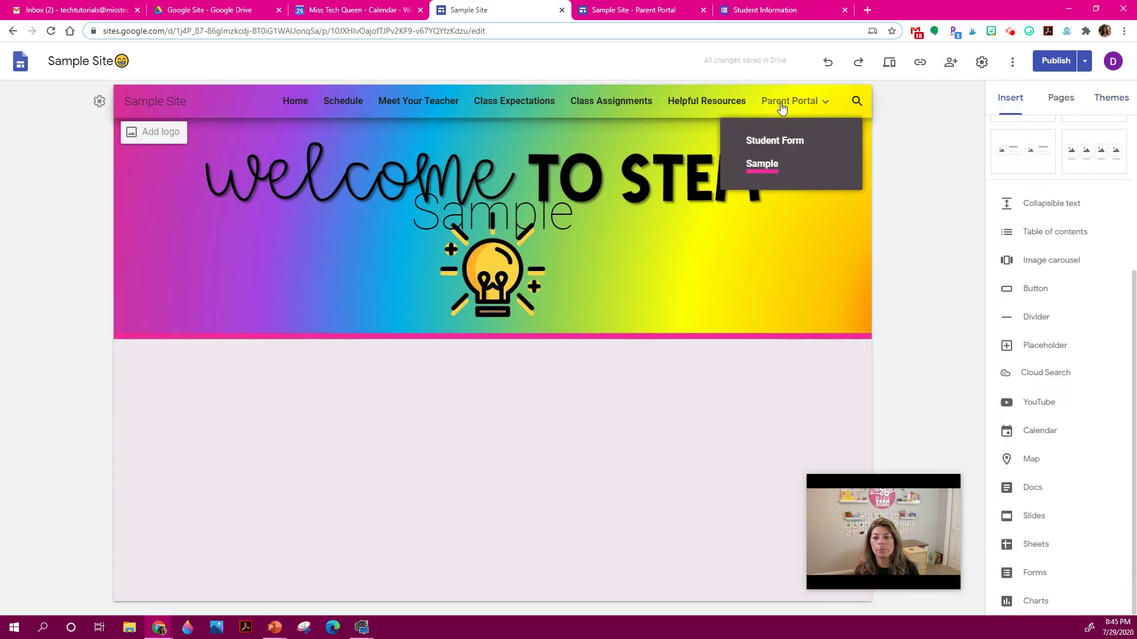
click(737, 103)
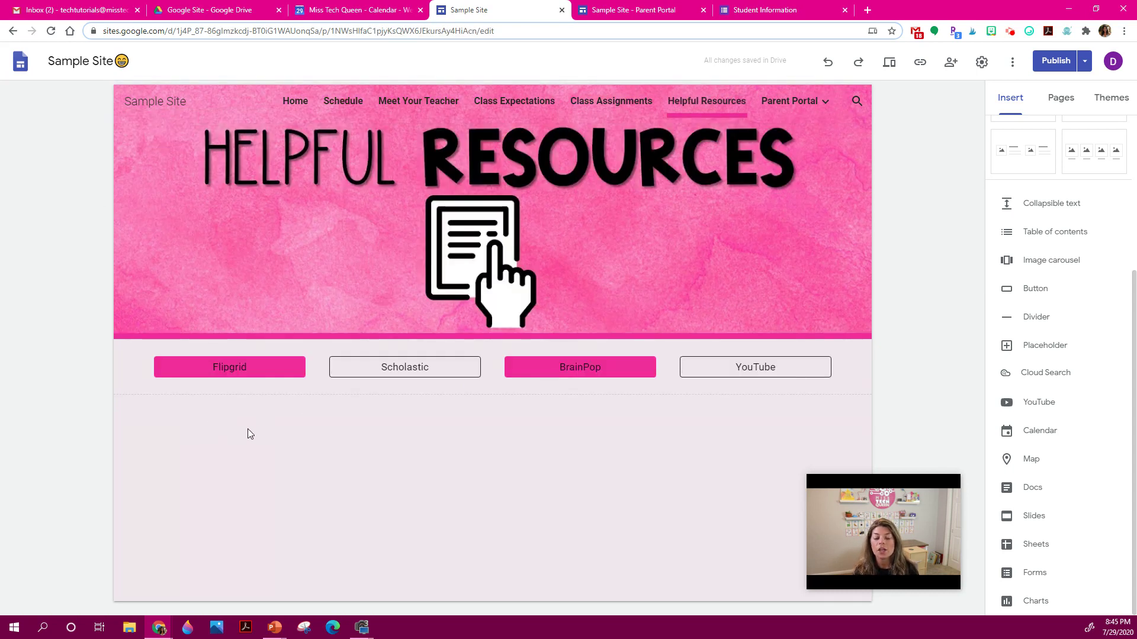
click(1030, 290)
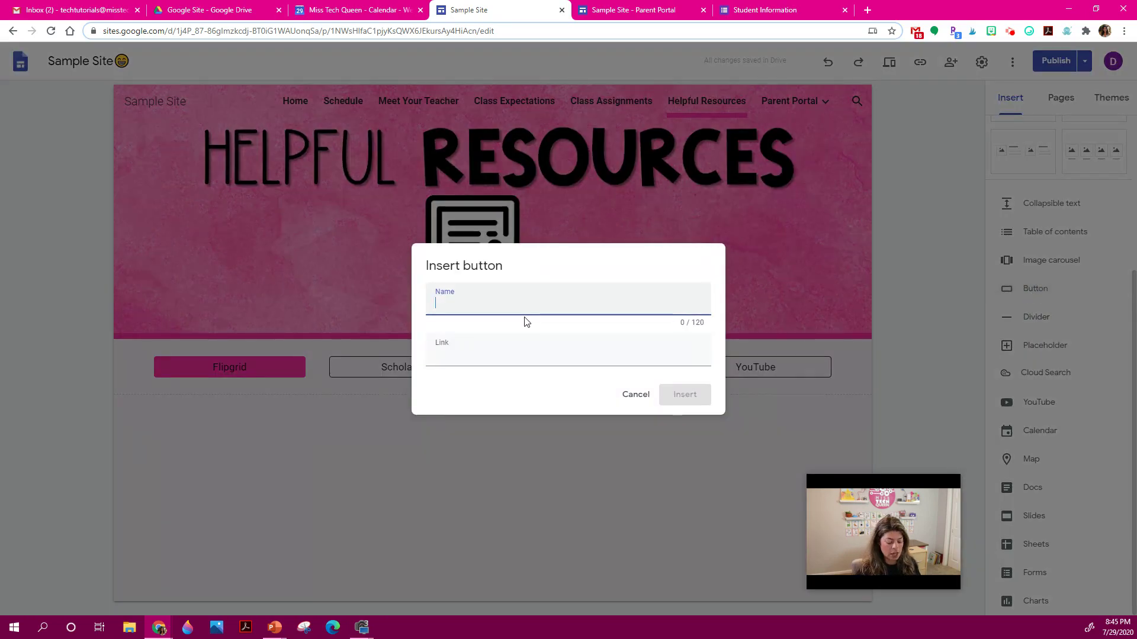
text(Google Classroom)
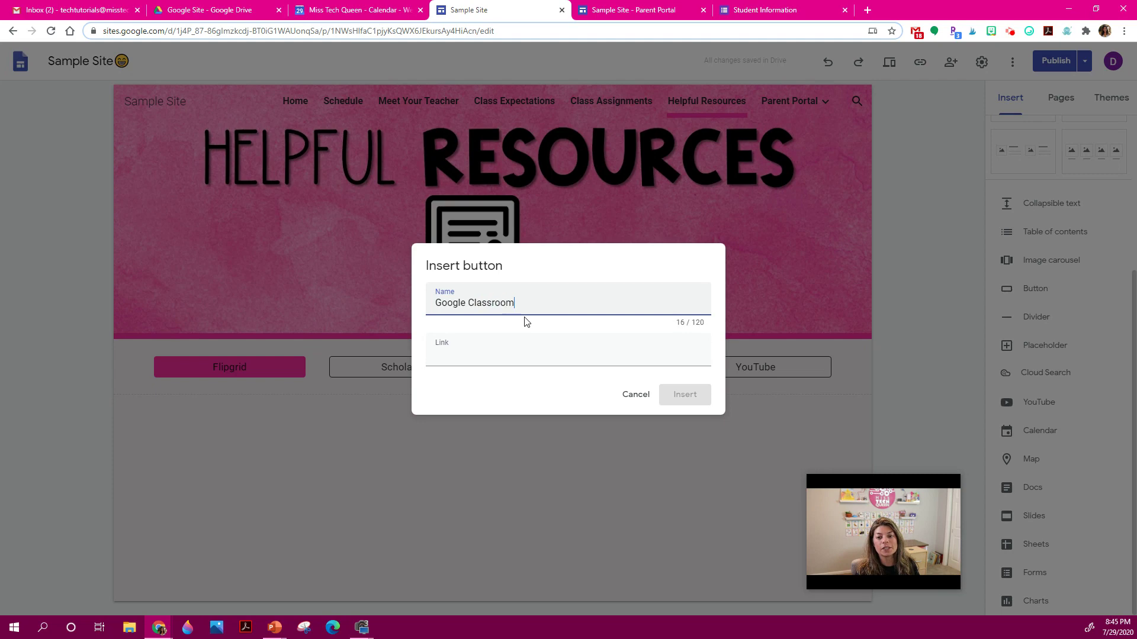
key(Tab)
text(Google Classro)
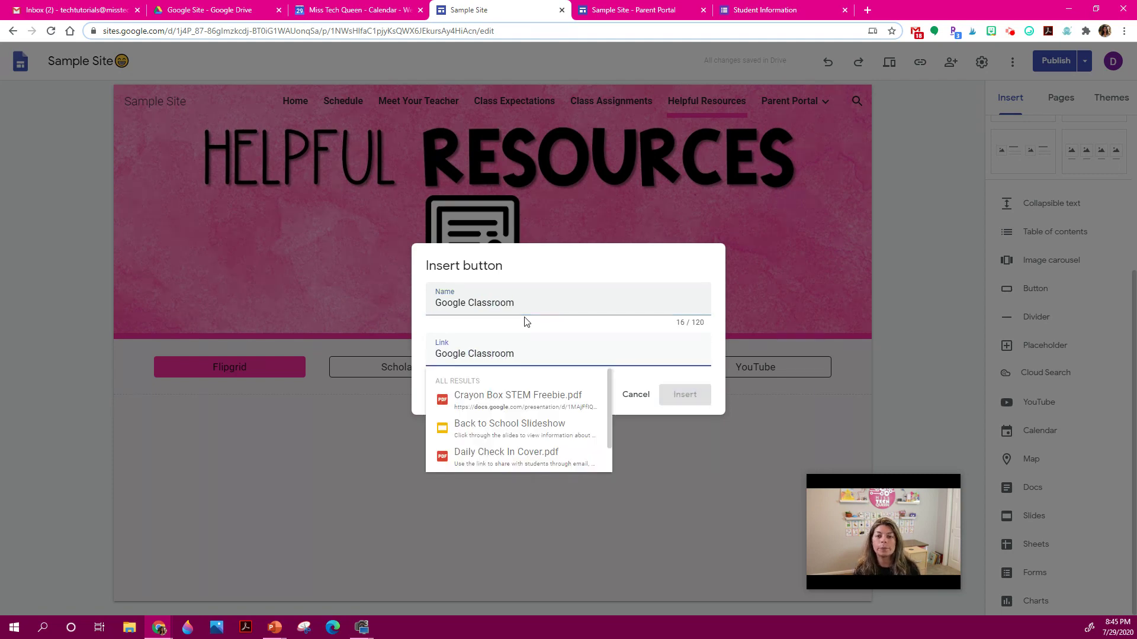
drag(520, 352, 223, 345)
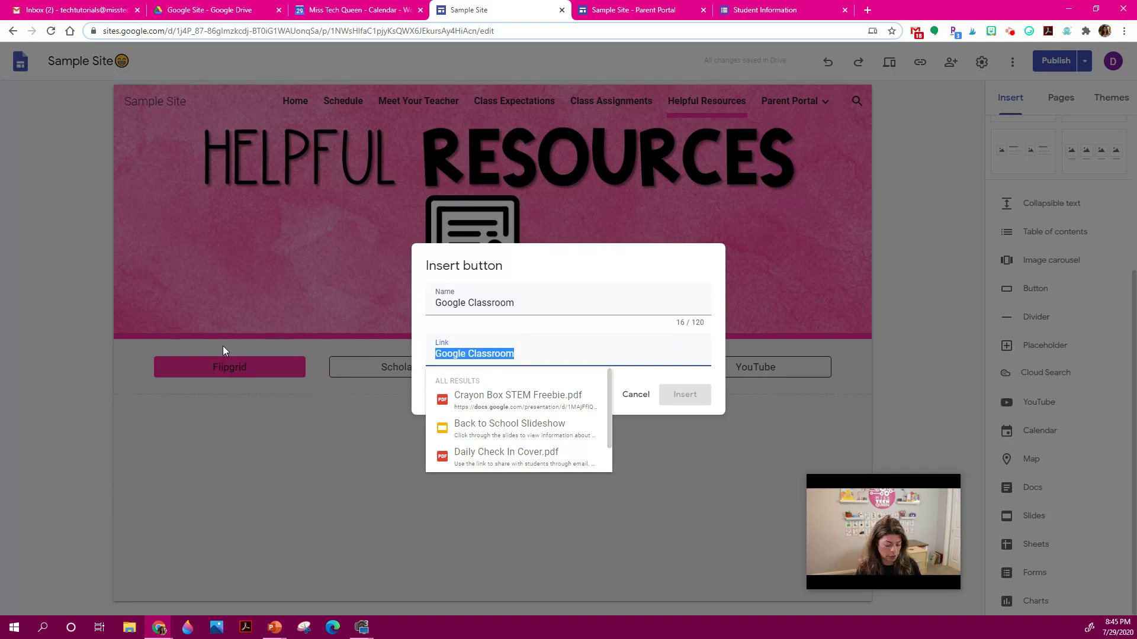
text(www.)
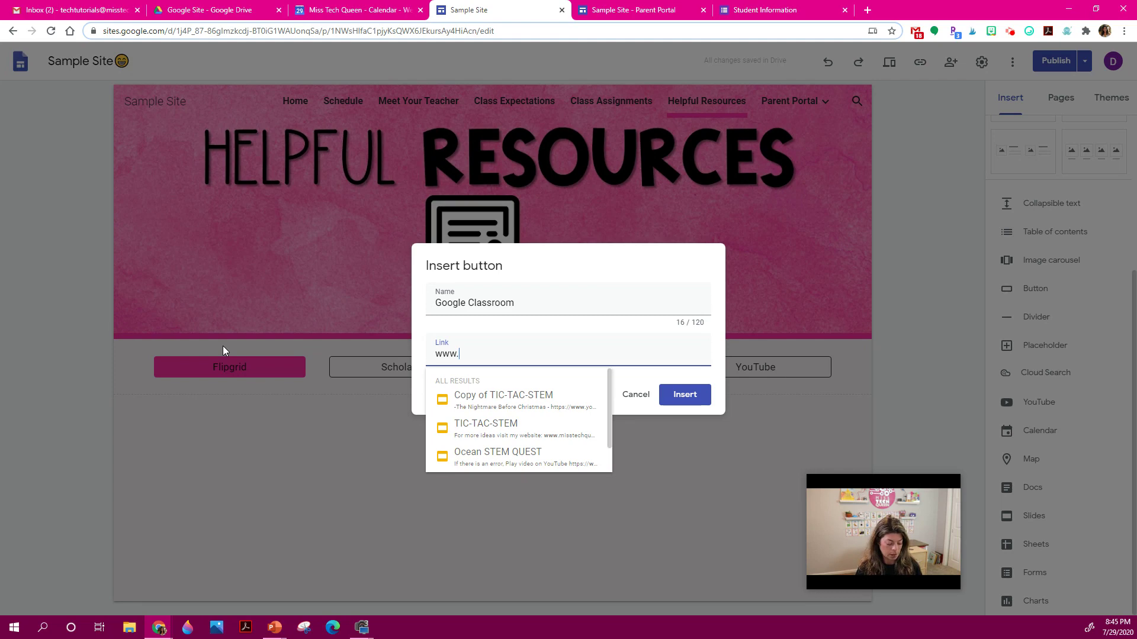
text(googleclassroom)
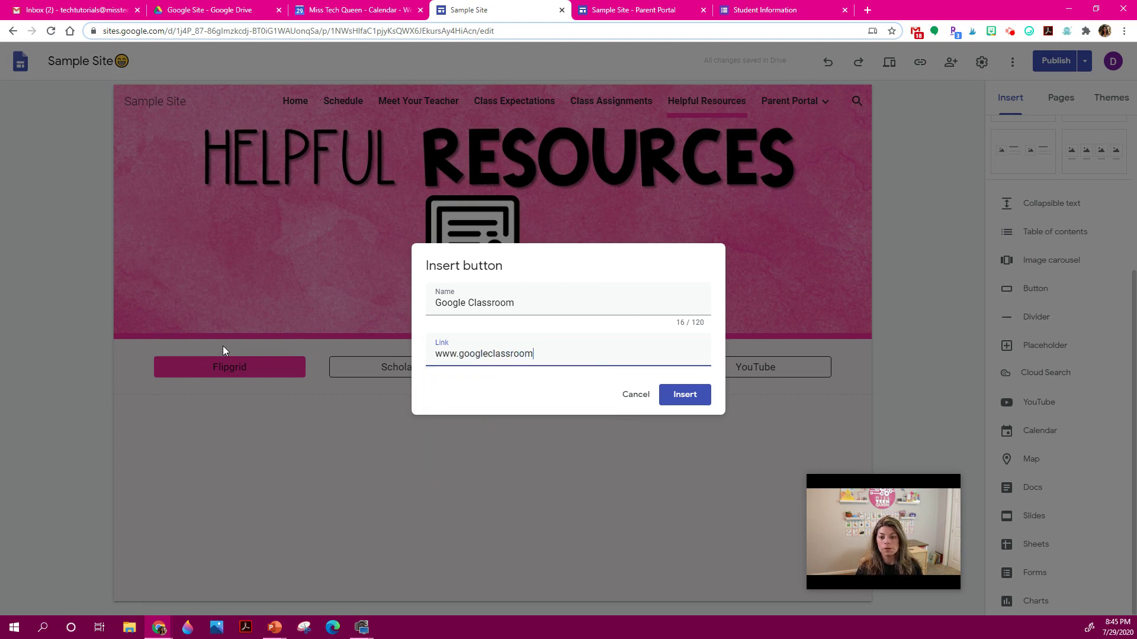
text(.com)
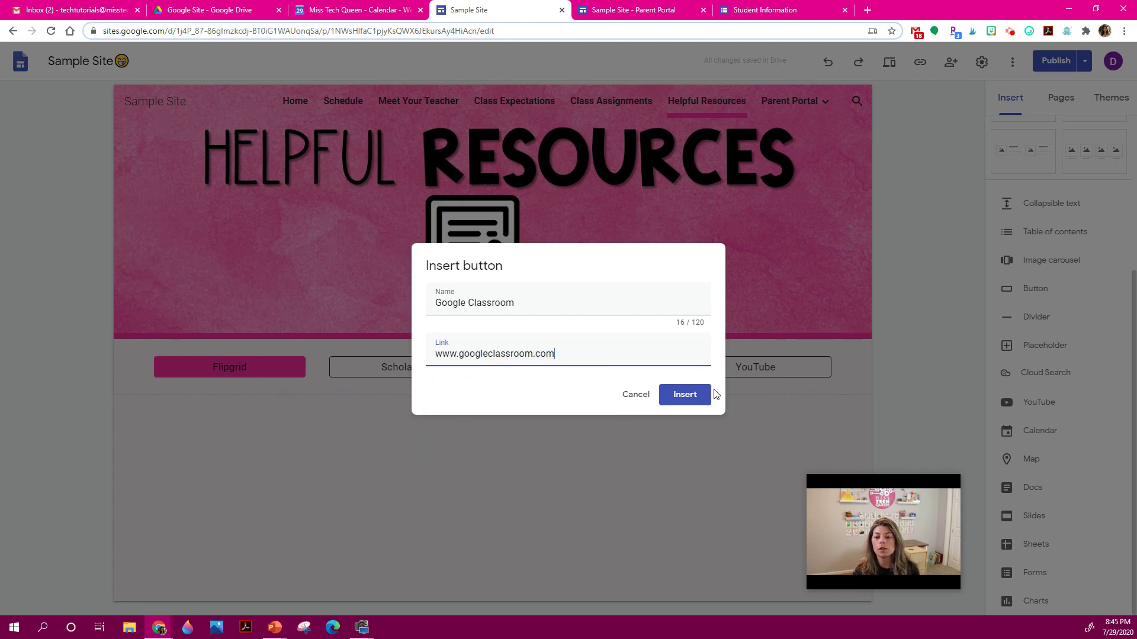
click(696, 394)
- Widen the Google Classroom button and, after trying Outlined and Text, keep the Filled style
drag(252, 423, 308, 423)
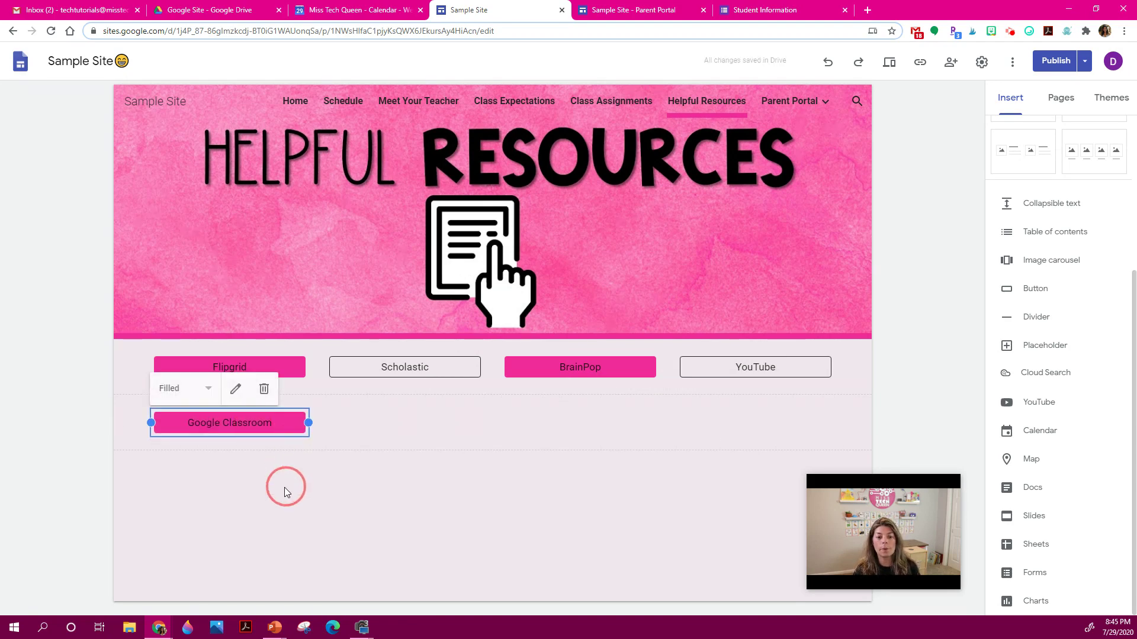
click(195, 389)
click(190, 417)
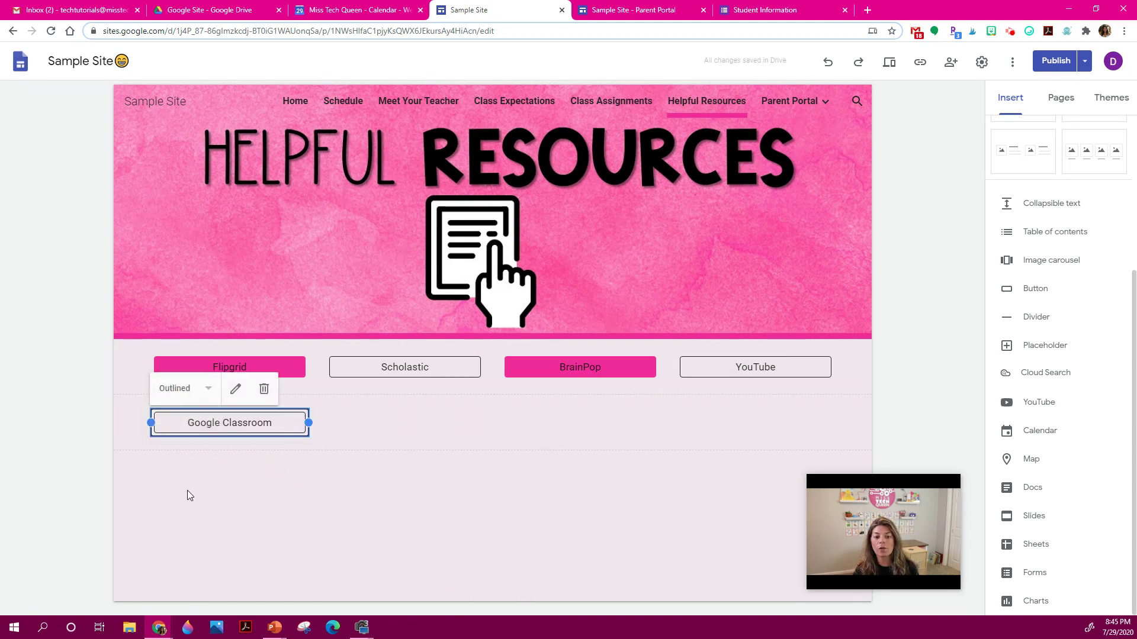
click(189, 390)
click(191, 437)
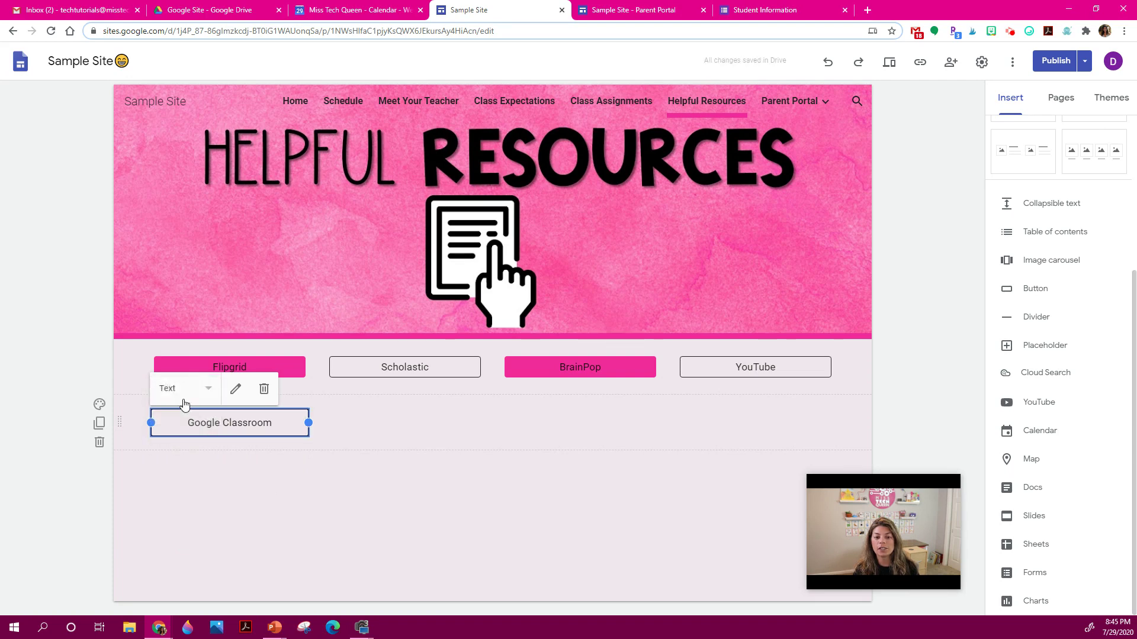
click(232, 482)
click(215, 426)
click(206, 395)
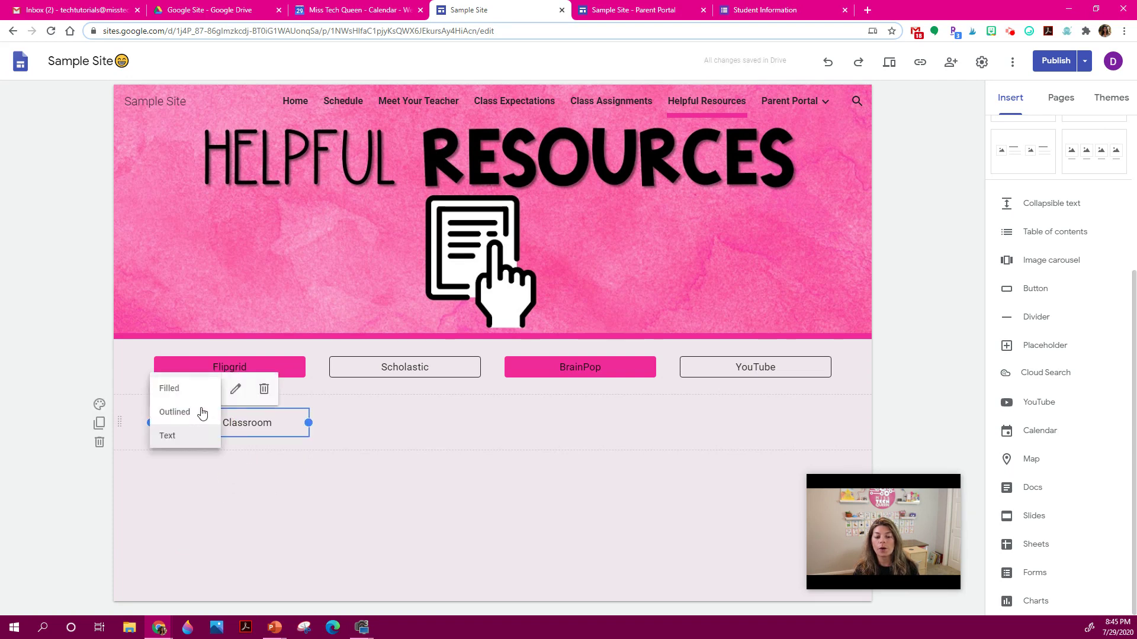
click(188, 393)
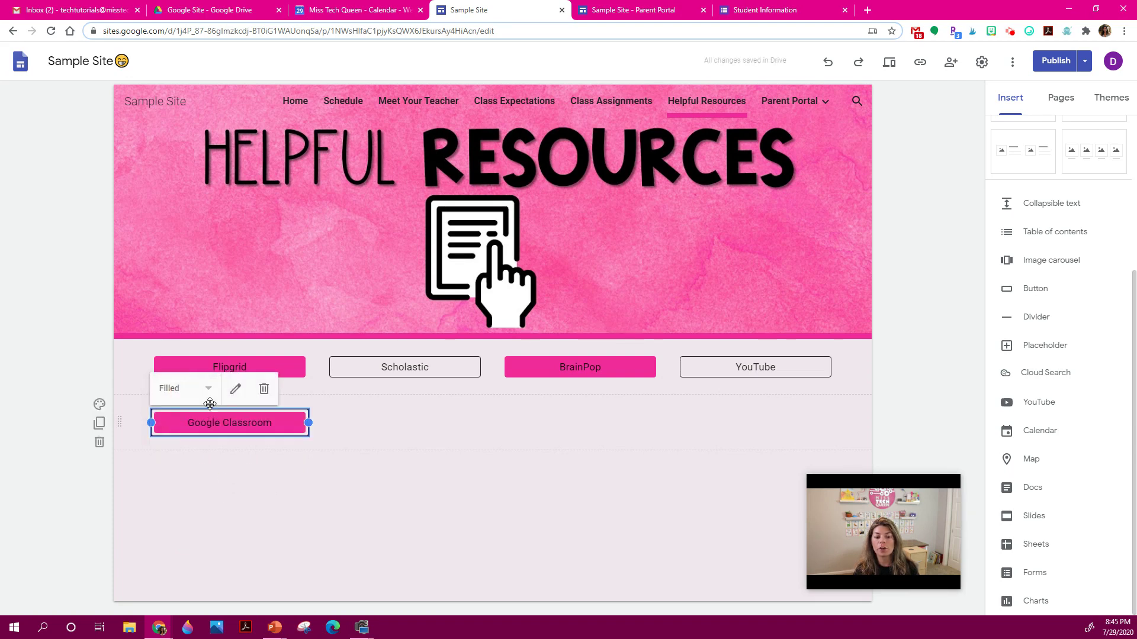
- Give the Google Classroom button's section the pink Emphasis 2 background
click(101, 406)
click(105, 407)
click(107, 410)
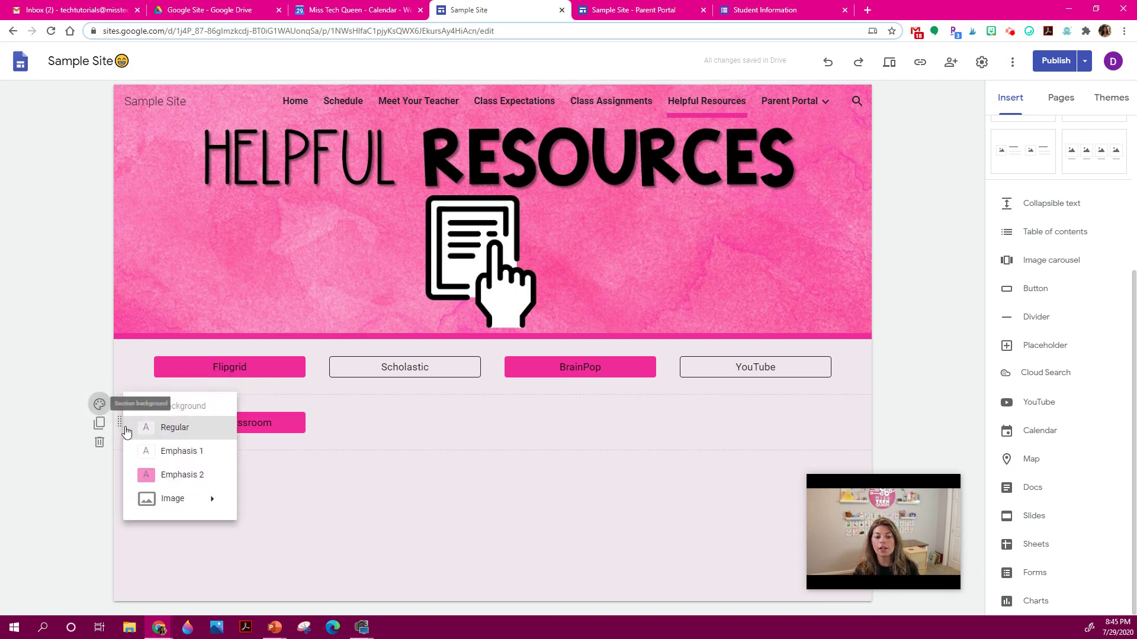
click(101, 408)
click(97, 406)
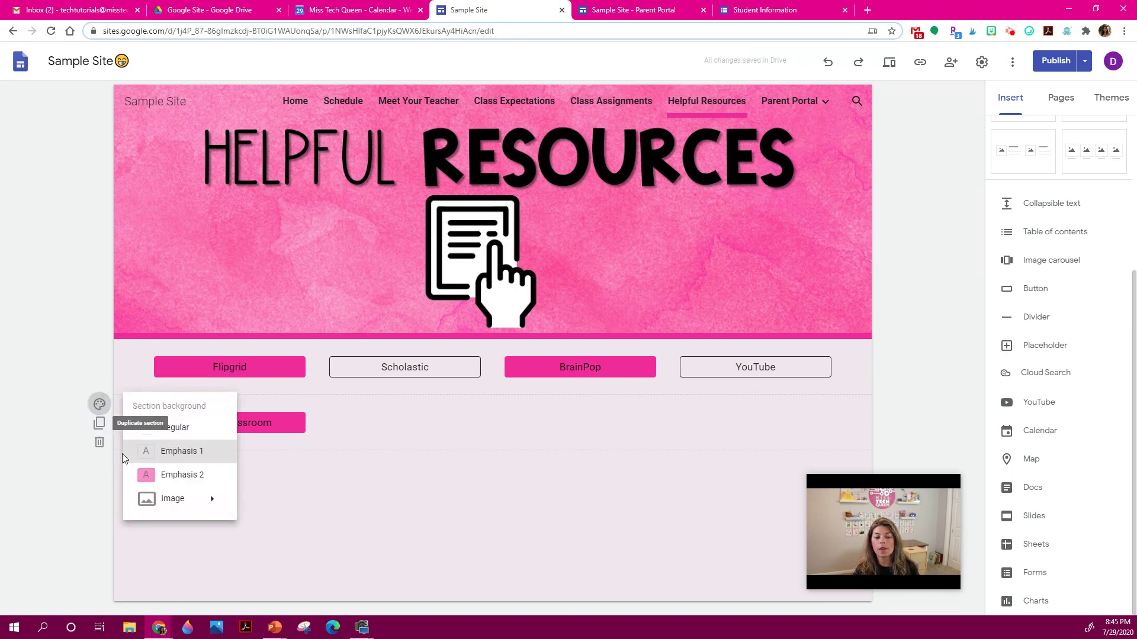
click(131, 473)
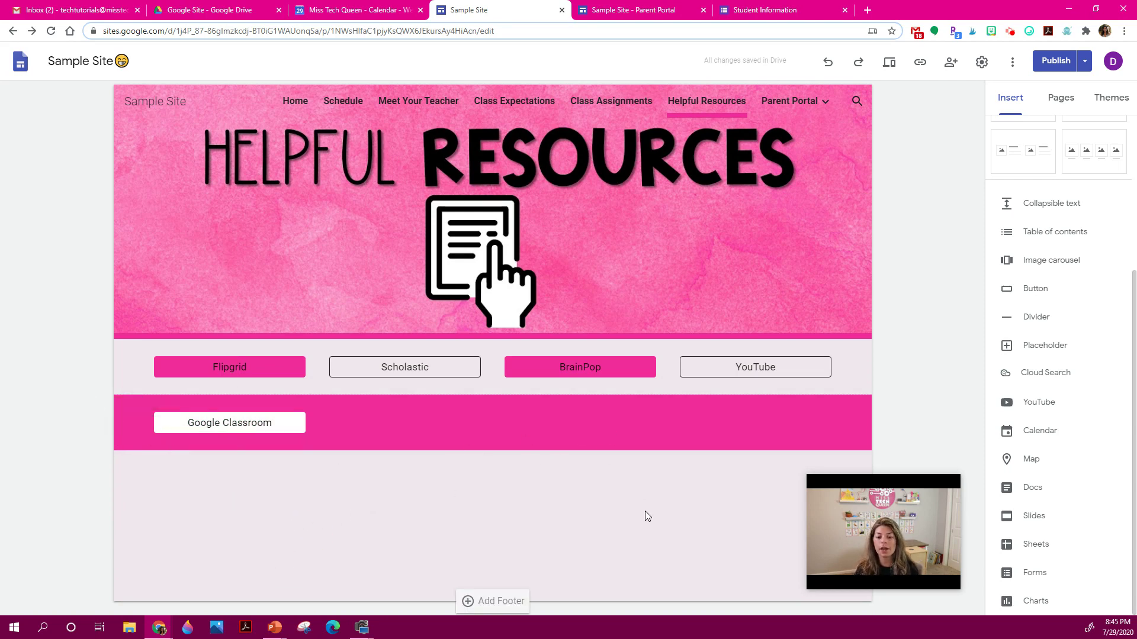
click(793, 102)
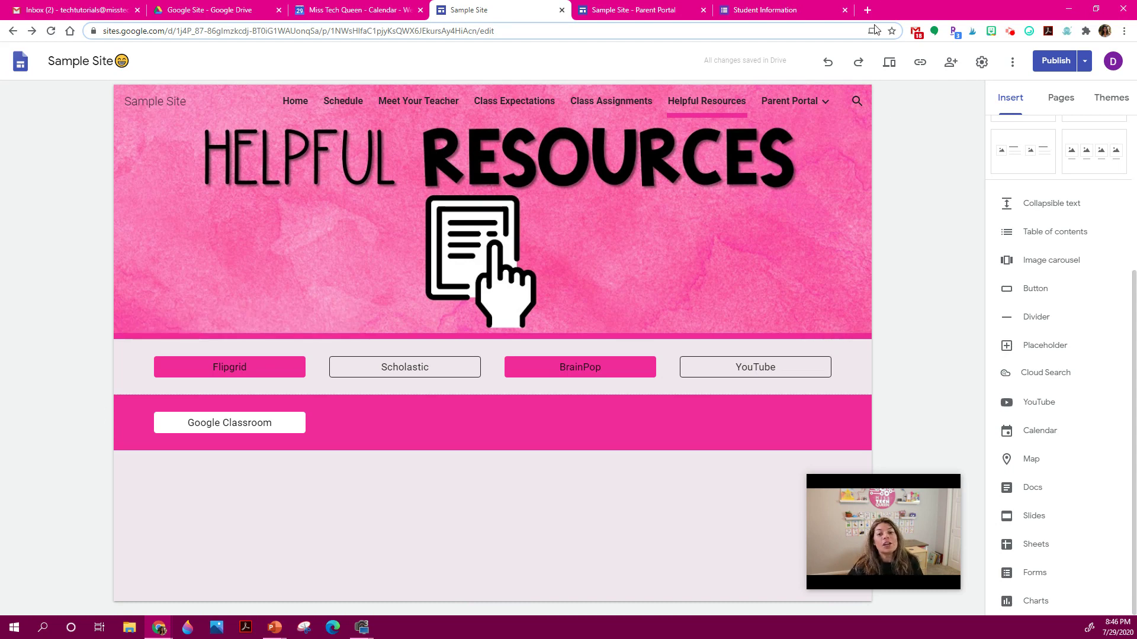
- In site settings, switch navigation mode to Side, then back to Top
click(982, 65)
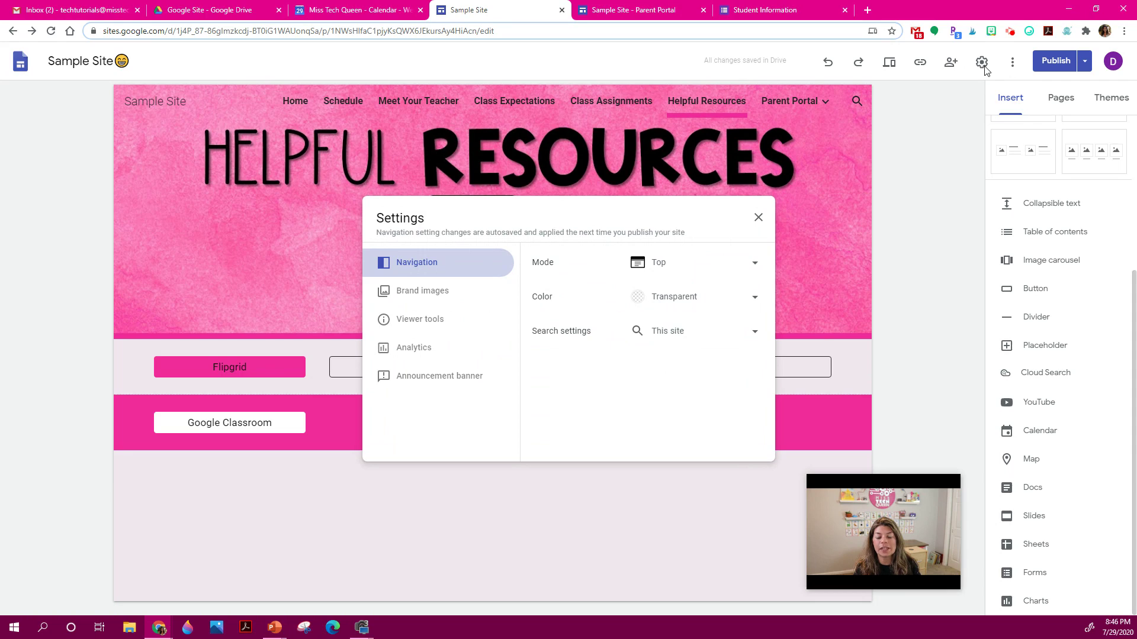
drag(714, 208, 672, 262)
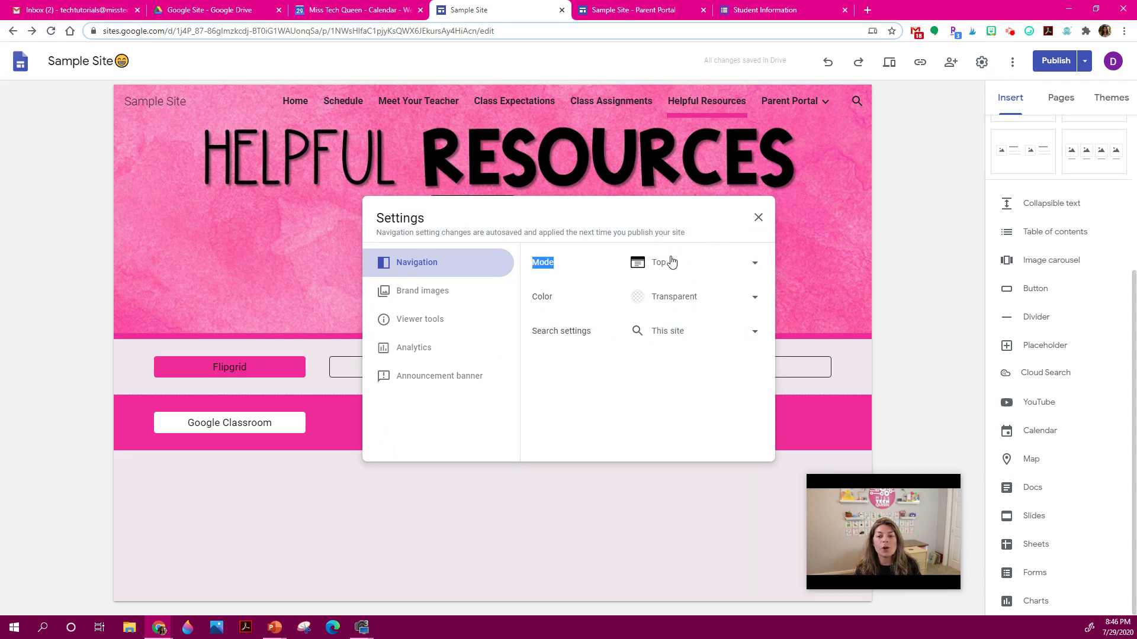
click(684, 423)
click(745, 262)
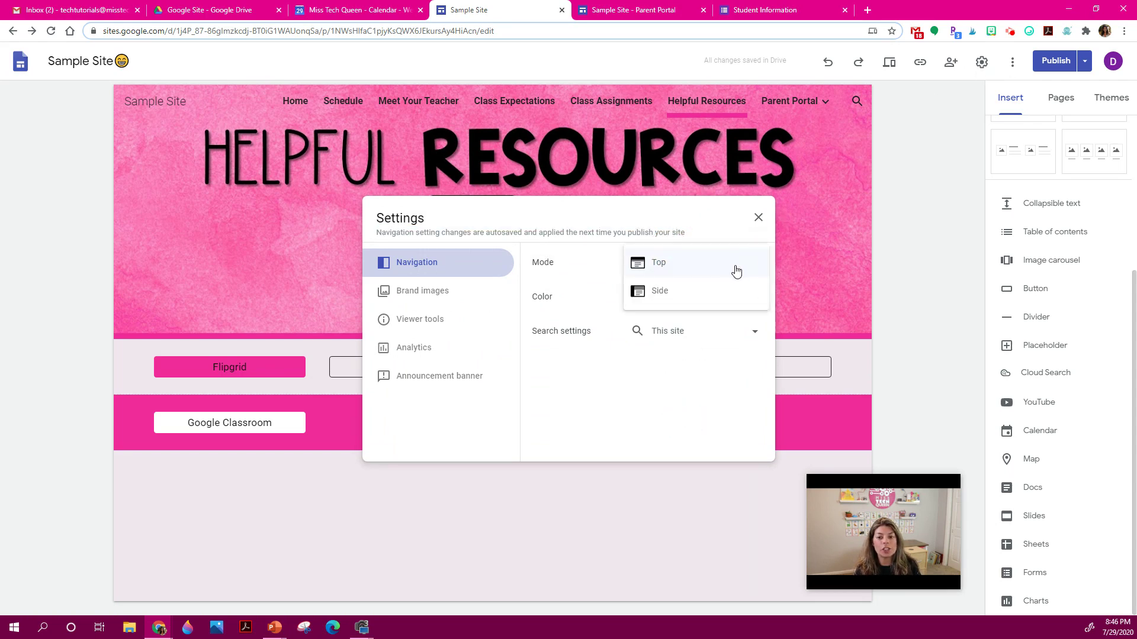
click(674, 287)
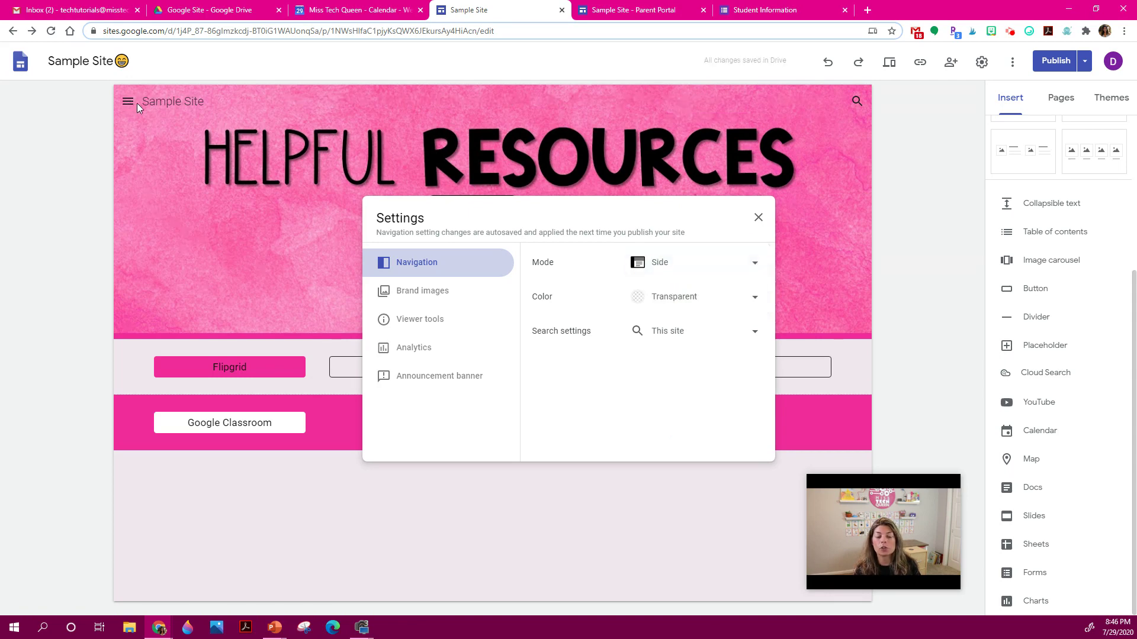
click(671, 274)
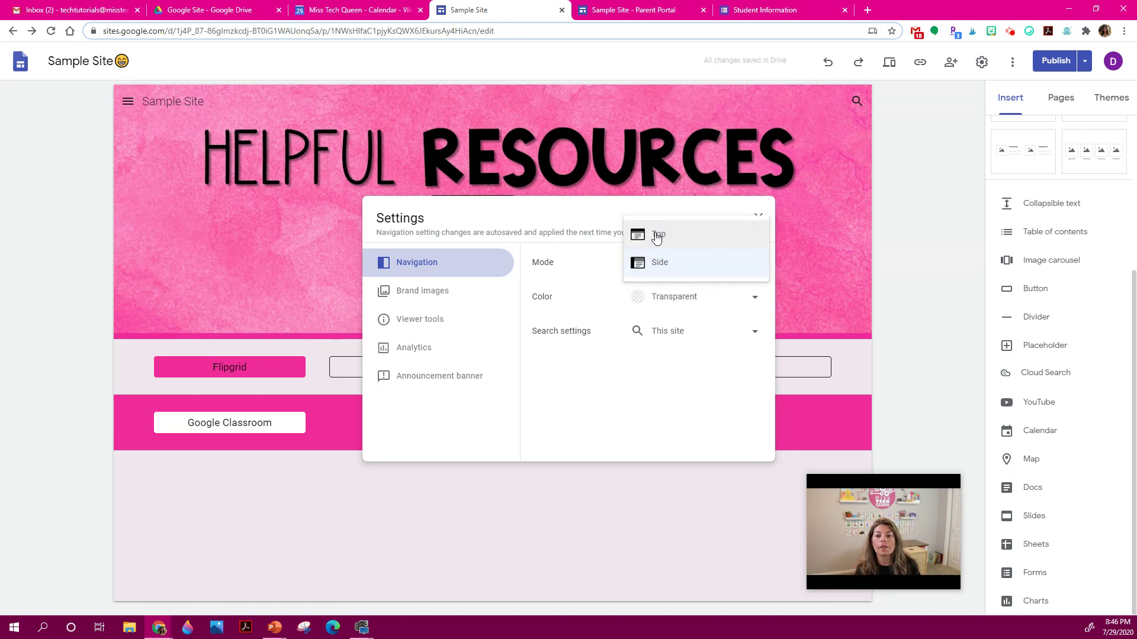
click(656, 236)
- Try white and black navigation bar colours, ending on Transparent
click(691, 298)
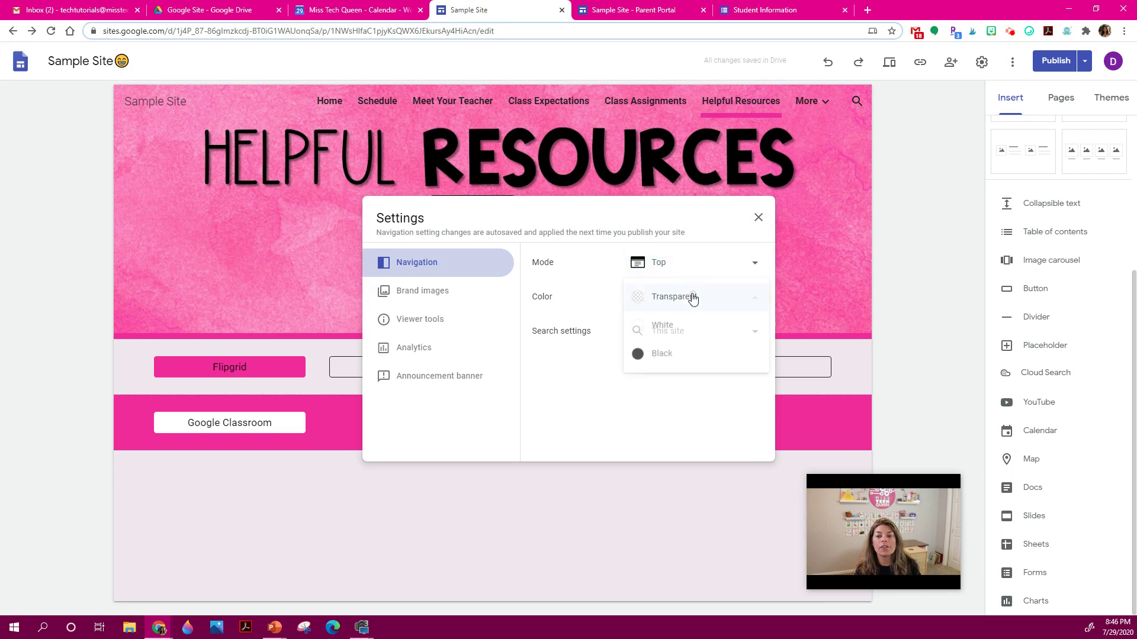
click(687, 327)
click(685, 311)
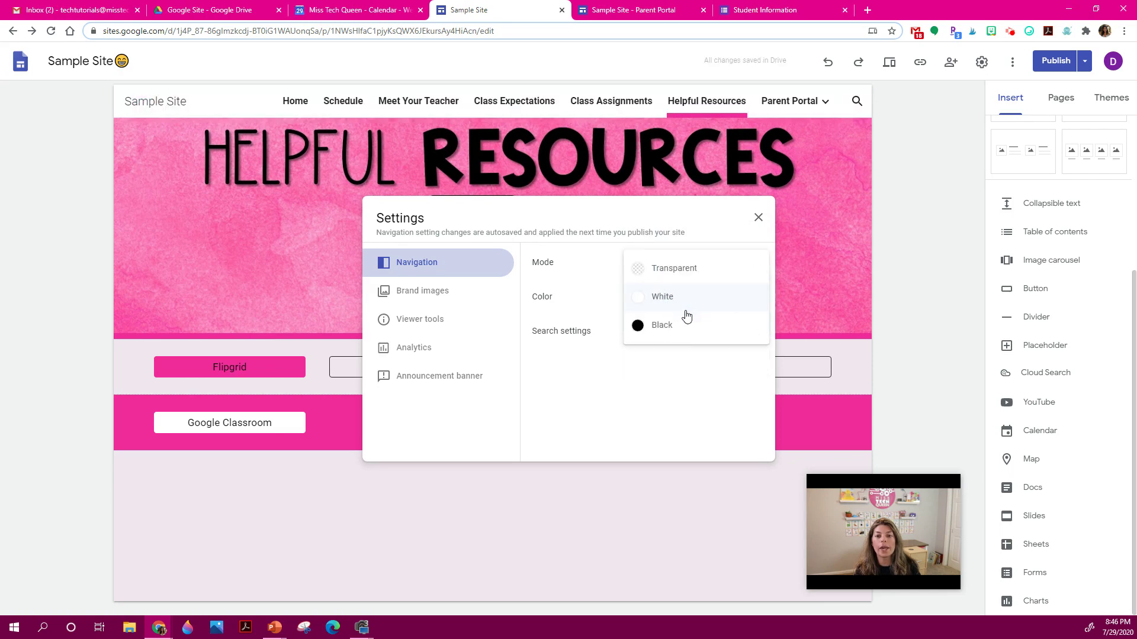
click(672, 297)
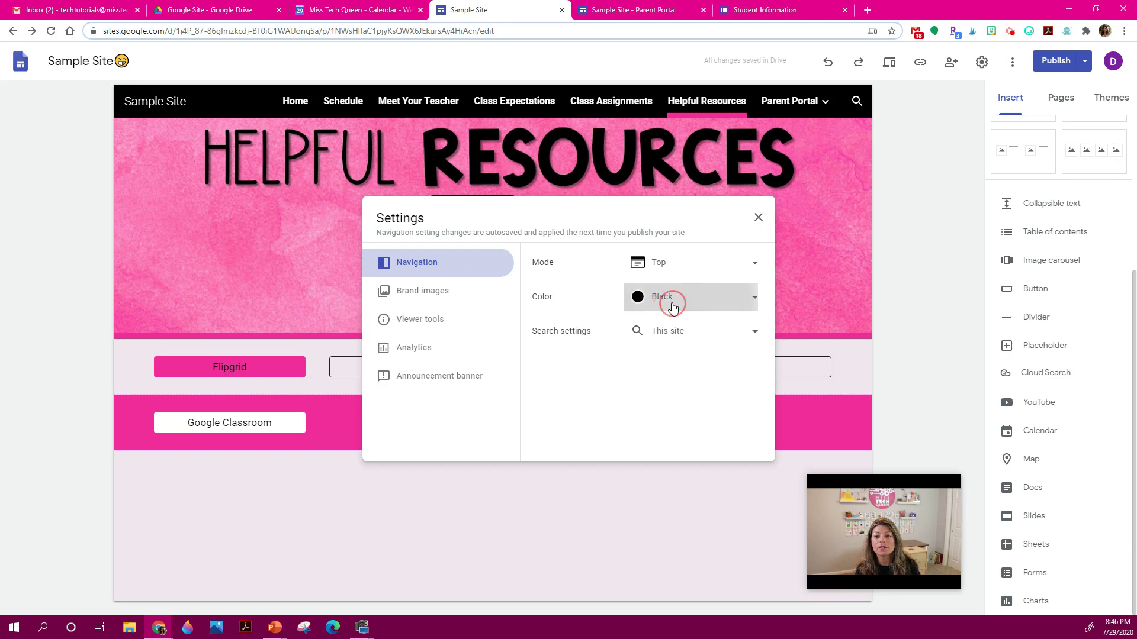
click(666, 251)
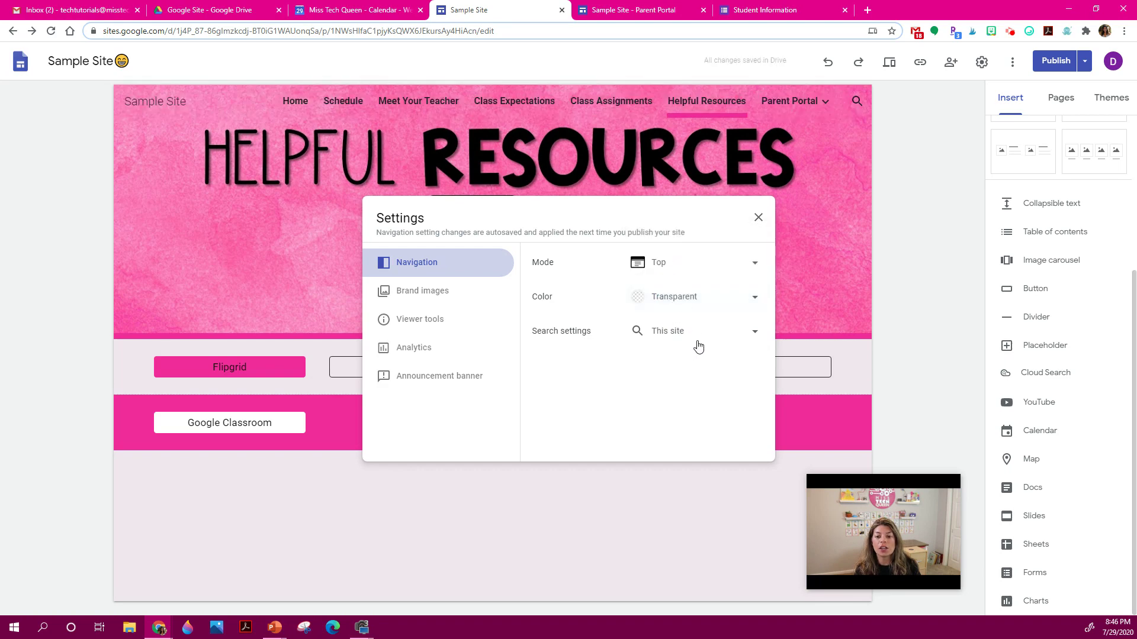
- Look over Brand images, Viewer tools and Analytics, ending on the Announcement banner settings
click(468, 305)
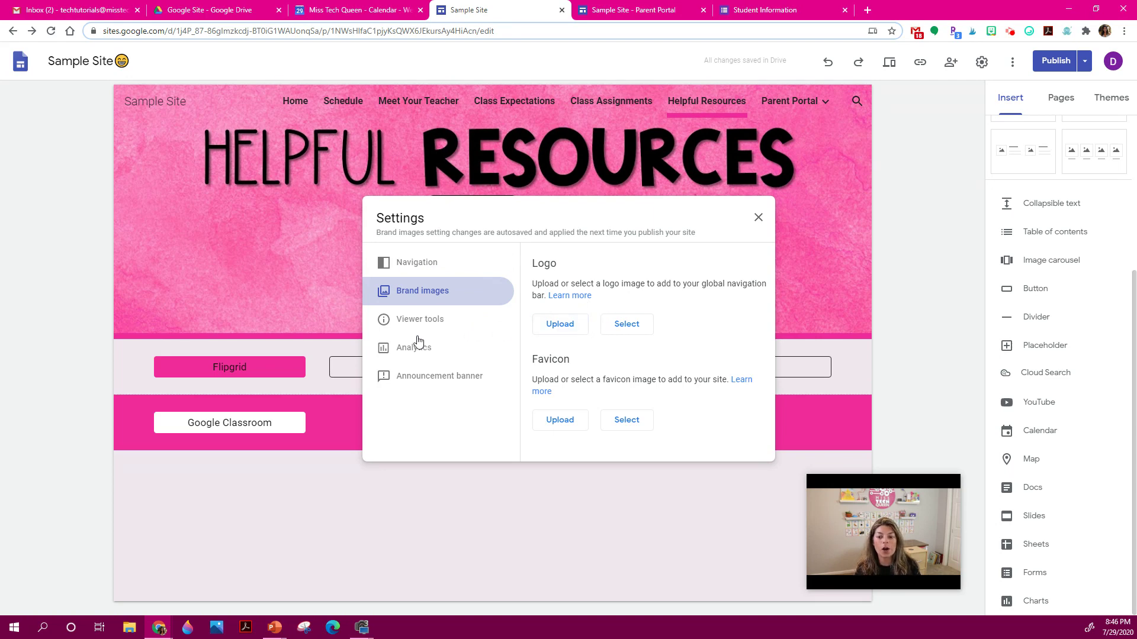
click(462, 331)
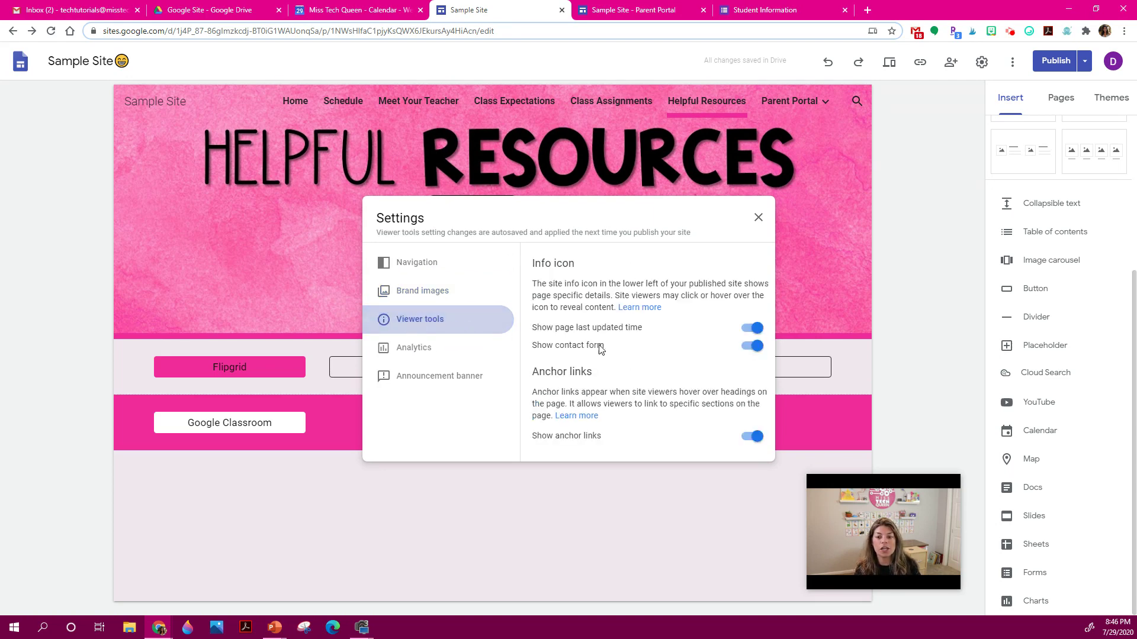
click(400, 348)
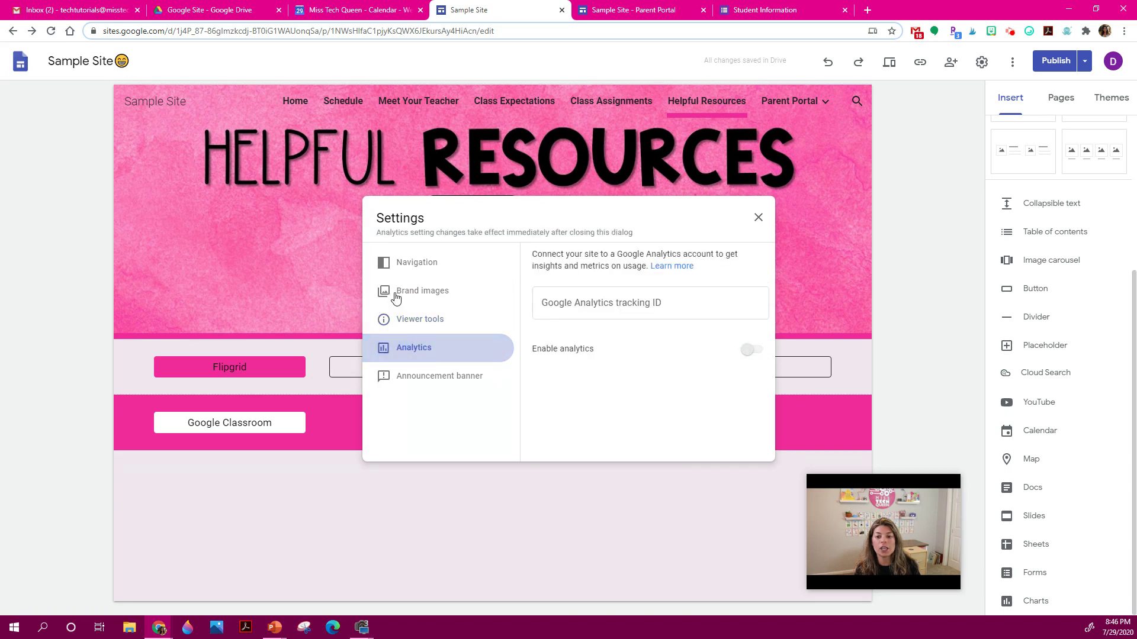
click(445, 379)
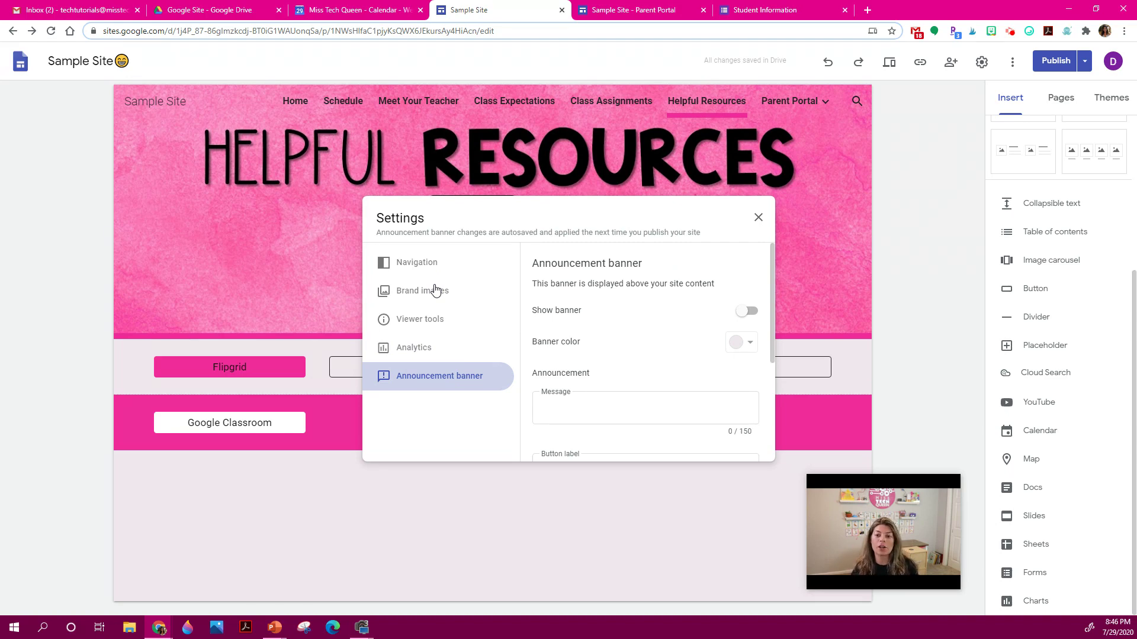
- Switch on a red announcement banner reading 'Student Forms Due Wednesday' and close Settings
click(746, 312)
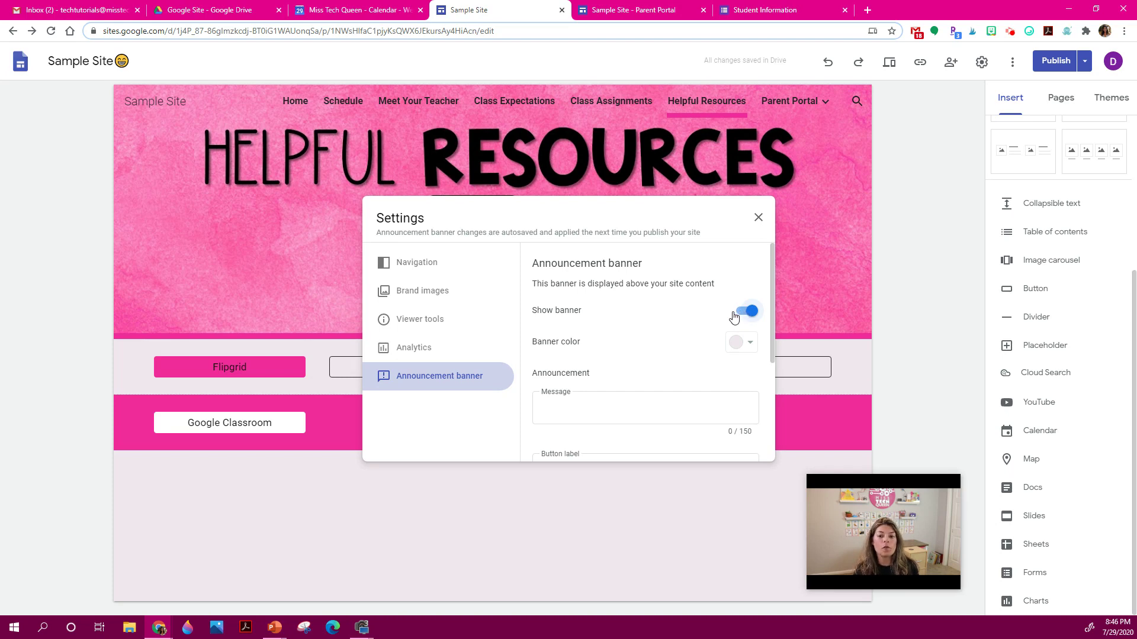
click(744, 341)
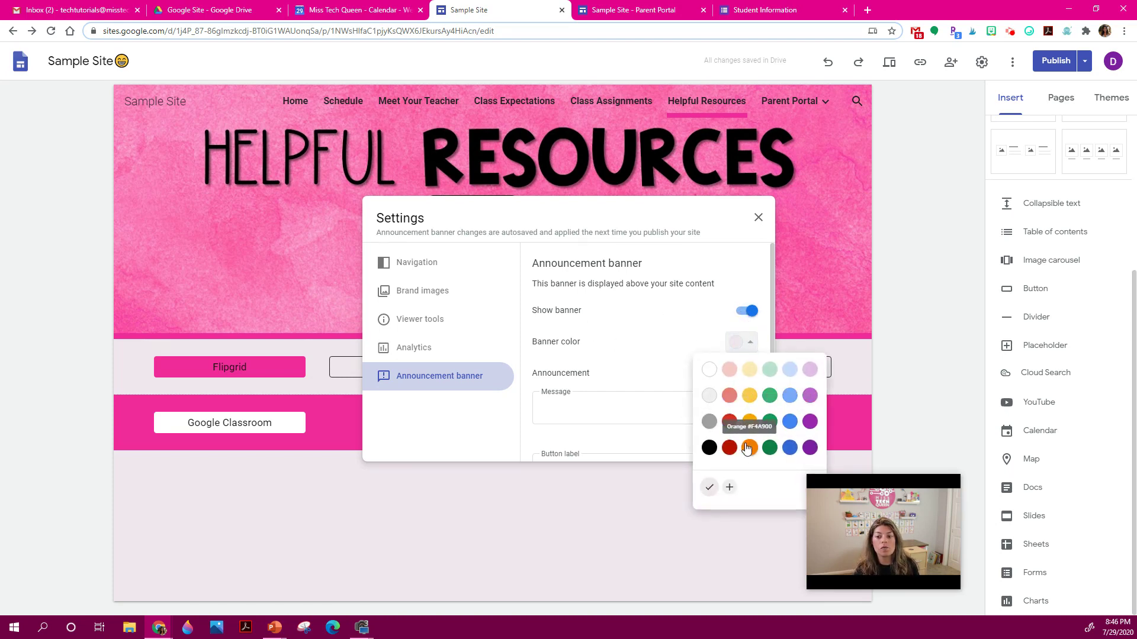
click(729, 421)
click(641, 418)
scroll(640, 419, down, 2)
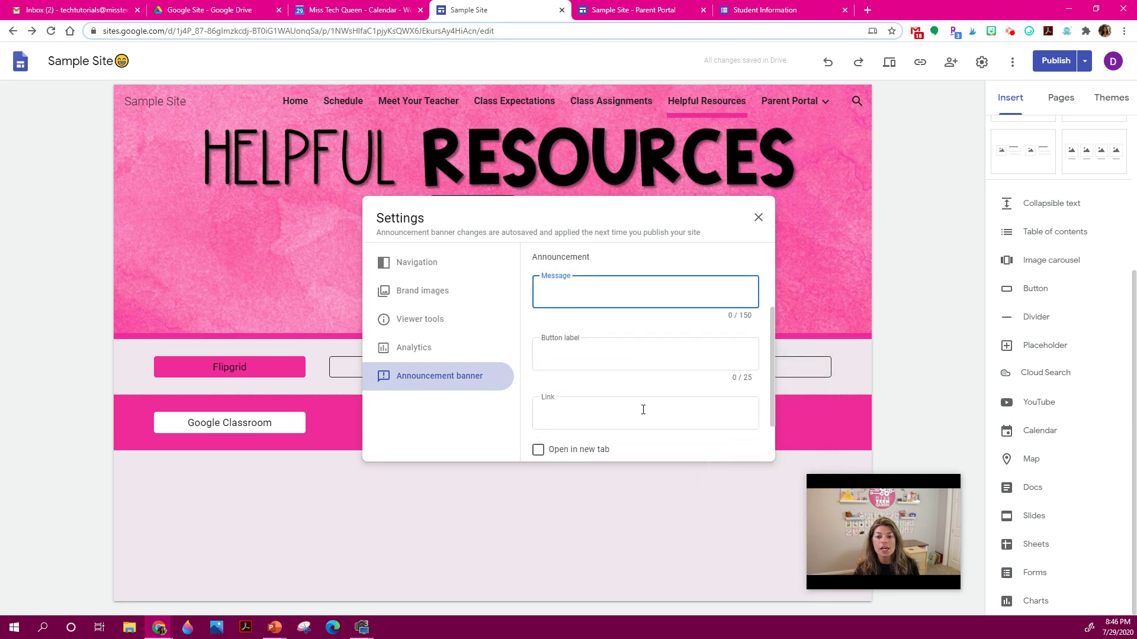
text(Student Forms Due W)
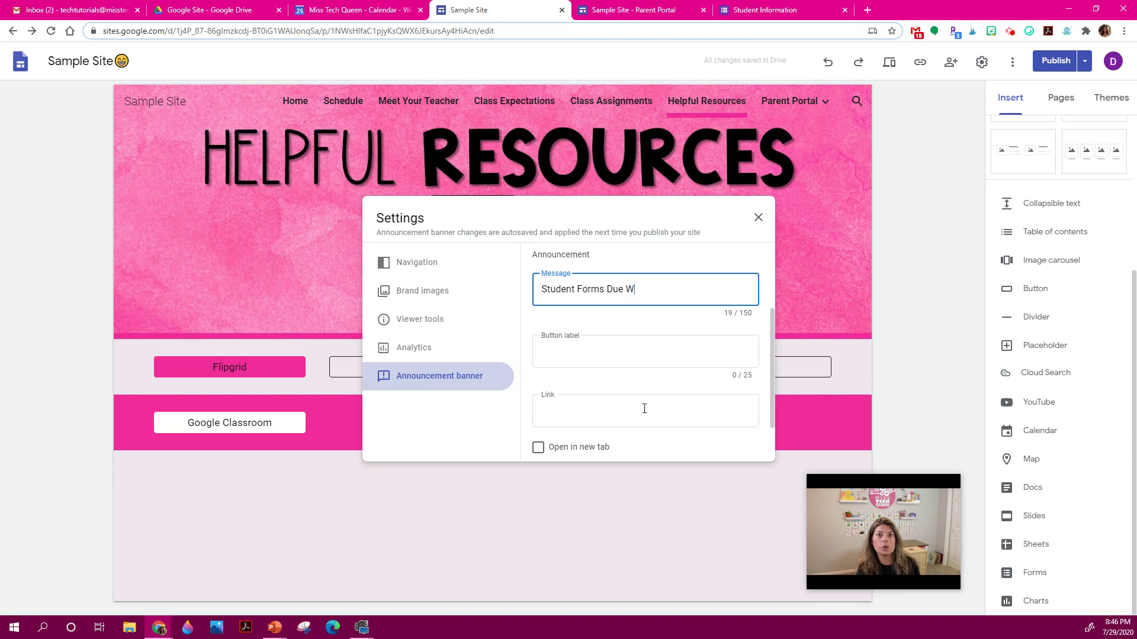
text(ednesday)
scroll(661, 376, down, 1)
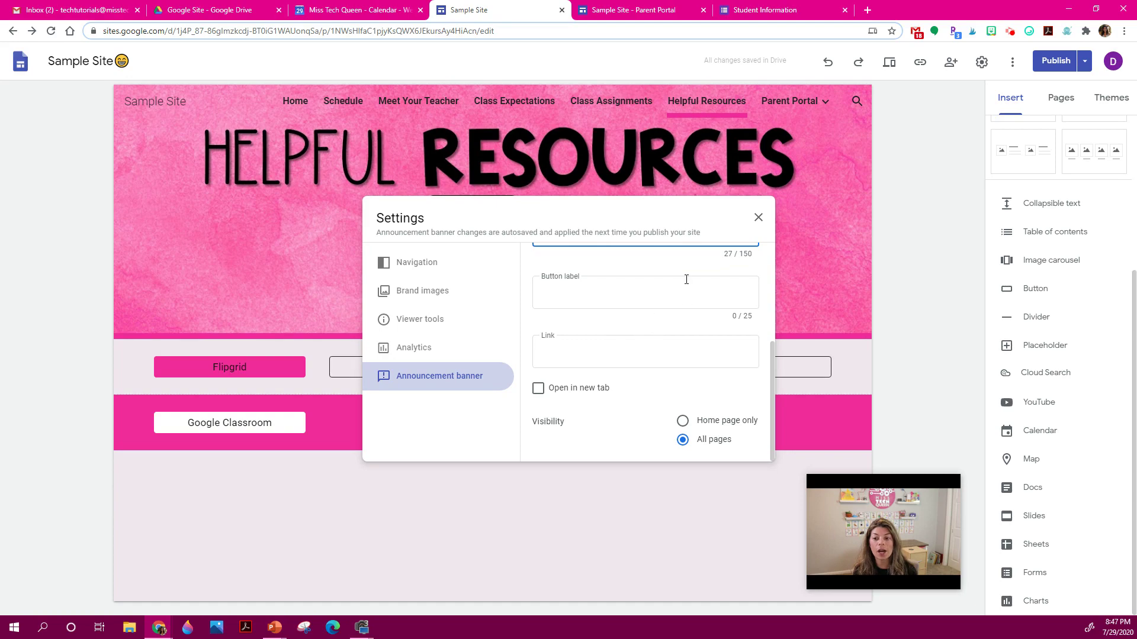
scroll(693, 276, up, 3)
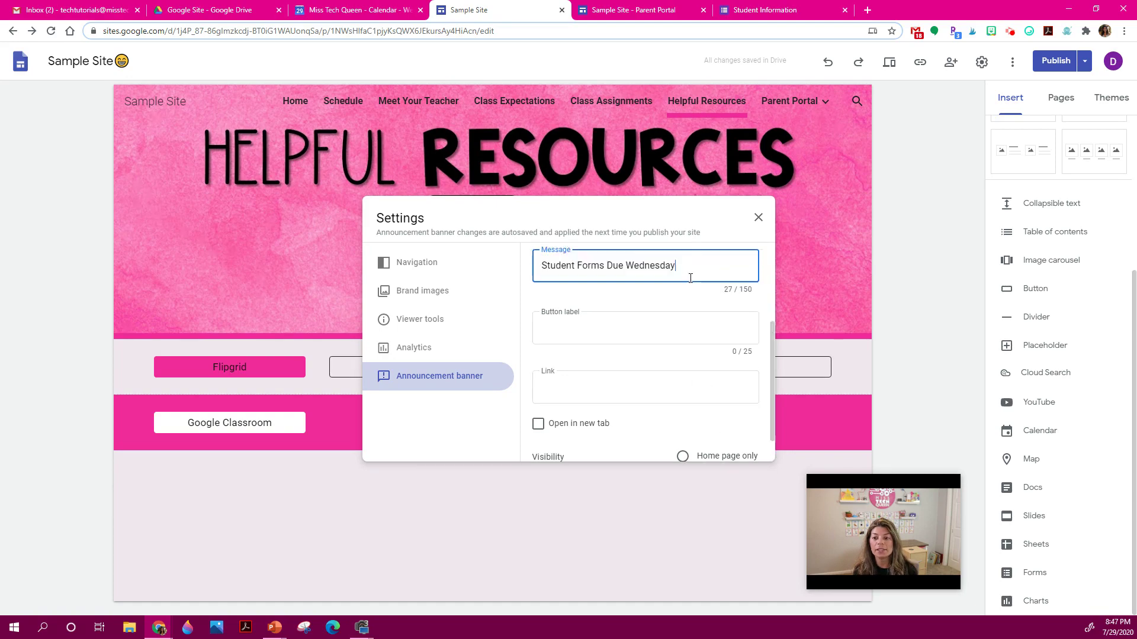
click(758, 218)
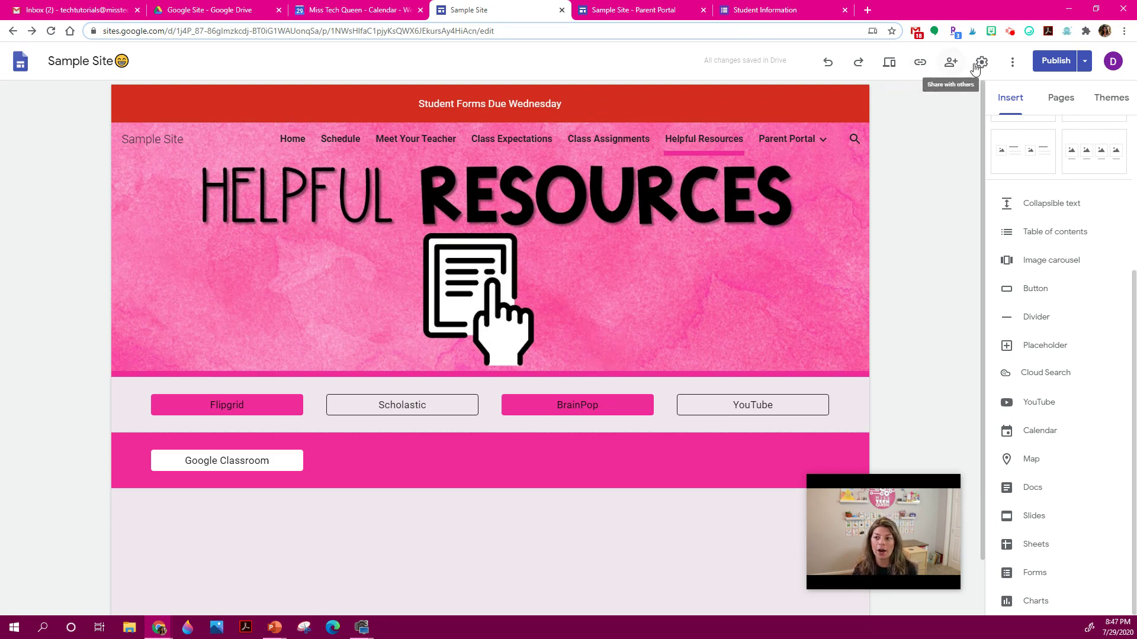
- Open the More (⋮) menu and dismiss it
click(1009, 63)
click(970, 107)
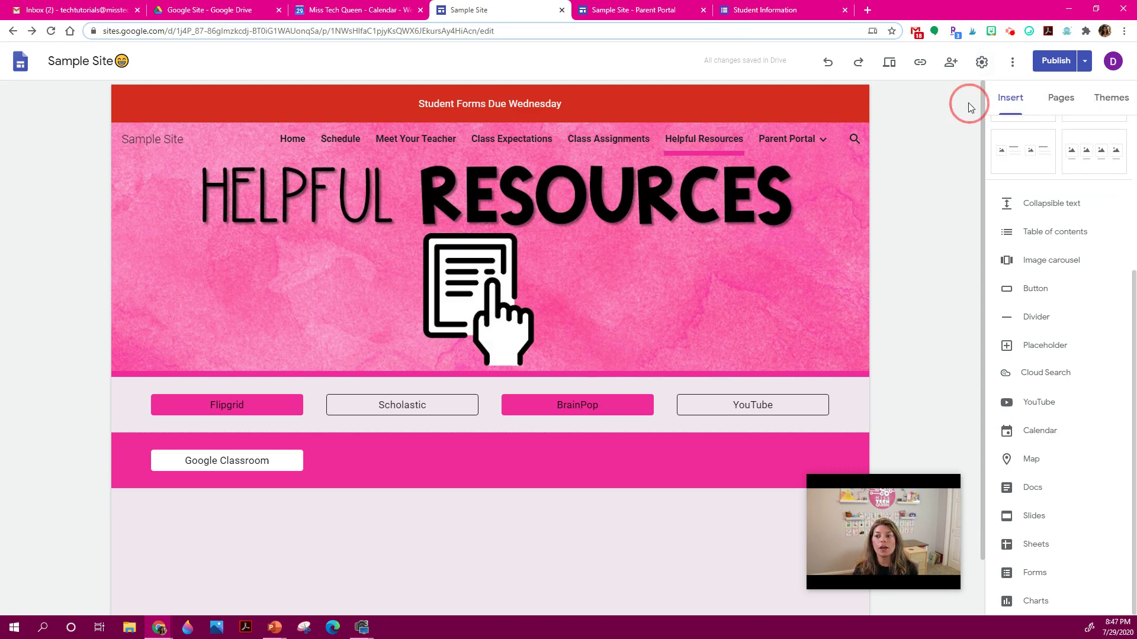
- Open Review changes and scroll through the currently published preview
click(1042, 61)
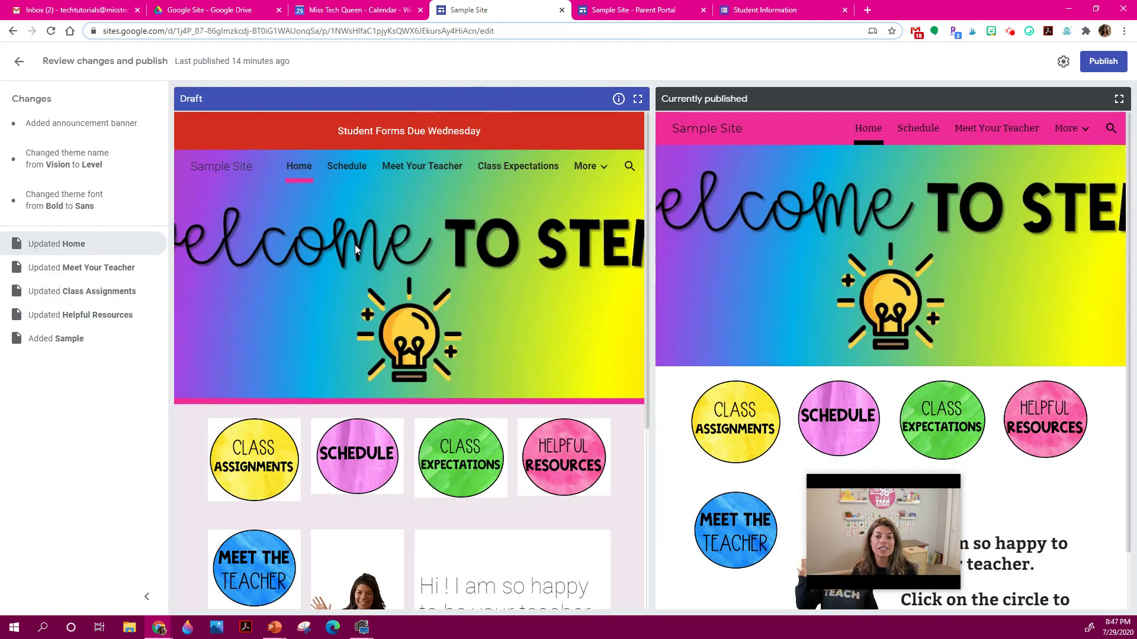
scroll(946, 278, down, 2)
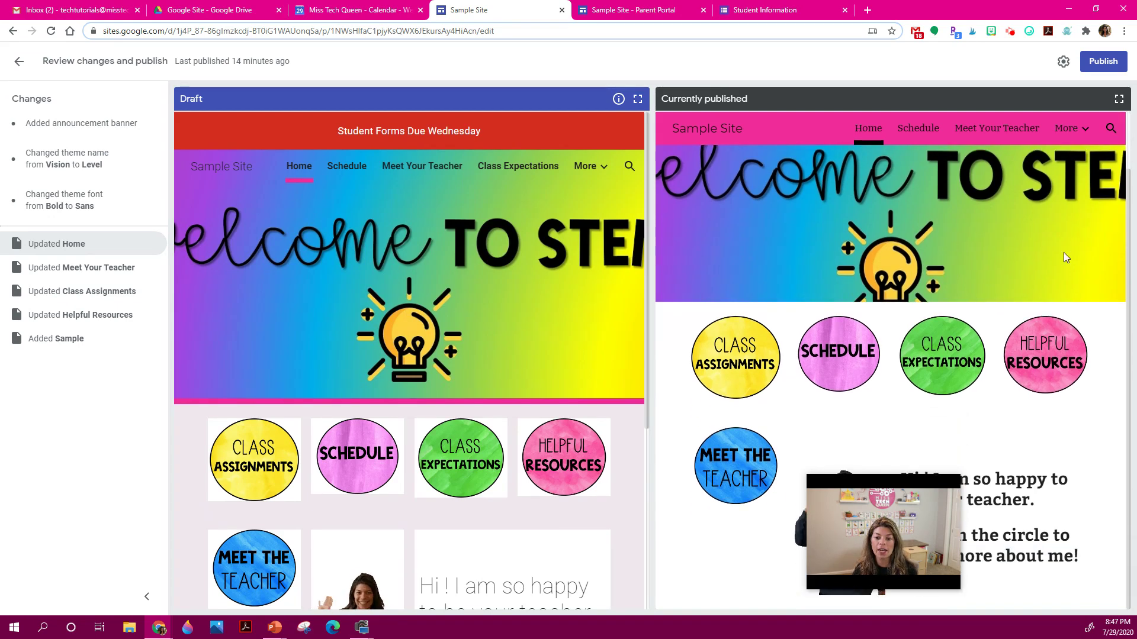
scroll(872, 401, up, 2)
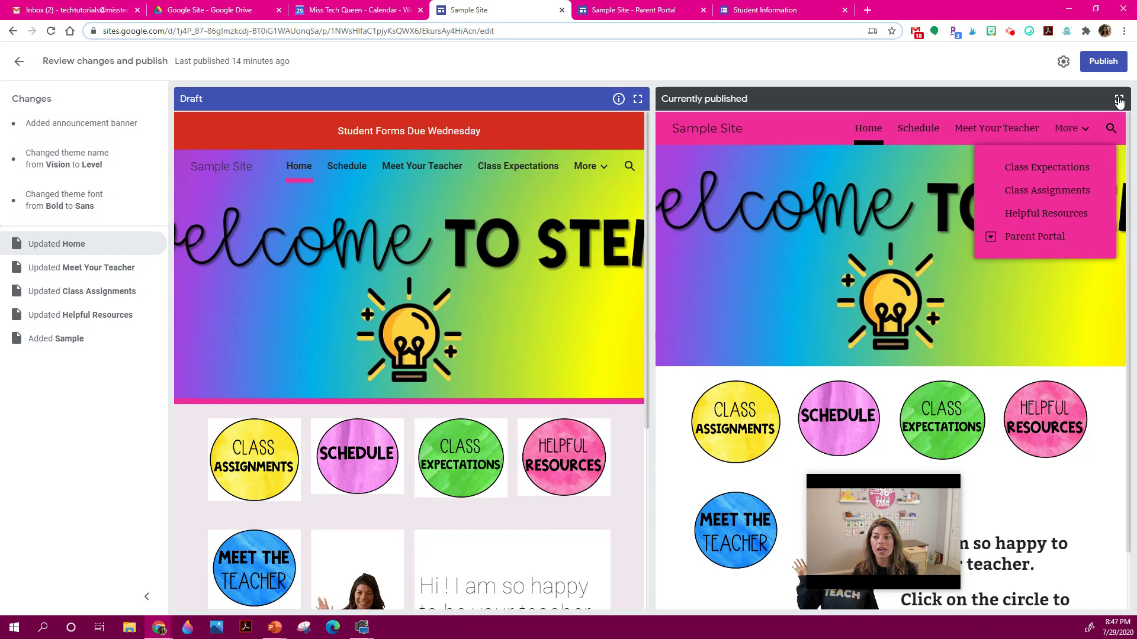
- Publish the site, then visit the live Home, Schedule and Meet Your Teacher pages
click(1108, 68)
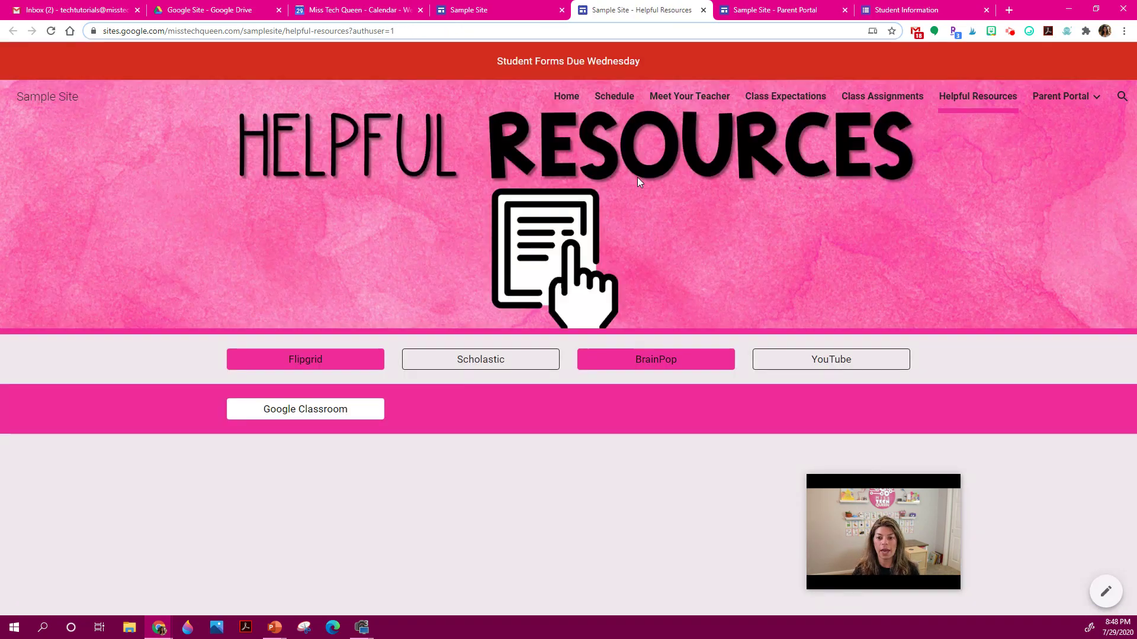
click(566, 98)
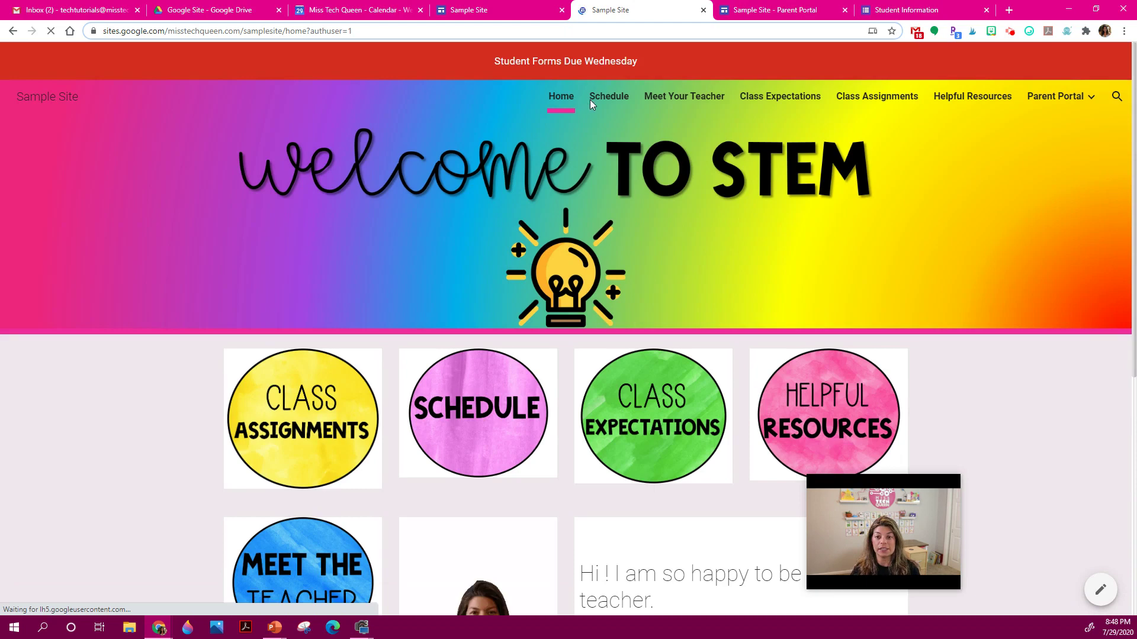
click(627, 101)
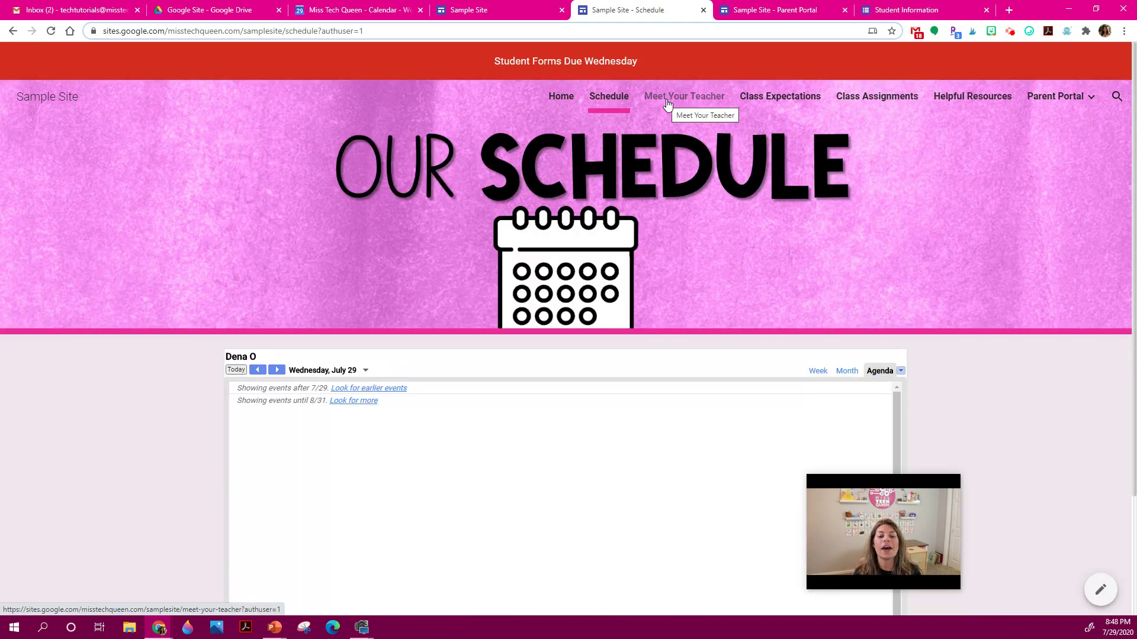
click(667, 101)
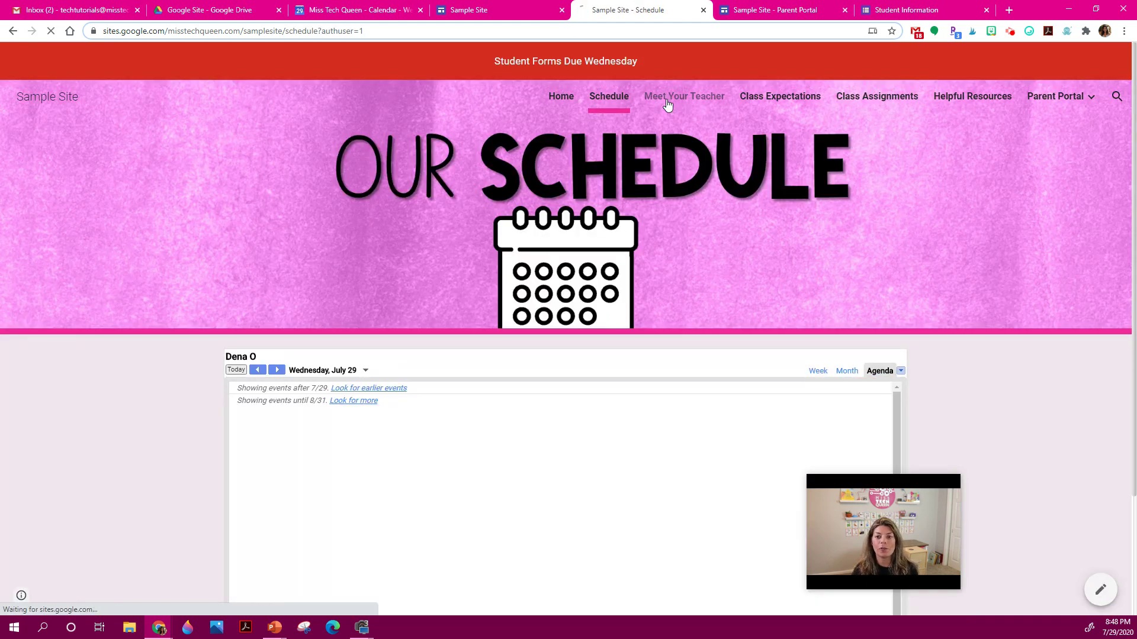